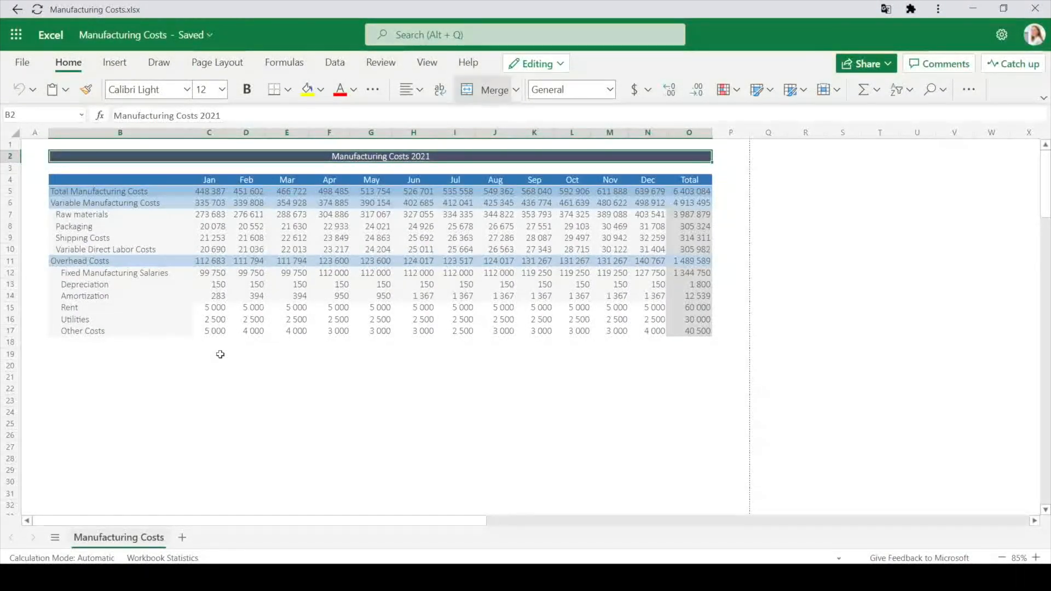
Examine the Manufacturing Costs 2021 table: the cost items in column B, the monthly values, the month headings and the Total column
{"action": "left_click_drag", "start_coordinate": [104, 191], "coordinate": [107, 335]}
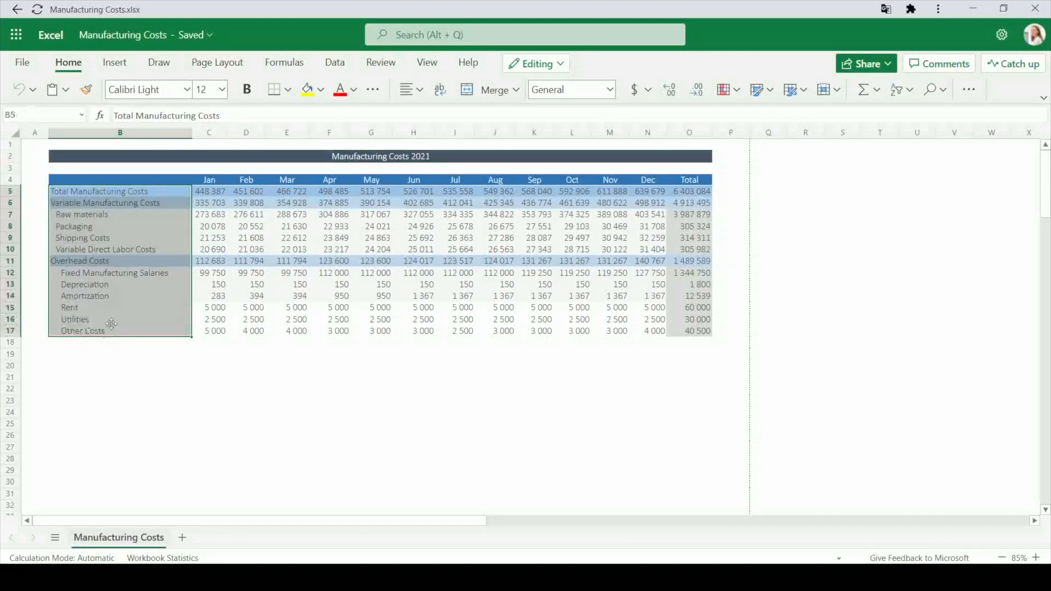
{"action": "left_click", "coordinate": [118, 262]}
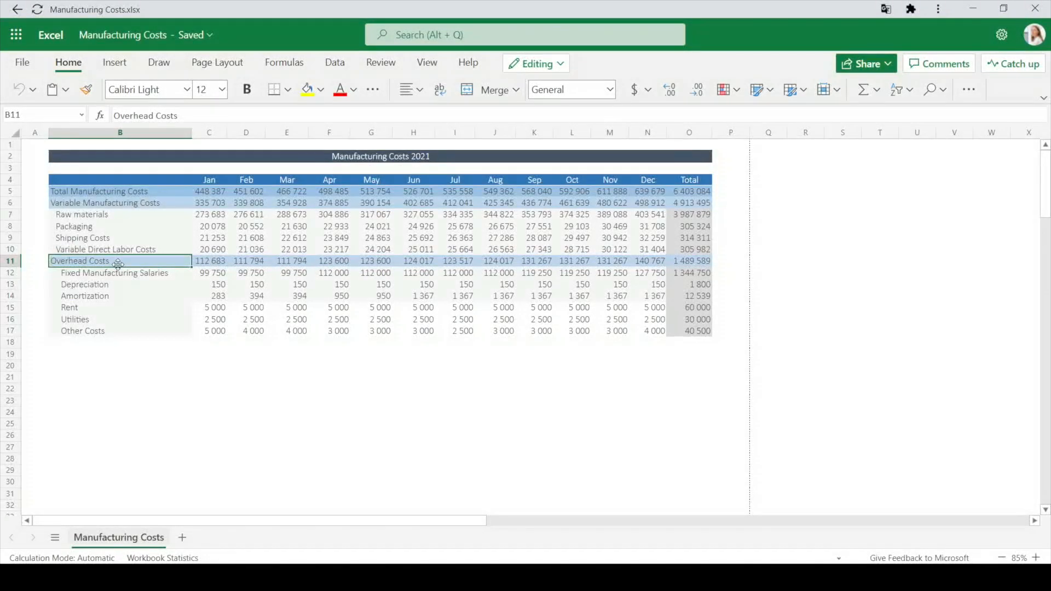
{"action": "left_click_drag", "start_coordinate": [208, 261], "coordinate": [465, 261]}
{"action": "left_click_drag", "start_coordinate": [224, 191], "coordinate": [661, 201]}
{"action": "left_click", "coordinate": [628, 198]}
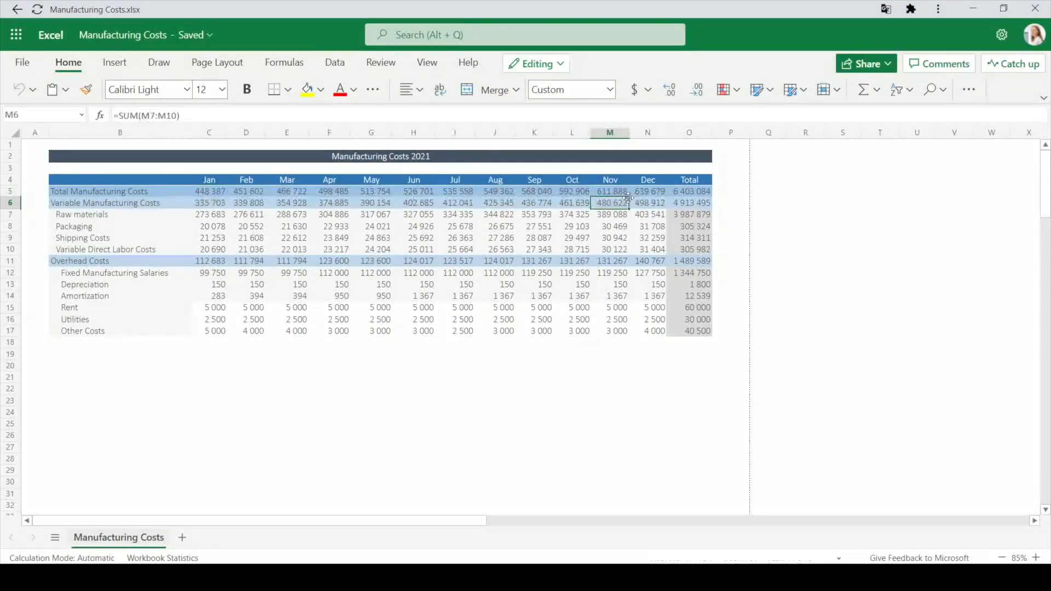
{"action": "left_click_drag", "start_coordinate": [270, 239], "coordinate": [501, 279]}
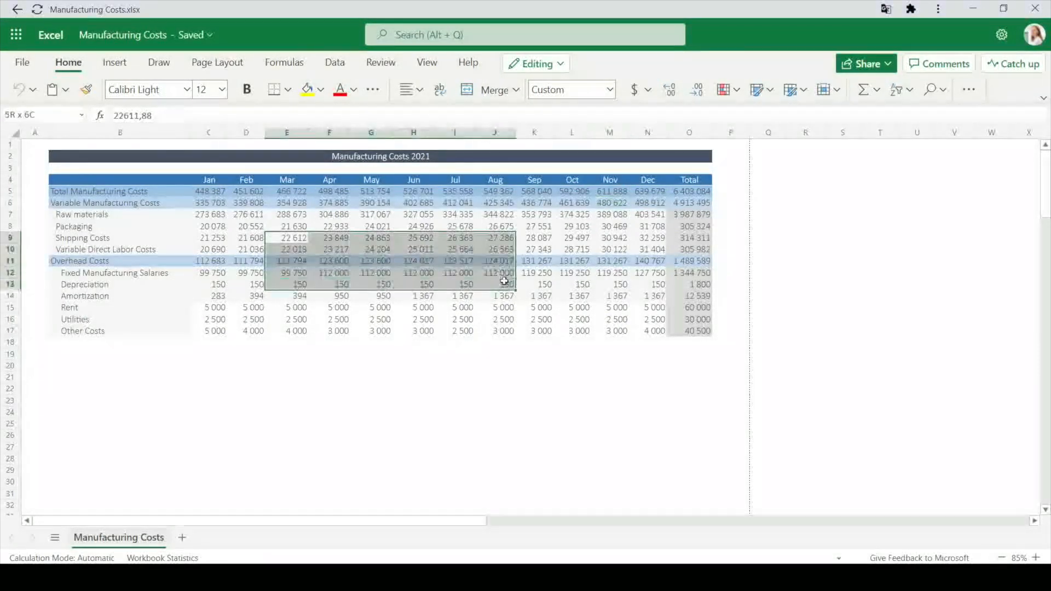
{"action": "left_click", "coordinate": [454, 260]}
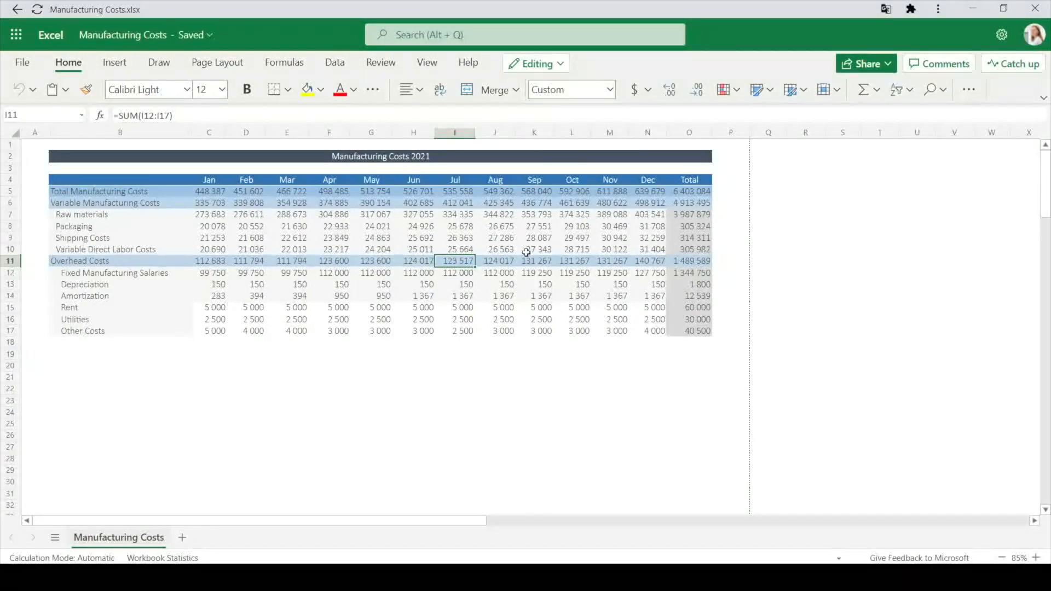
{"action": "left_click_drag", "start_coordinate": [244, 180], "coordinate": [531, 179]}
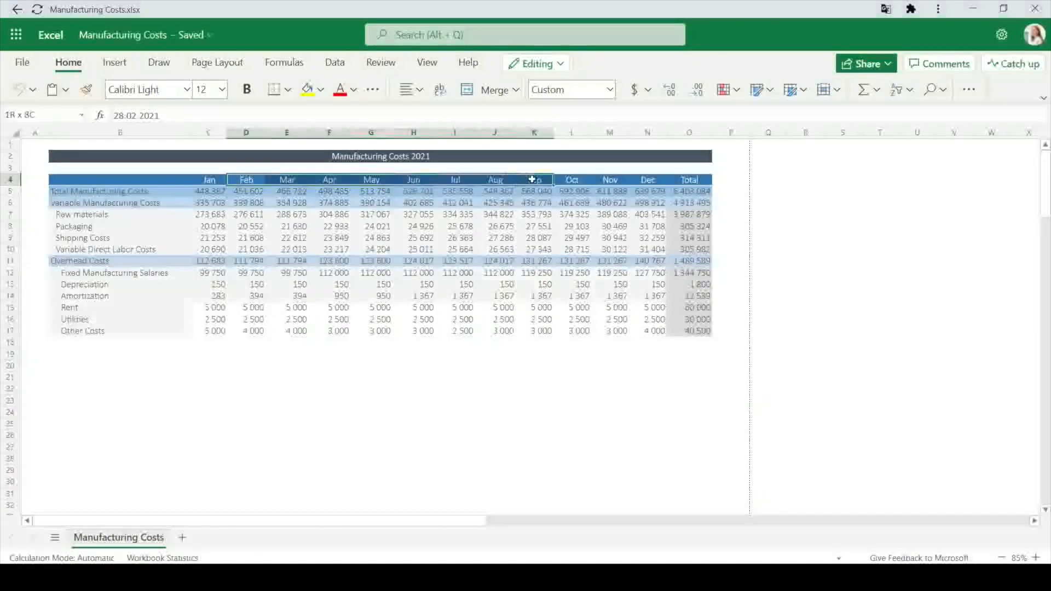
{"action": "left_click", "coordinate": [496, 239]}
{"action": "left_click_drag", "start_coordinate": [691, 191], "coordinate": [701, 296]}
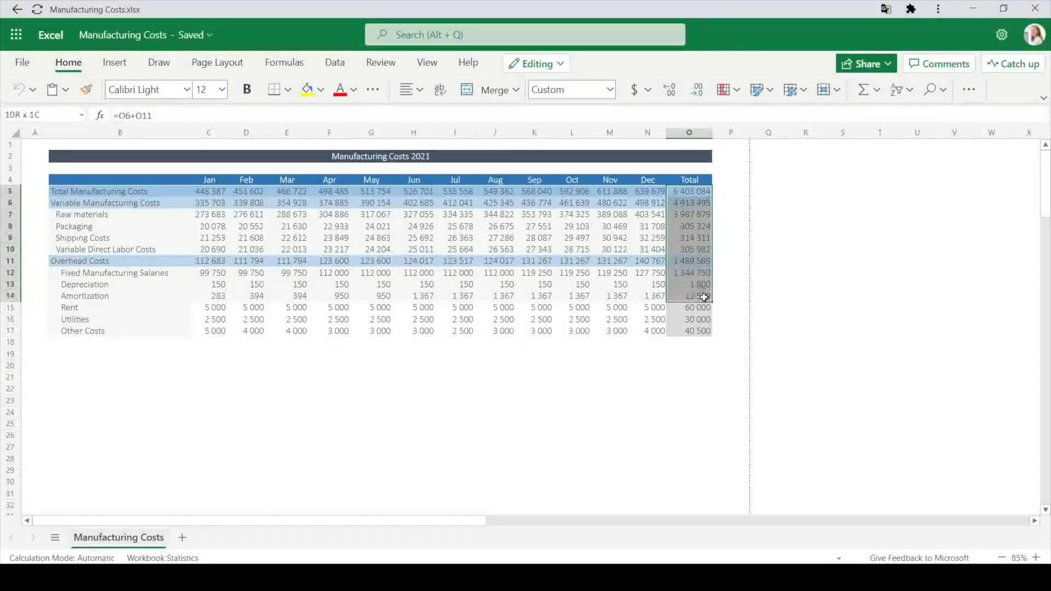
{"action": "left_click", "coordinate": [705, 236]}
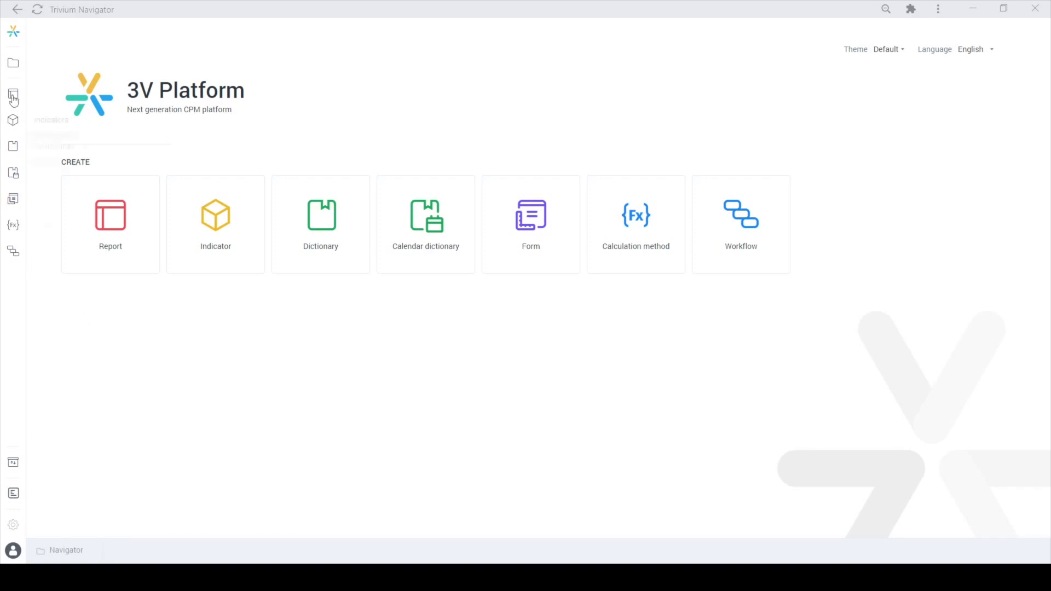
Switch to the 3V Platform, create a new dictionary and name it Cost Items
{"action": "left_click", "coordinate": [14, 63]}
{"action": "left_click", "coordinate": [204, 58]}
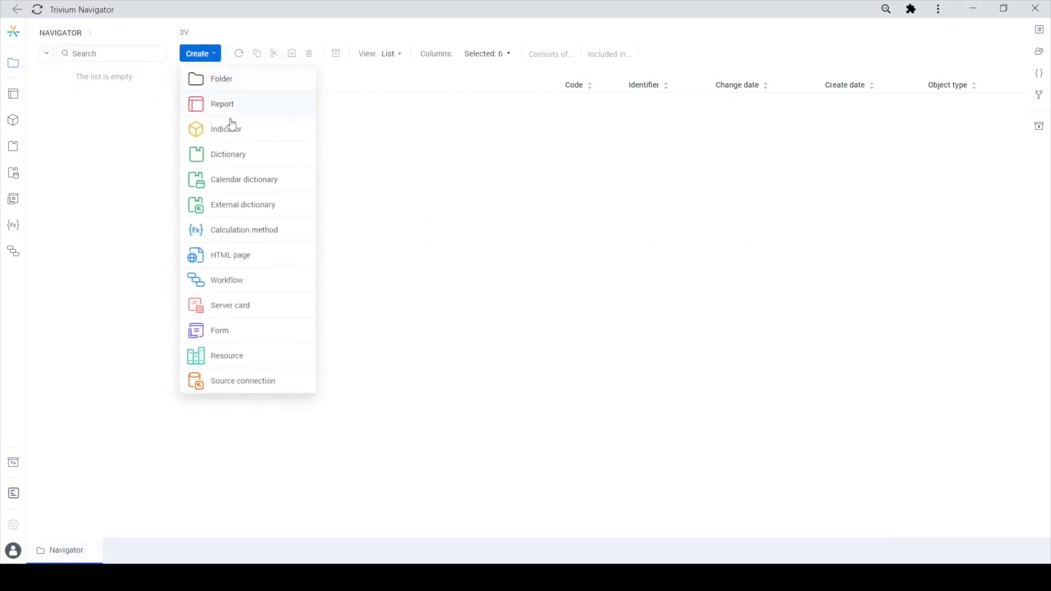
{"action": "left_click", "coordinate": [239, 159]}
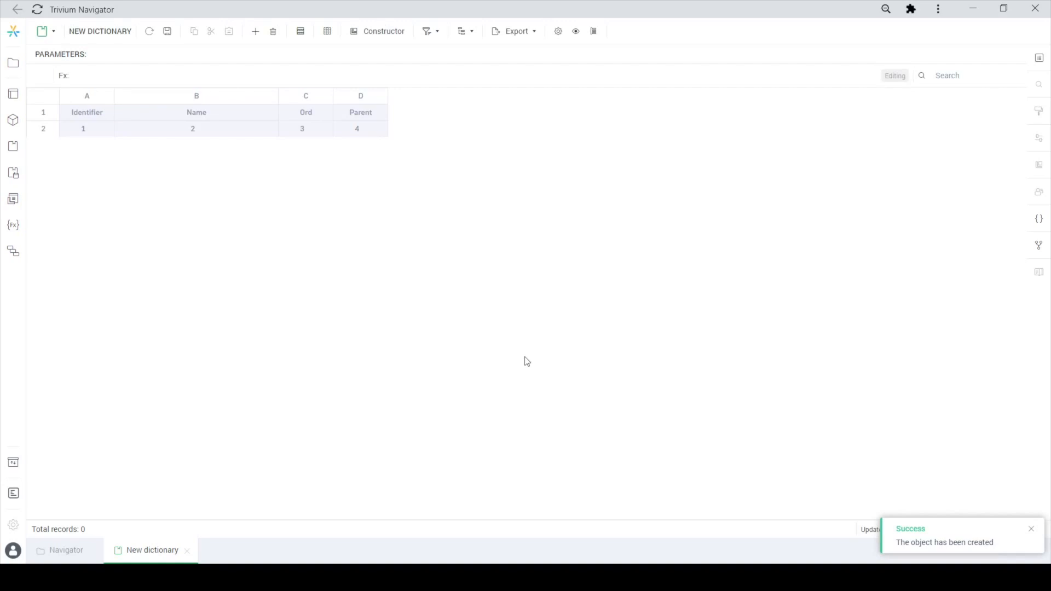
{"action": "left_click", "coordinate": [383, 34]}
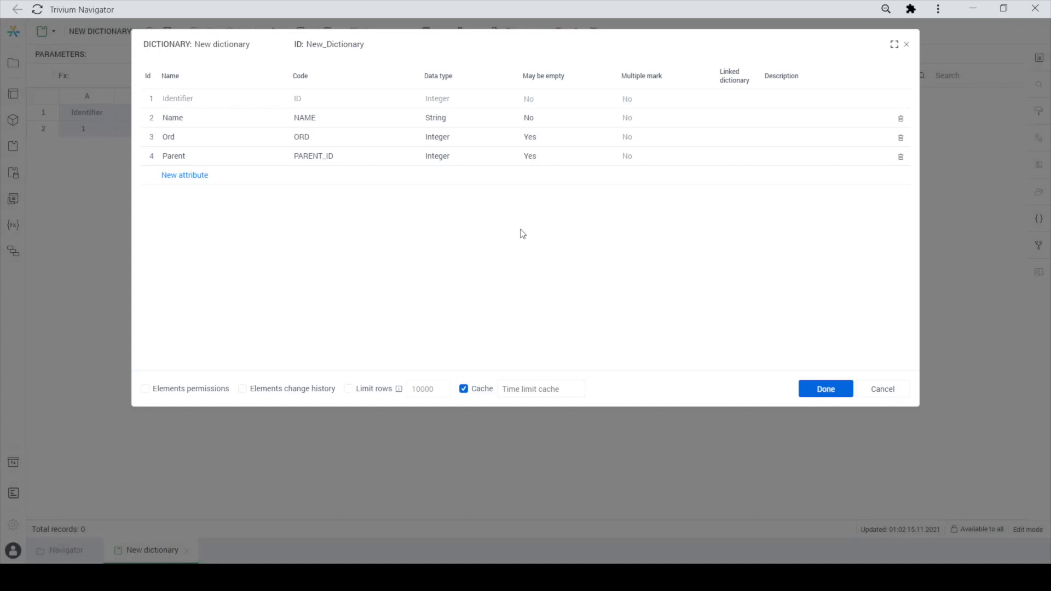
{"action": "left_click_drag", "start_coordinate": [251, 44], "coordinate": [195, 44]}
{"action": "type", "text": "Cost Items"}
{"action": "left_click", "coordinate": [810, 392]}
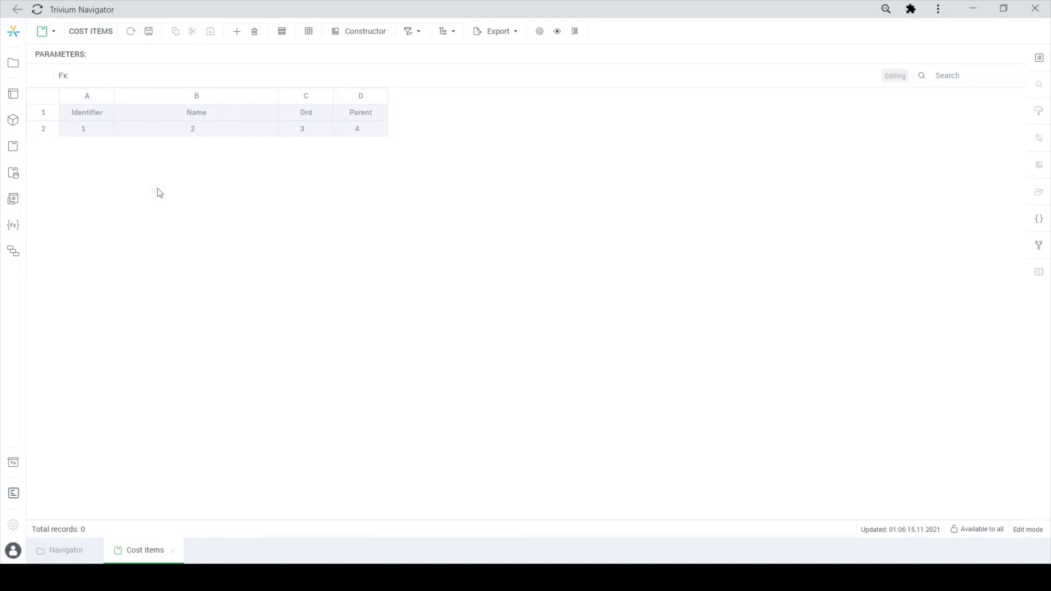
Add twelve new records to the Cost Items dictionary
{"action": "left_click", "coordinate": [238, 32]}
{"action": "left_click", "coordinate": [238, 32]}
{"action": "left_click", "coordinate": [238, 32]}
{"action": "left_click", "coordinate": [239, 31]}
{"action": "left_click", "coordinate": [238, 32]}
{"action": "left_click", "coordinate": [238, 32]}
{"action": "left_click", "coordinate": [239, 32]}
{"action": "left_click", "coordinate": [239, 32]}
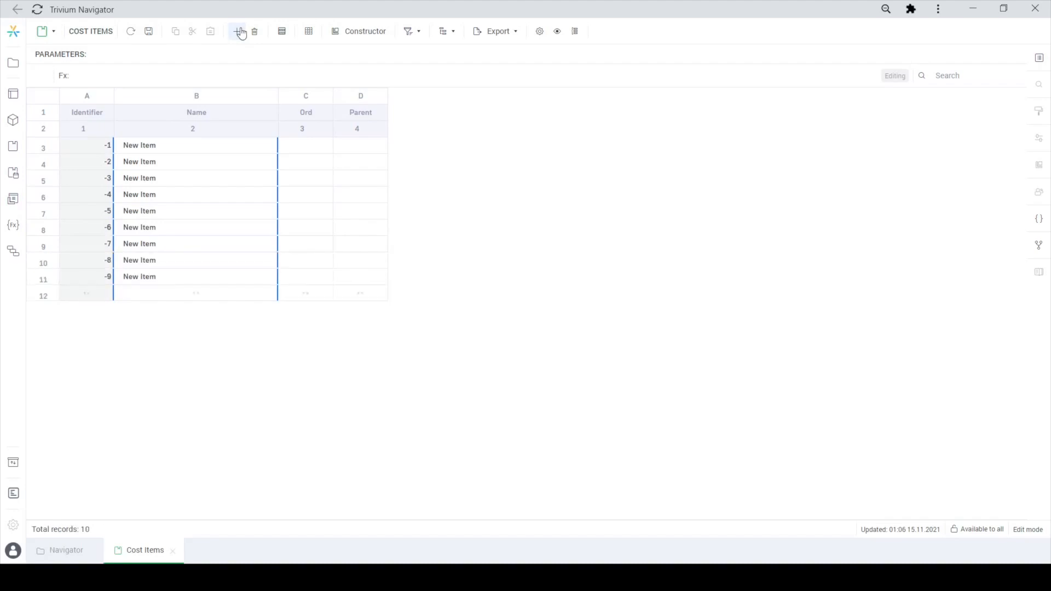
{"action": "left_click", "coordinate": [240, 32]}
{"action": "left_click", "coordinate": [240, 32]}
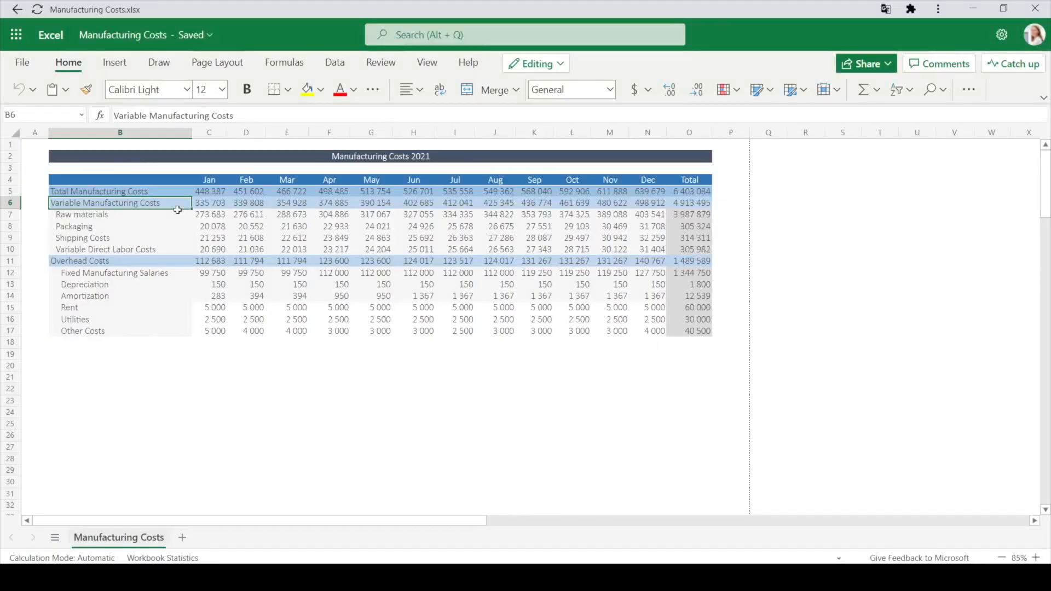
Copy the names from Variable Manufacturing Costs through Other Costs in the Excel workbook into the Cost Items Name column, and save the dictionary
{"action": "left_click_drag", "start_coordinate": [98, 205], "coordinate": [68, 329]}
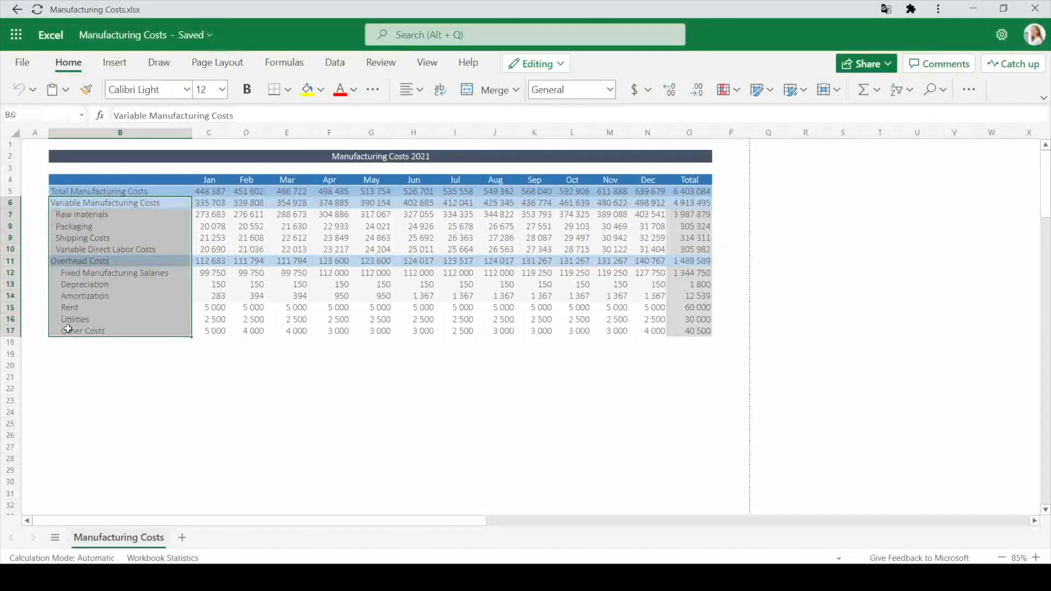
{"action": "key", "text": "ctrl+c"}
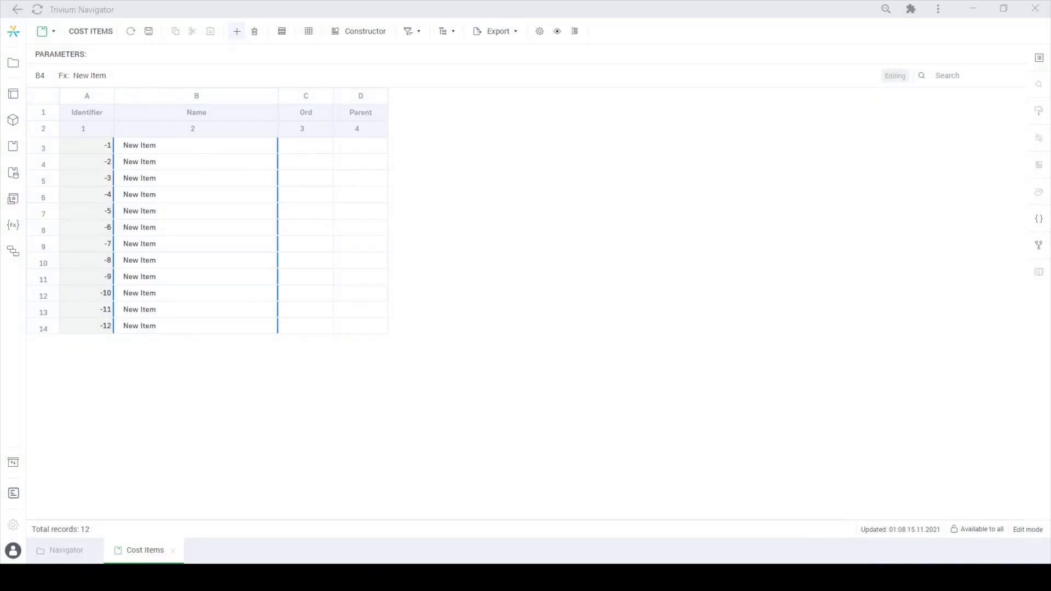
{"action": "left_click", "coordinate": [149, 152]}
{"action": "key", "text": "ctrl+v"}
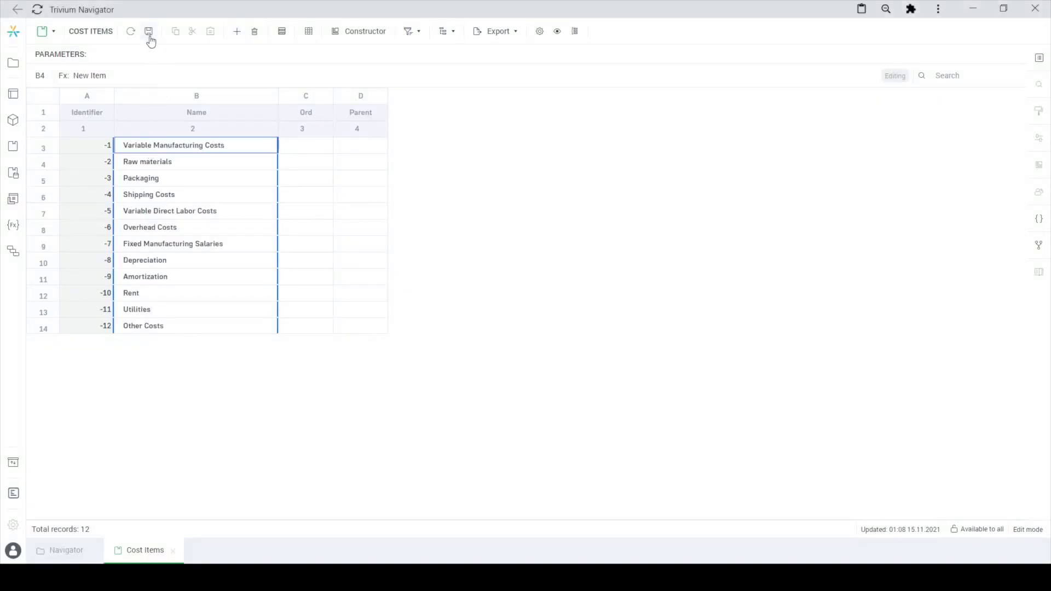
{"action": "left_click", "coordinate": [148, 33]}
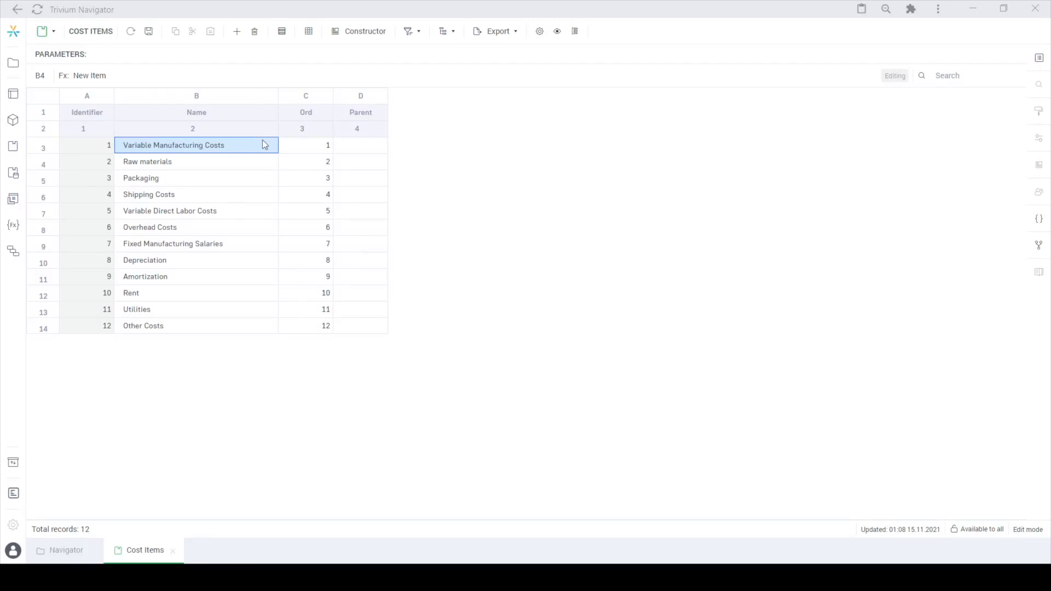
Set the Parent of Raw materials to 1, then save and refresh the dictionary
{"action": "left_click", "coordinate": [261, 143]}
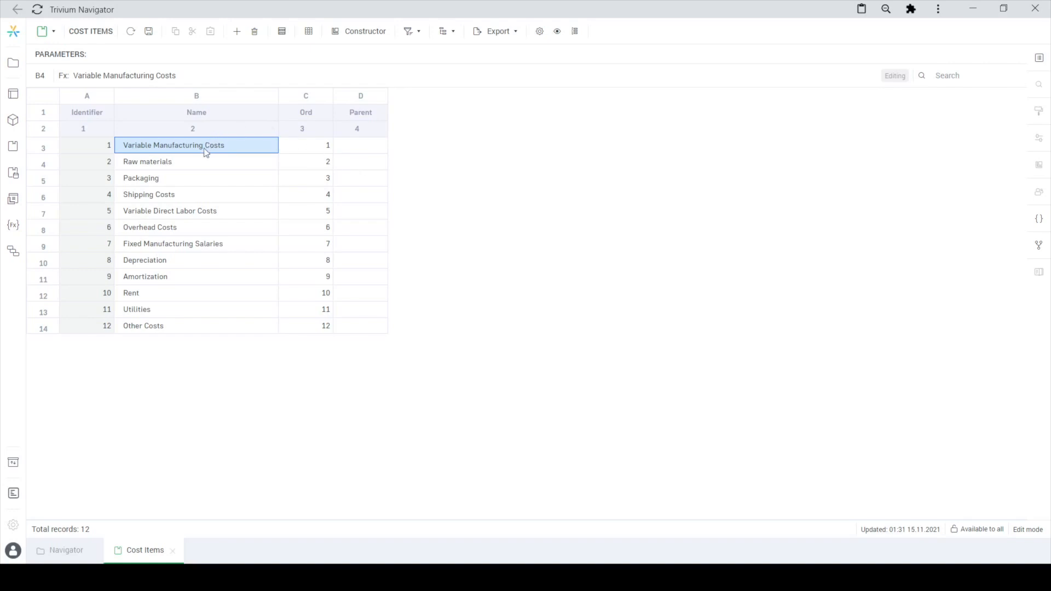
{"action": "left_click", "coordinate": [162, 170]}
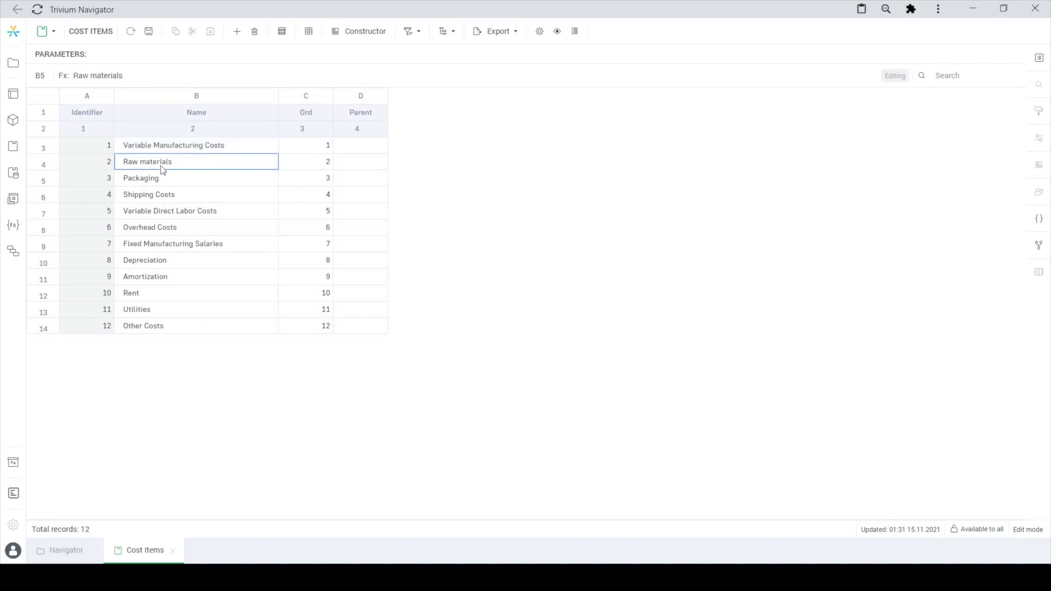
{"action": "left_click", "coordinate": [356, 173]}
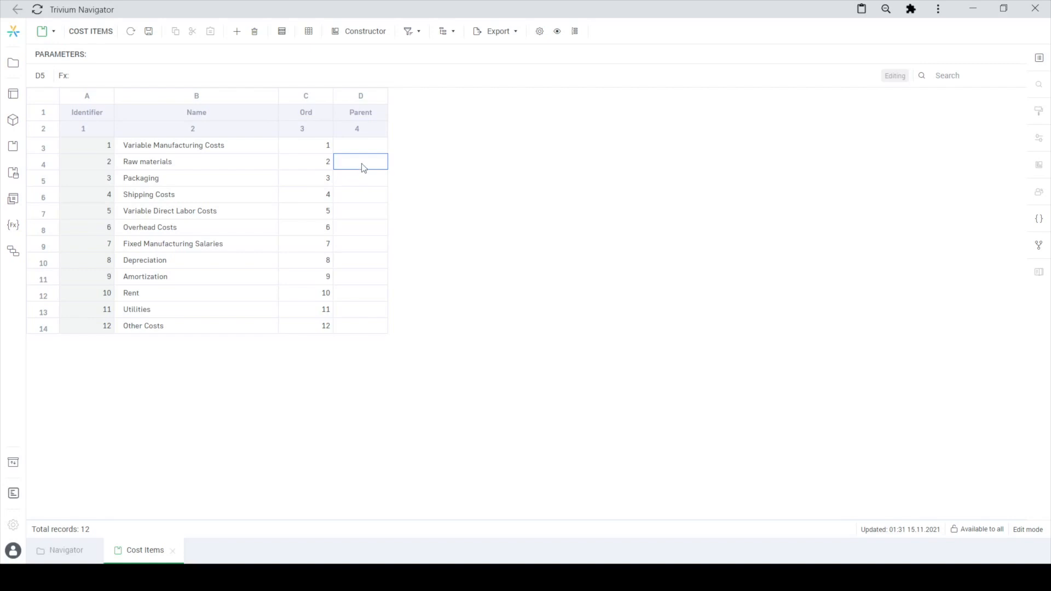
{"action": "type", "text": "1"}
{"action": "key", "text": "Return"}
{"action": "left_click", "coordinate": [148, 31]}
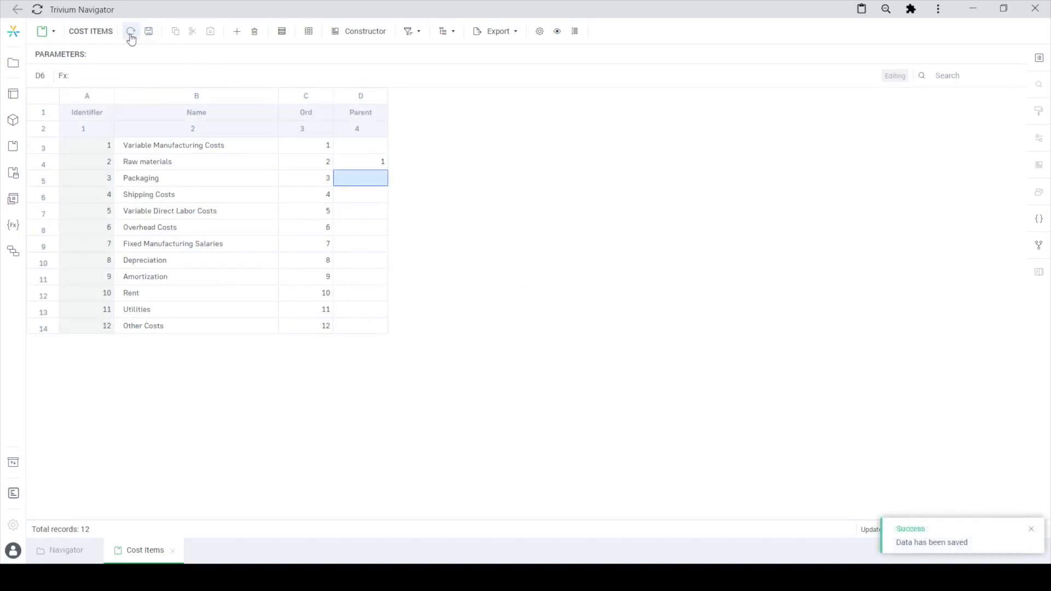
{"action": "left_click", "coordinate": [130, 33]}
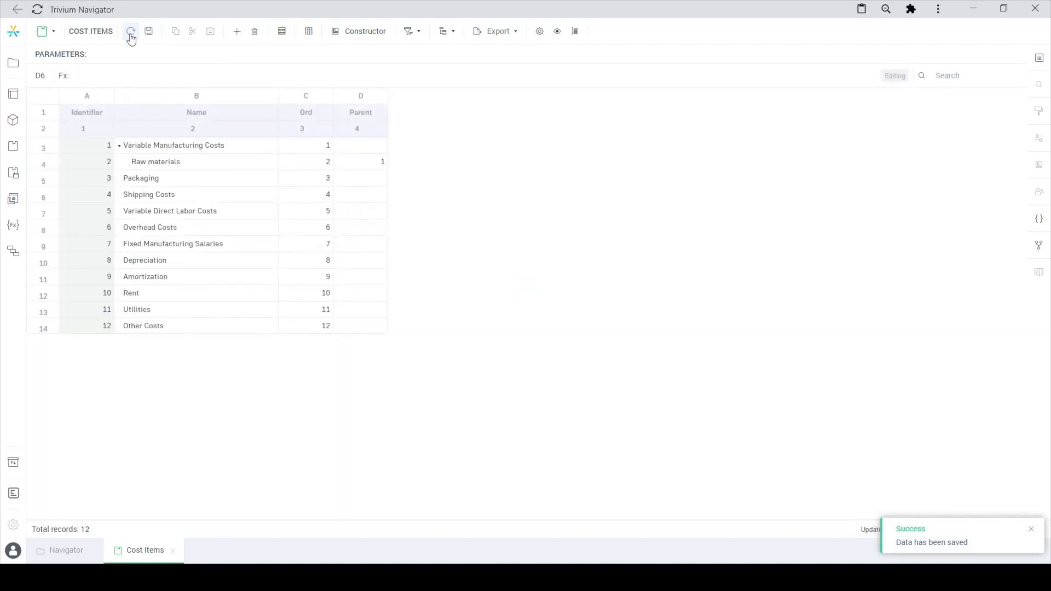
Set the Parent of Packaging, Shipping Costs and Variable Direct Labor Costs to 1, then save and refresh the dictionary
{"action": "left_click", "coordinate": [359, 185]}
{"action": "type", "text": "1"}
{"action": "key", "text": "Return"}
{"action": "type", "text": "1"}
{"action": "key", "text": "Return"}
{"action": "type", "text": "1"}
{"action": "key", "text": "Return"}
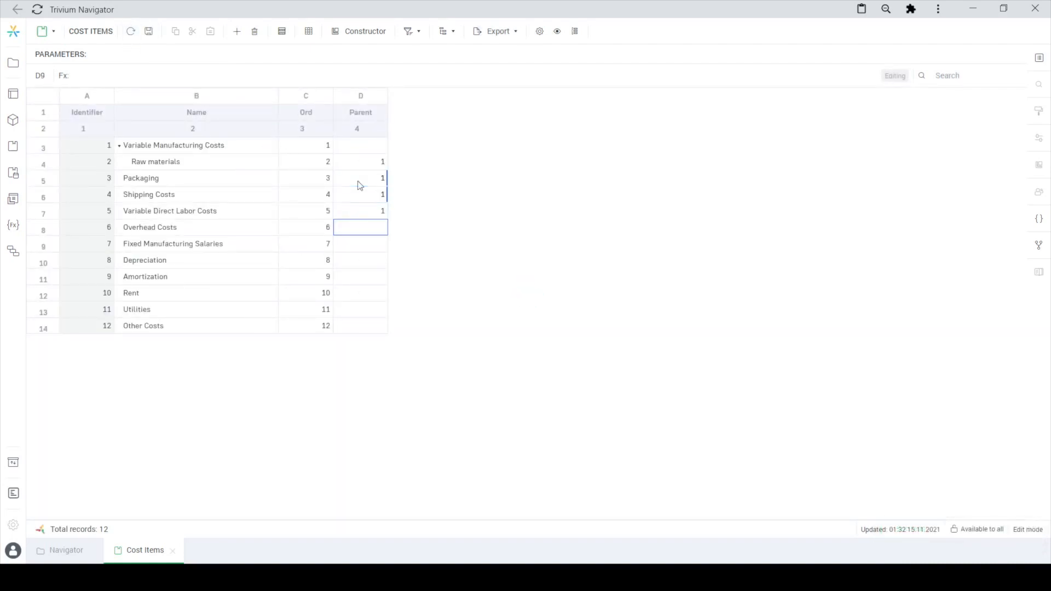
{"action": "left_click", "coordinate": [147, 33]}
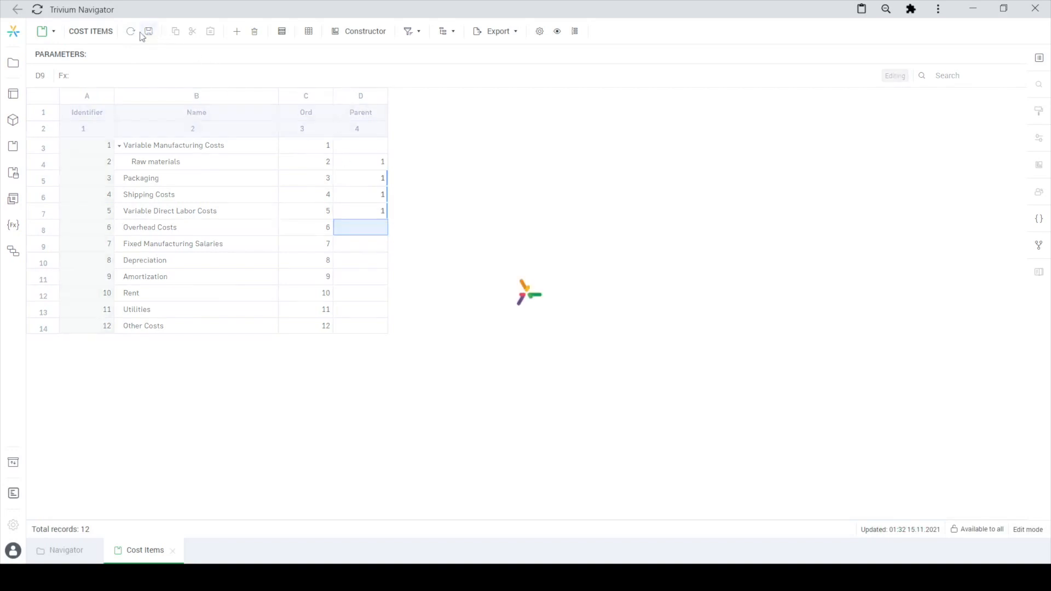
{"action": "left_click", "coordinate": [131, 34]}
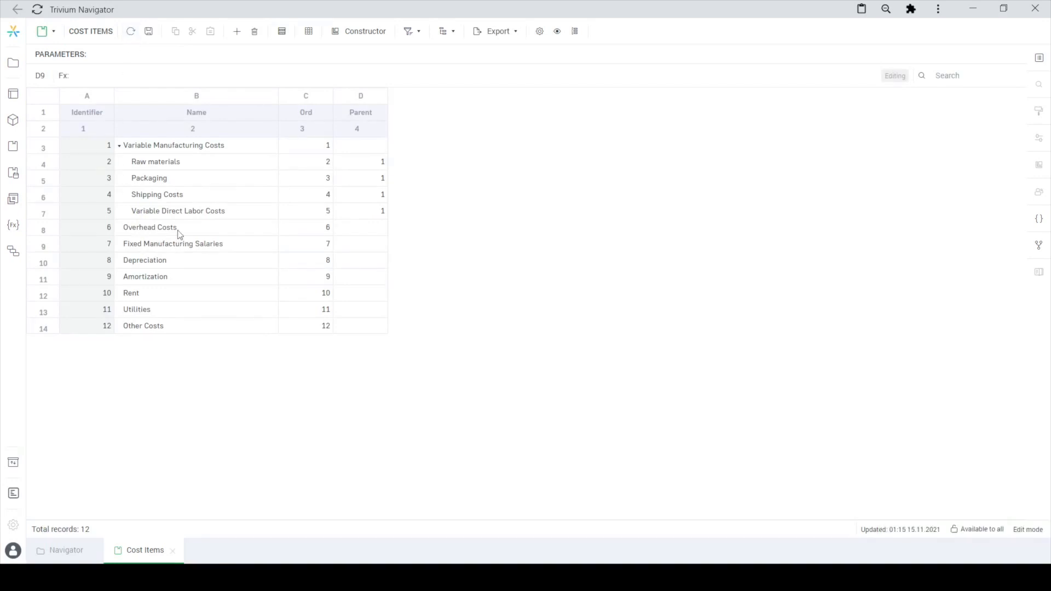
Set the Parent of the six items from Fixed Manufacturing Salaries through Other Costs to 6 and save the dictionary
{"action": "left_click", "coordinate": [376, 250]}
{"action": "type", "text": "6"}
{"action": "key", "text": "Return"}
{"action": "type", "text": "6"}
{"action": "key", "text": "Return"}
{"action": "type", "text": "6"}
{"action": "key", "text": "Return"}
{"action": "type", "text": "6"}
{"action": "key", "text": "Return"}
{"action": "type", "text": "6"}
{"action": "key", "text": "Return"}
{"action": "type", "text": "6"}
{"action": "key", "text": "Return"}
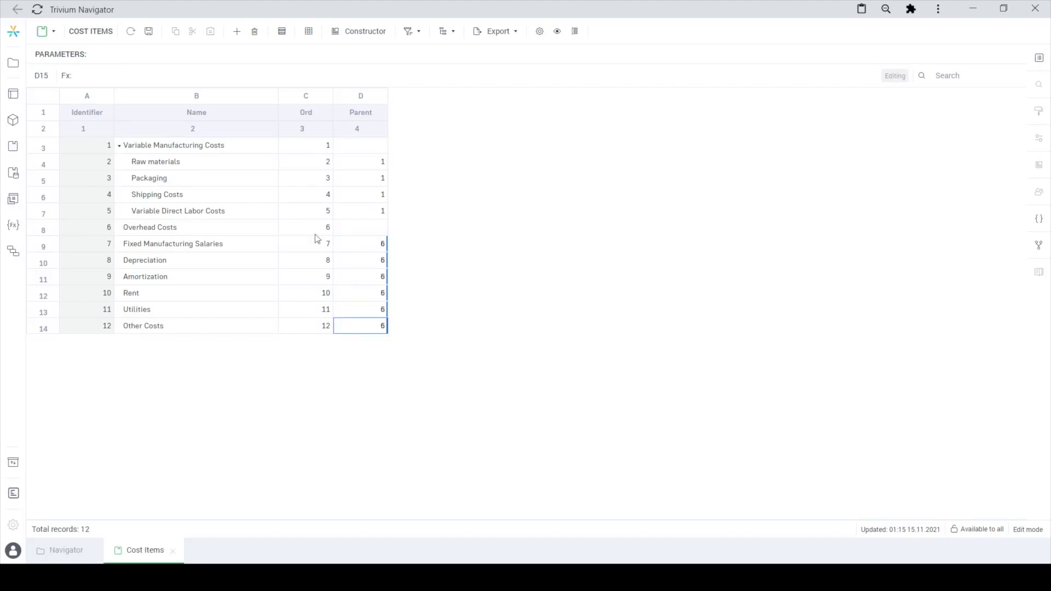
{"action": "left_click", "coordinate": [148, 33]}
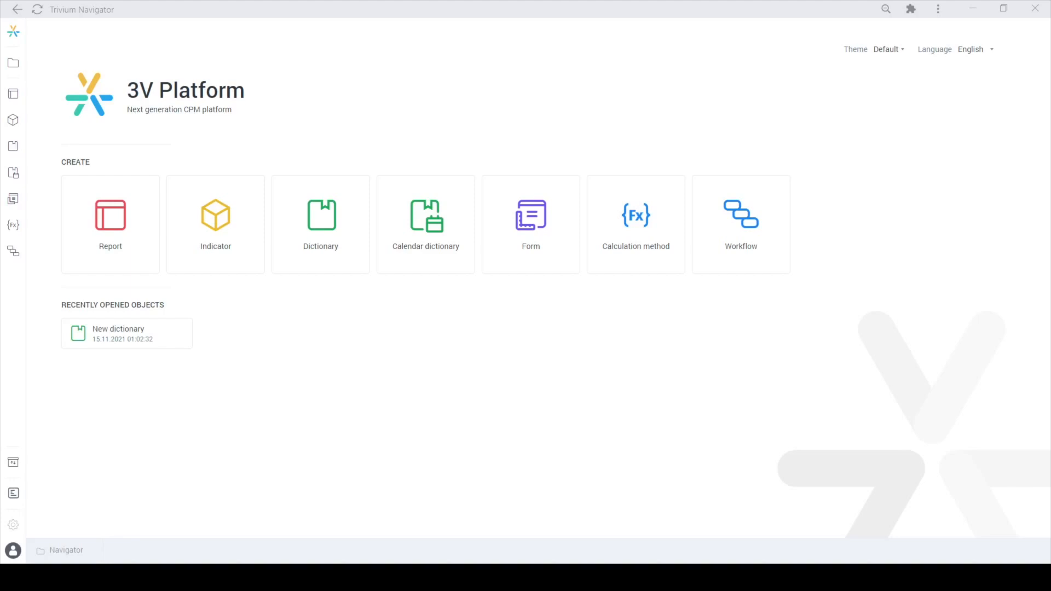
Create a calendar dictionary, check its levels, name it Calendar and save it
{"action": "left_click", "coordinate": [14, 62]}
{"action": "left_click", "coordinate": [208, 54]}
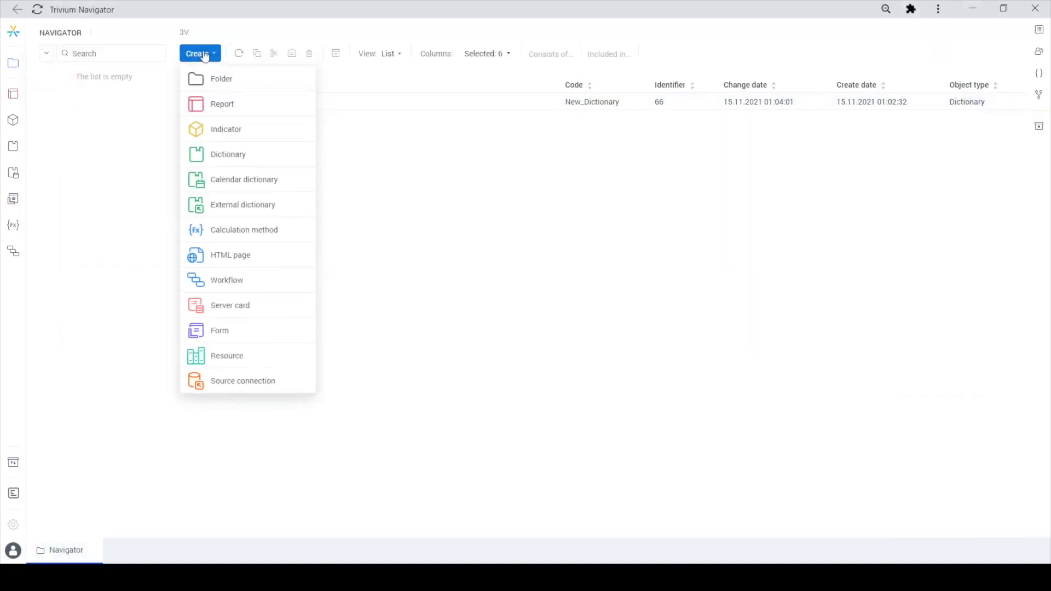
{"action": "left_click", "coordinate": [227, 186]}
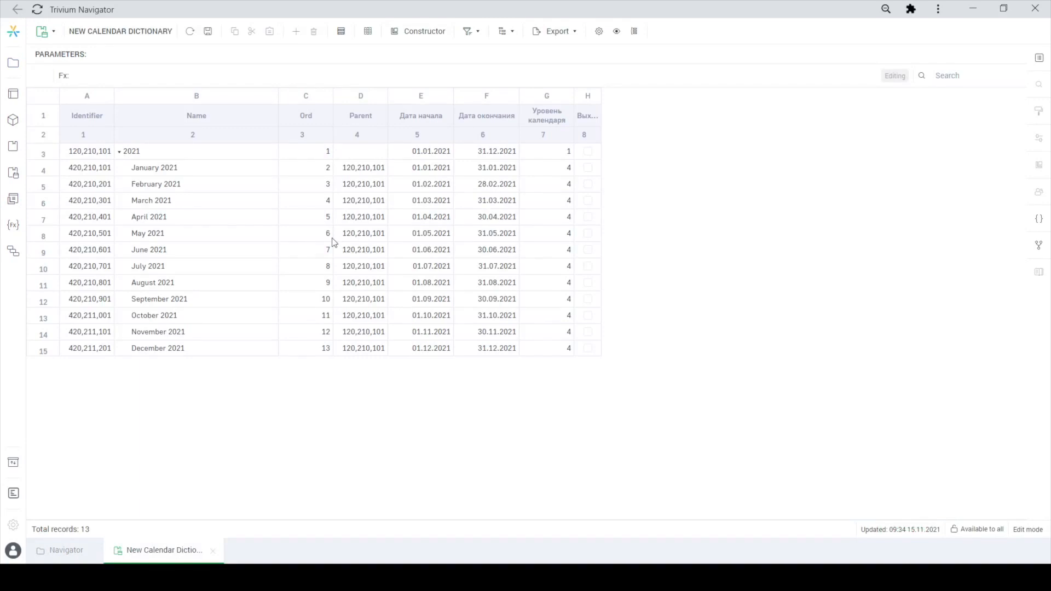
{"action": "left_click", "coordinate": [414, 33]}
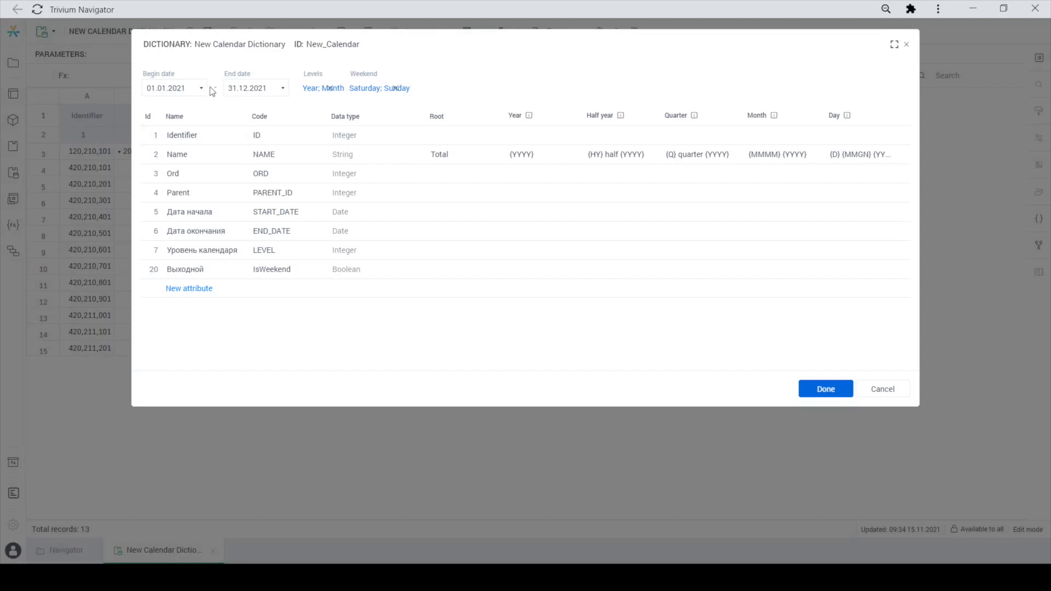
{"action": "left_click", "coordinate": [319, 91]}
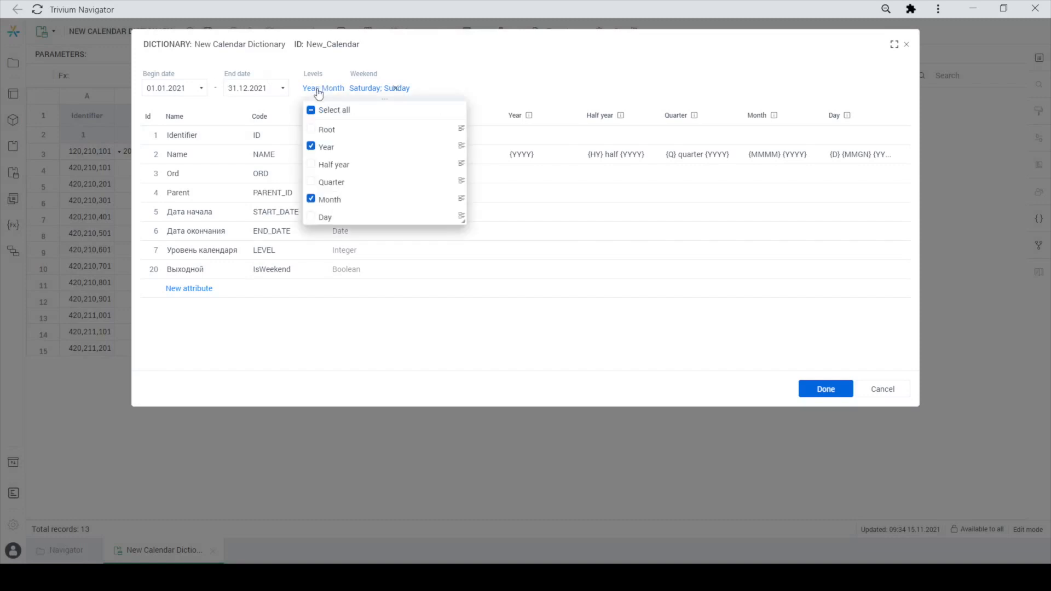
{"action": "triple_click", "coordinate": [225, 44]}
{"action": "type", "text": "Ca"}
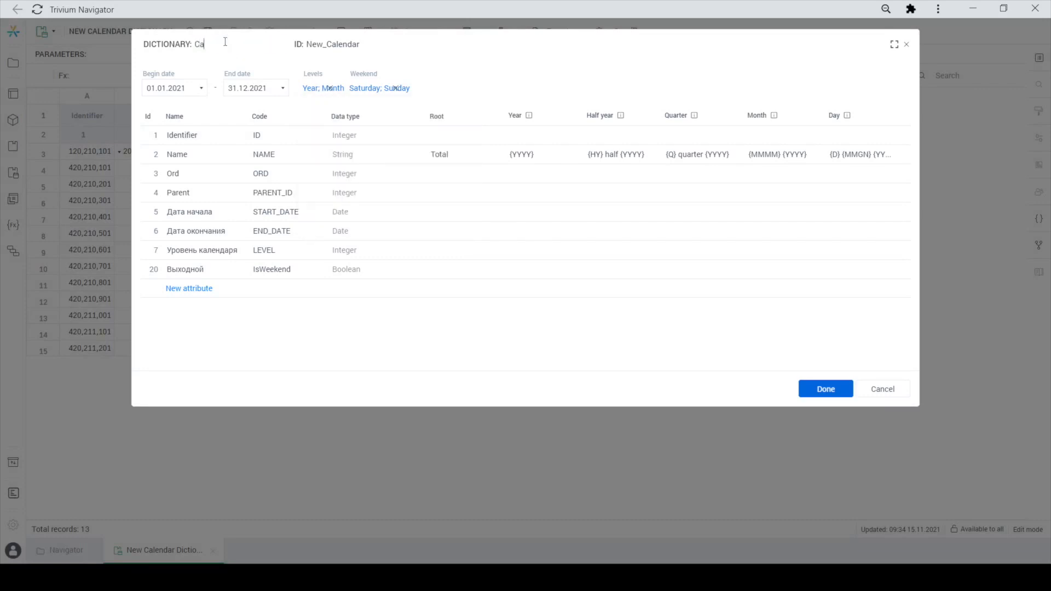
{"action": "type", "text": "lendar"}
{"action": "left_click", "coordinate": [806, 390]}
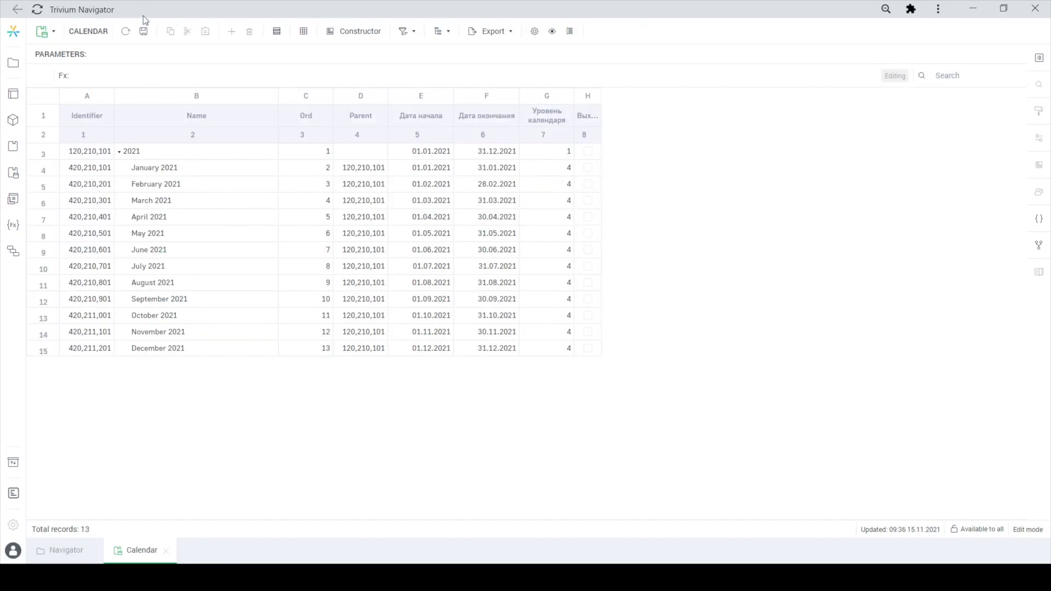
{"action": "left_click", "coordinate": [143, 34]}
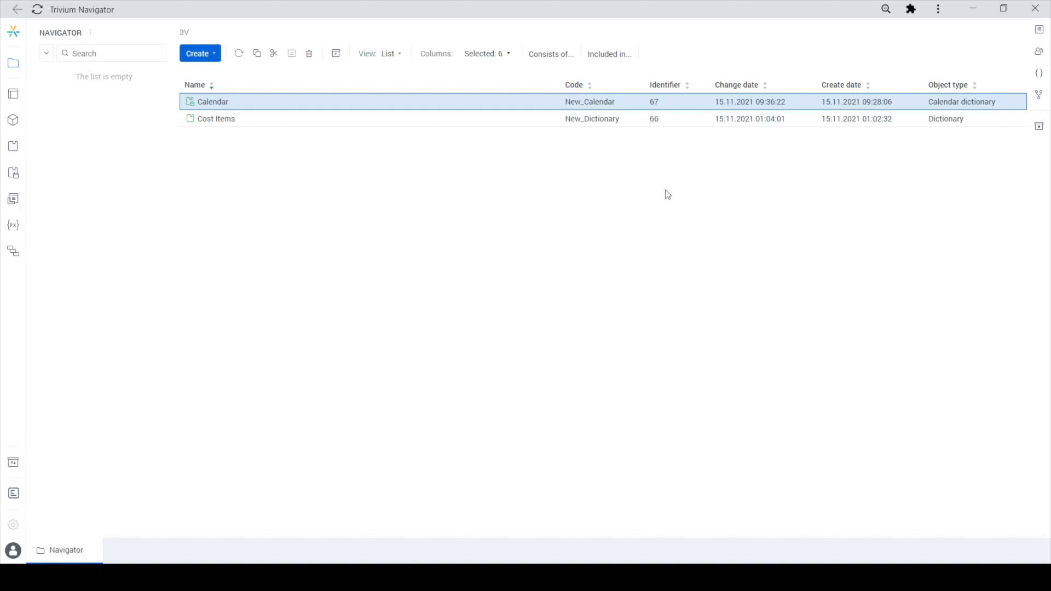
Create a new dictionary and name it Facts in its constructor
{"action": "left_click", "coordinate": [201, 123]}
{"action": "left_click", "coordinate": [211, 104]}
{"action": "left_click", "coordinate": [212, 55]}
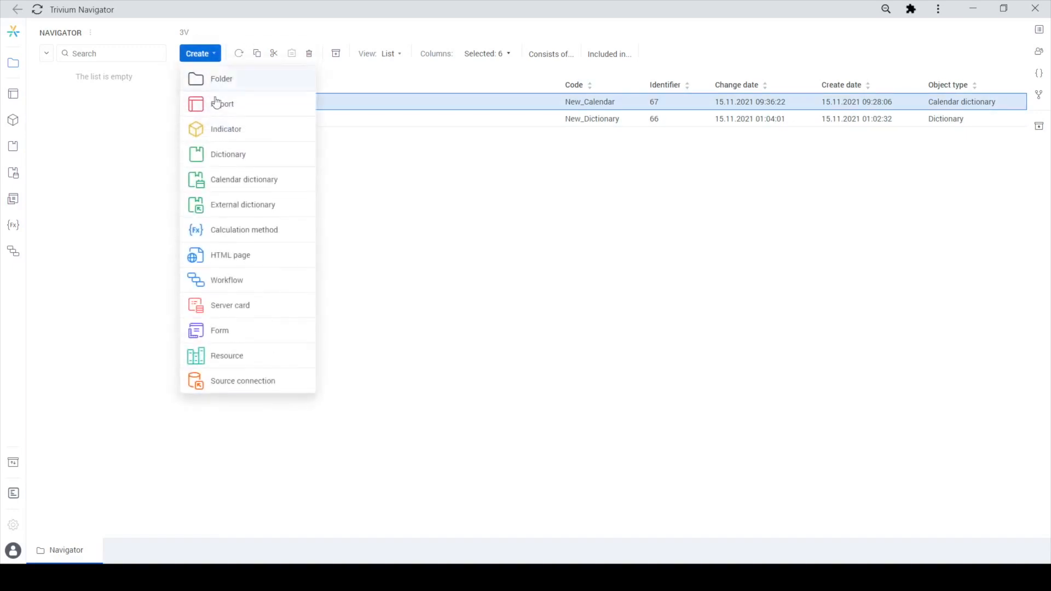
{"action": "left_click", "coordinate": [228, 156]}
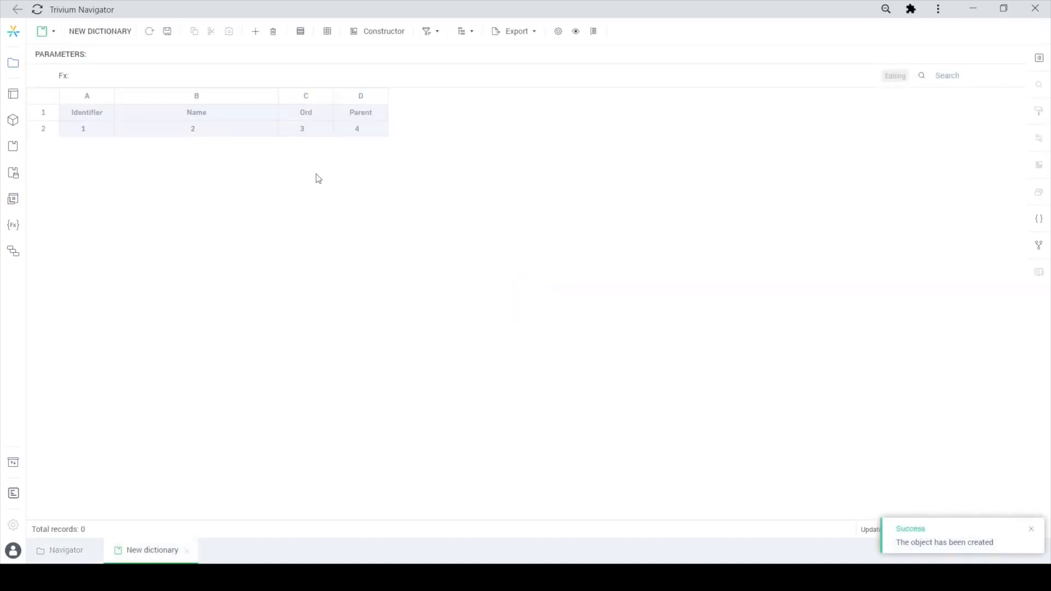
{"action": "left_click", "coordinate": [359, 33]}
{"action": "triple_click", "coordinate": [216, 46]}
{"action": "type", "text": "Facts"}
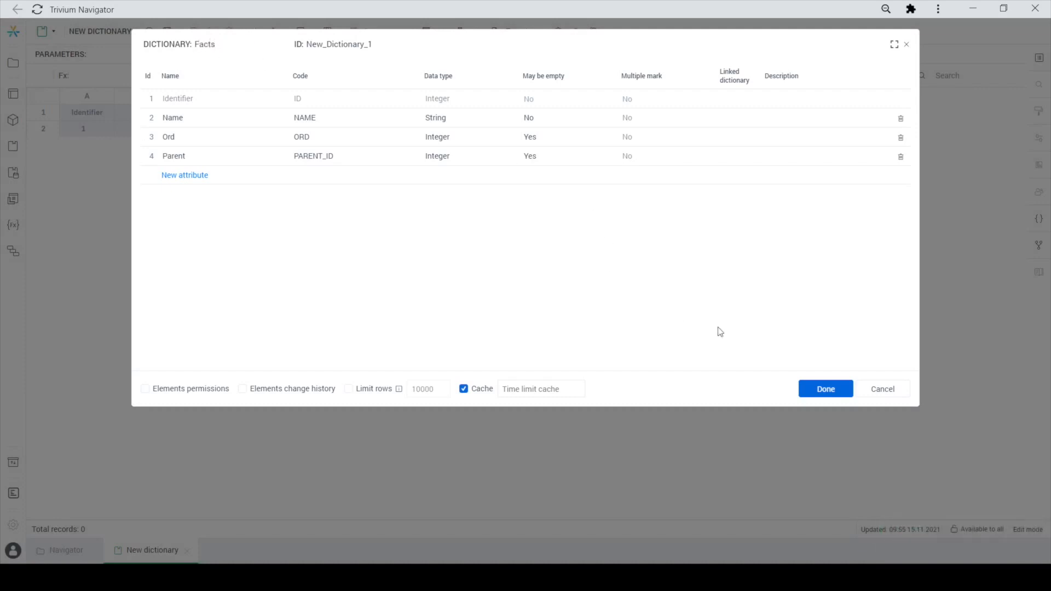
{"action": "left_click", "coordinate": [823, 388]}
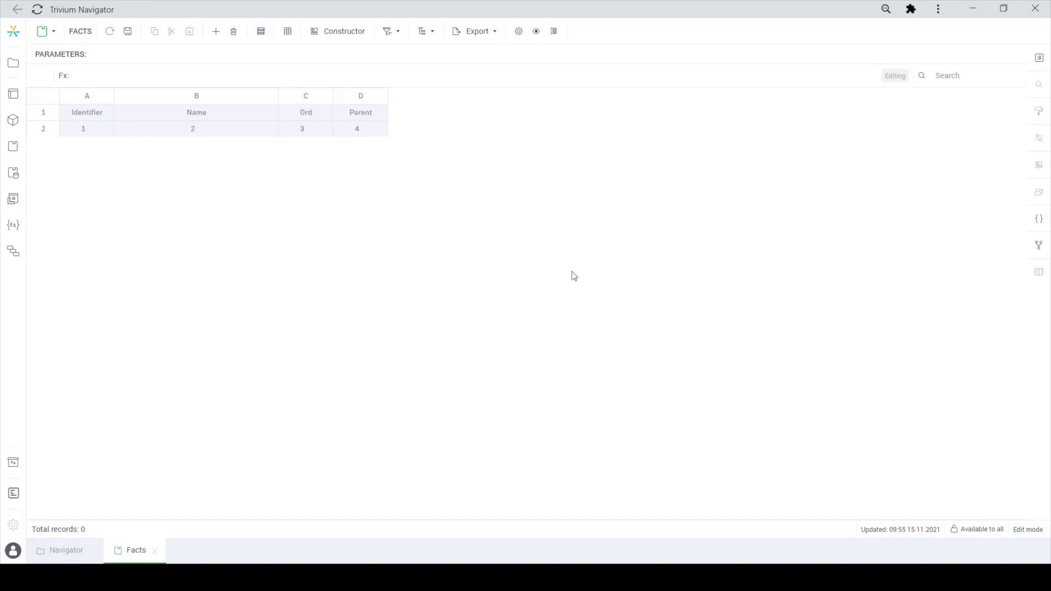
Add an item named "Manufacturing Costs, $" to the Facts dictionary, then save and close the dictionary
{"action": "left_click", "coordinate": [215, 31]}
{"action": "type", "text": "Manufacturing Costs, "}
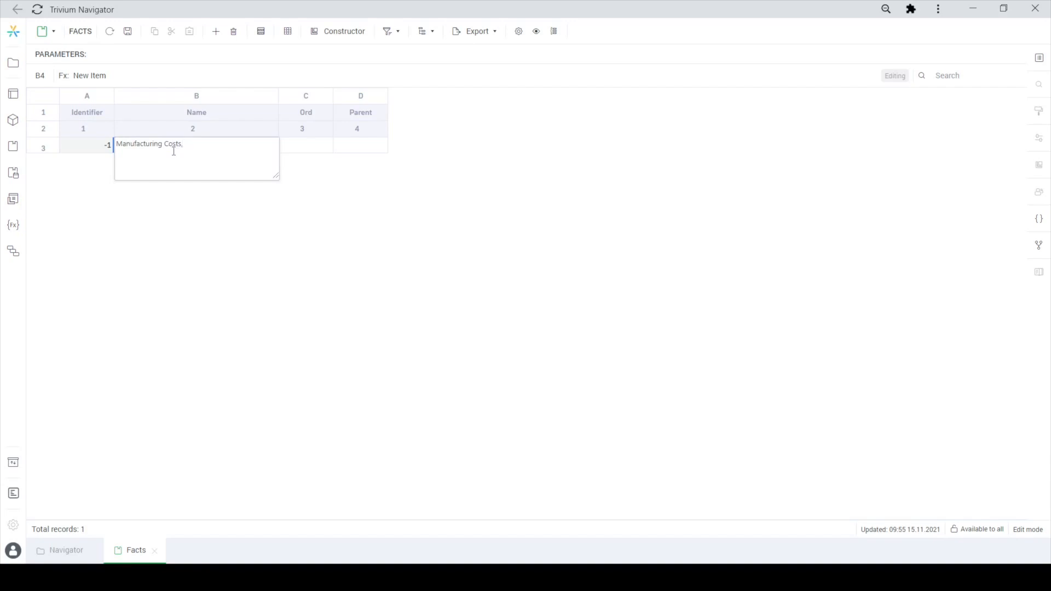
{"action": "type", "text": "$"}
{"action": "key", "text": "Return"}
{"action": "left_click", "coordinate": [130, 32]}
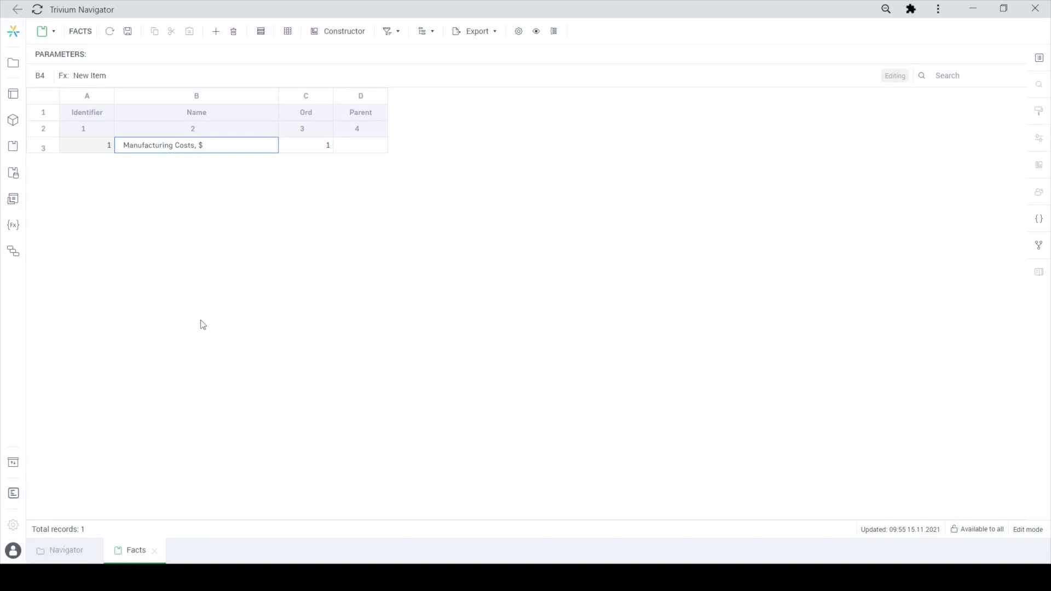
{"action": "left_click", "coordinate": [156, 551]}
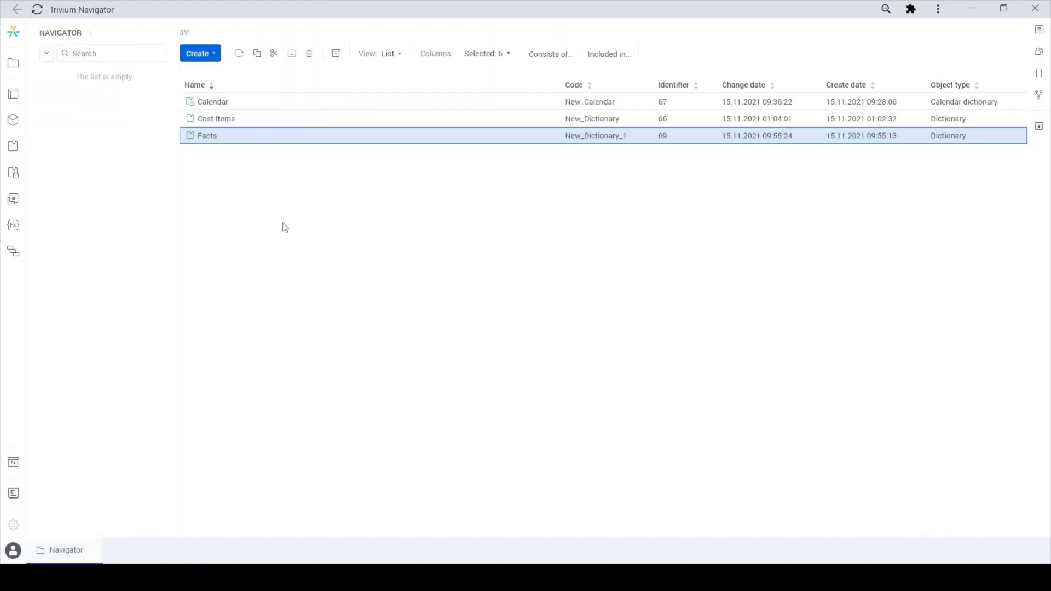
Create a new indicator and name it Manufacturing Costs in its constructor
{"action": "left_click", "coordinate": [207, 54]}
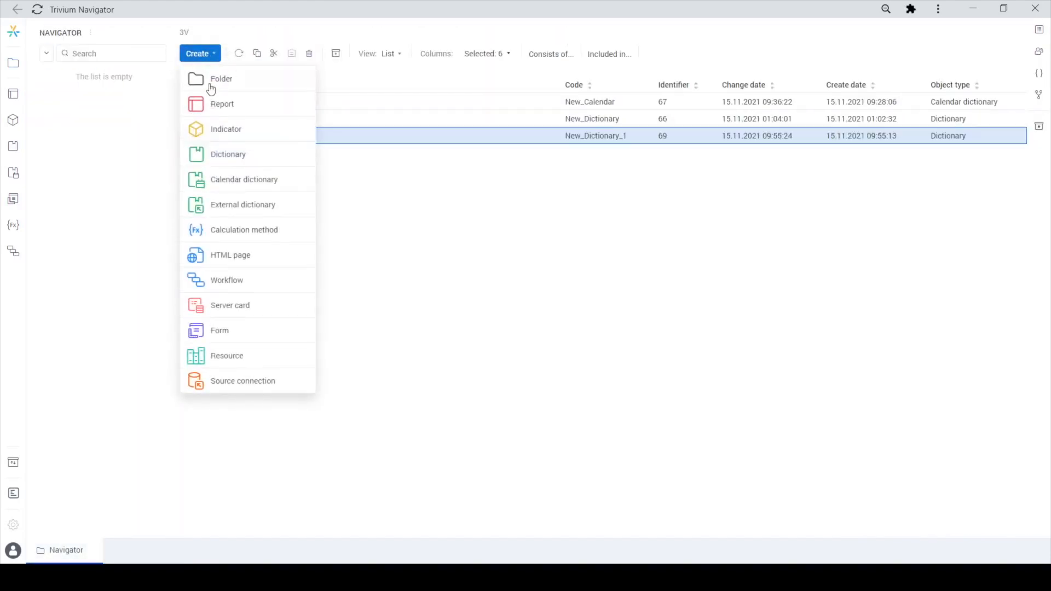
{"action": "left_click", "coordinate": [224, 131]}
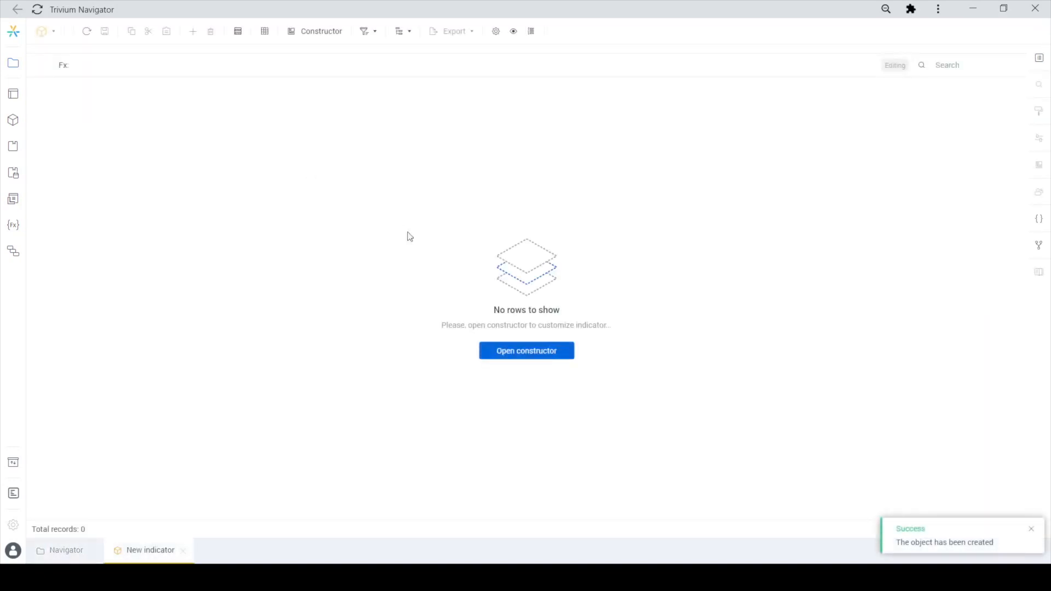
{"action": "left_click", "coordinate": [485, 355]}
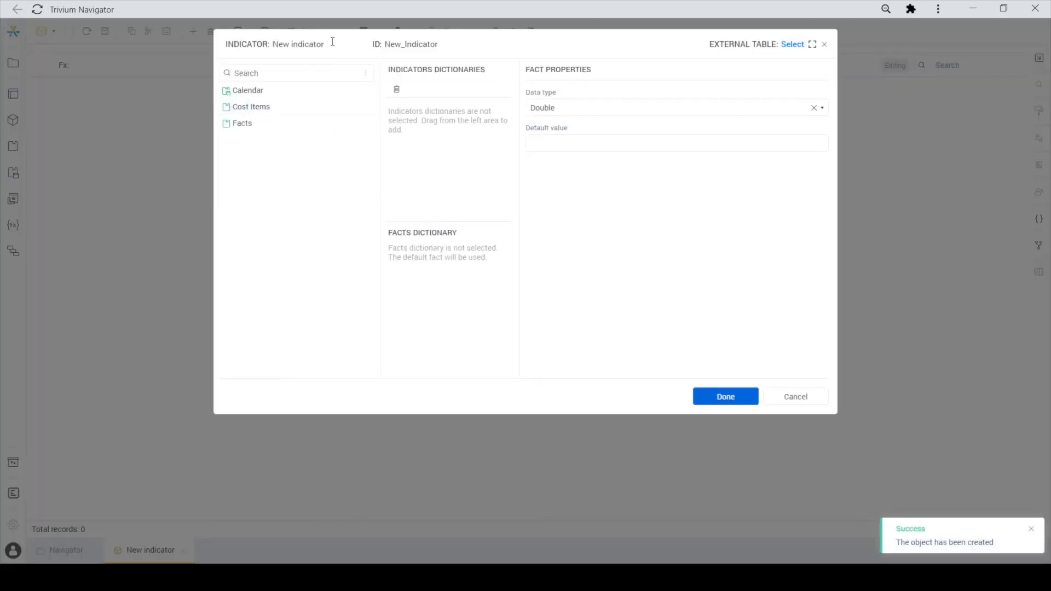
{"action": "left_click_drag", "start_coordinate": [326, 44], "coordinate": [263, 47]}
{"action": "type", "text": "Ma"}
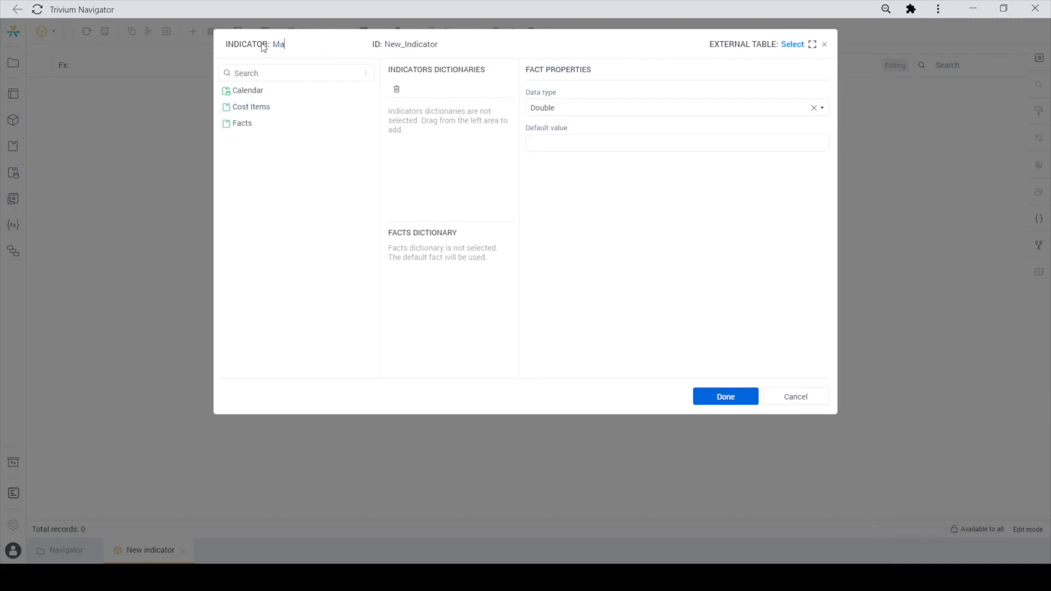
{"action": "type", "text": "nufacturing Costs"}
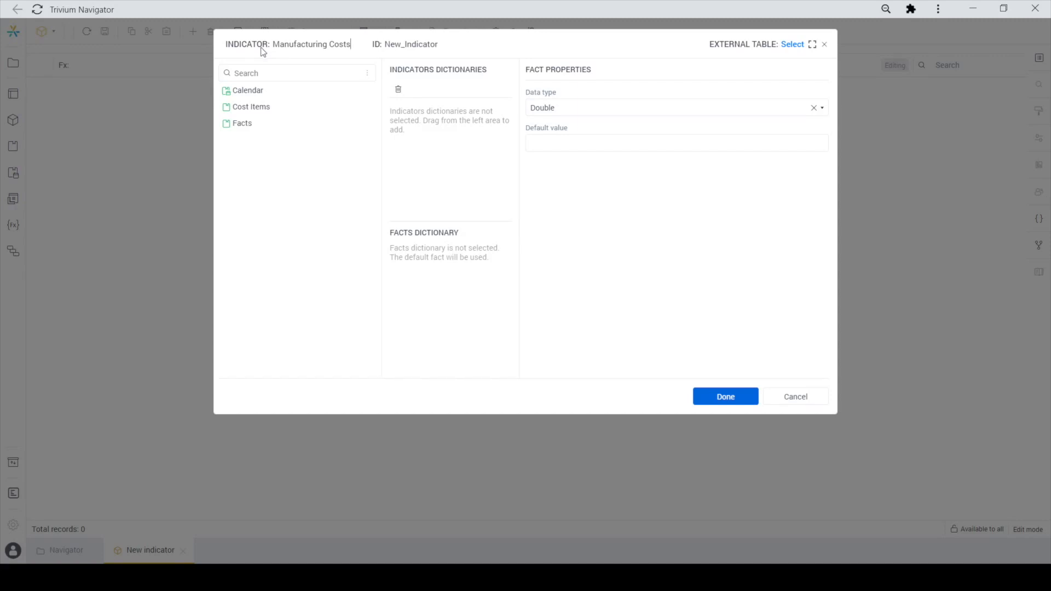
Assign Calendar and Cost Items as the indicator's dictionaries and Facts as its facts dictionary
{"action": "left_click_drag", "start_coordinate": [244, 95], "coordinate": [411, 129]}
{"action": "left_click_drag", "start_coordinate": [298, 108], "coordinate": [444, 150]}
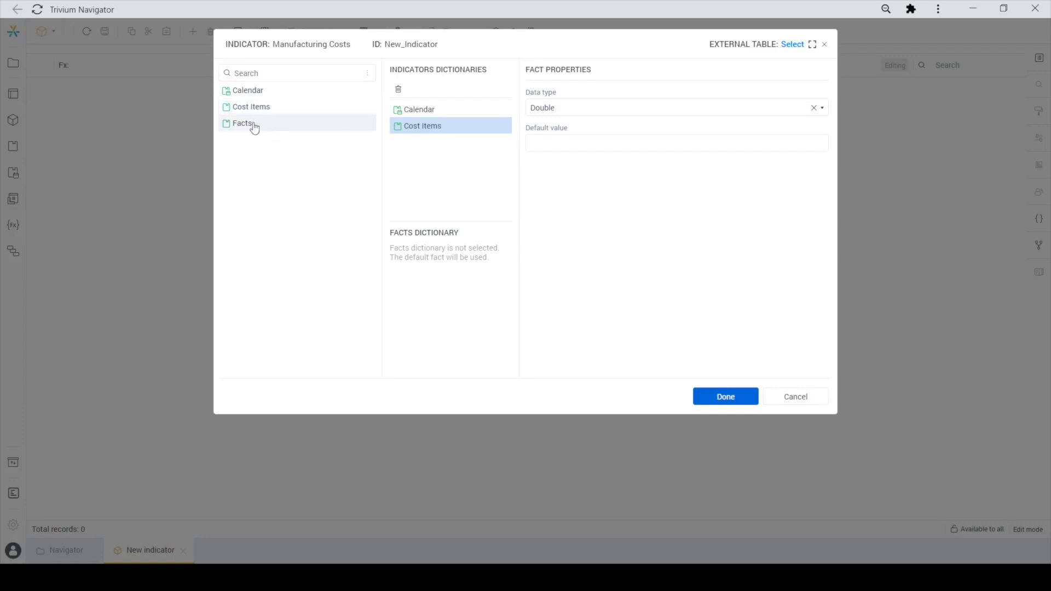
{"action": "left_click_drag", "start_coordinate": [255, 126], "coordinate": [427, 276]}
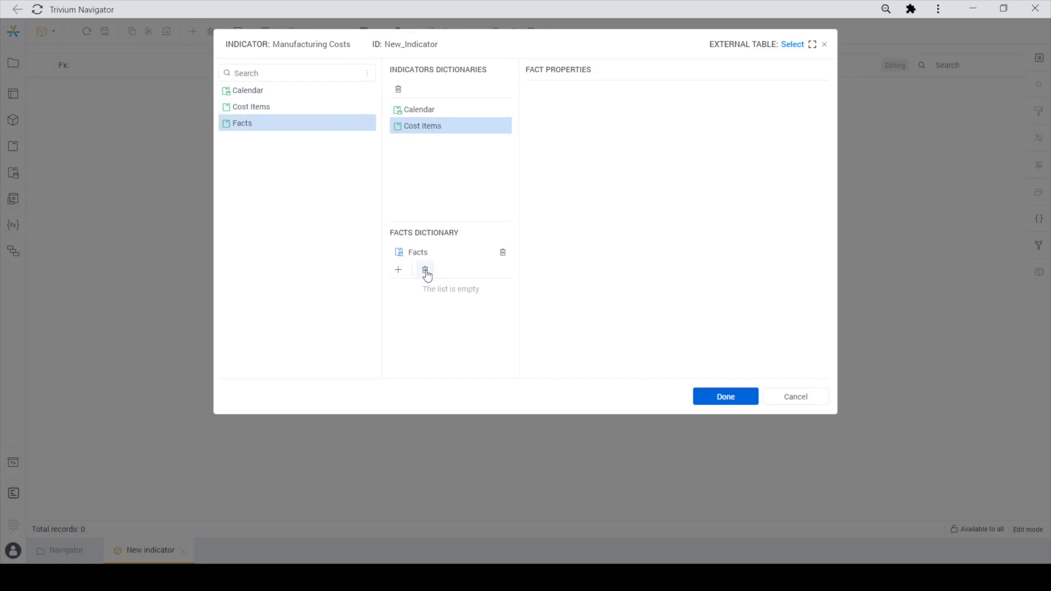
Add the "Manufacturing Costs, $" element to the indicator's facts, keep its data type as Double and apply the indicator setup
{"action": "left_click", "coordinate": [398, 270]}
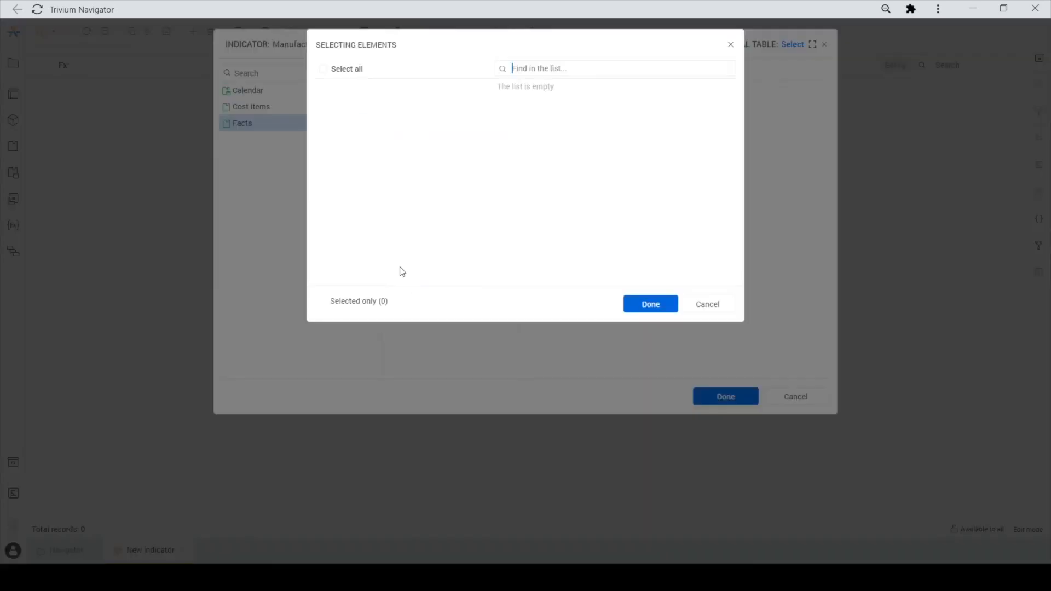
{"action": "left_click", "coordinate": [324, 89]}
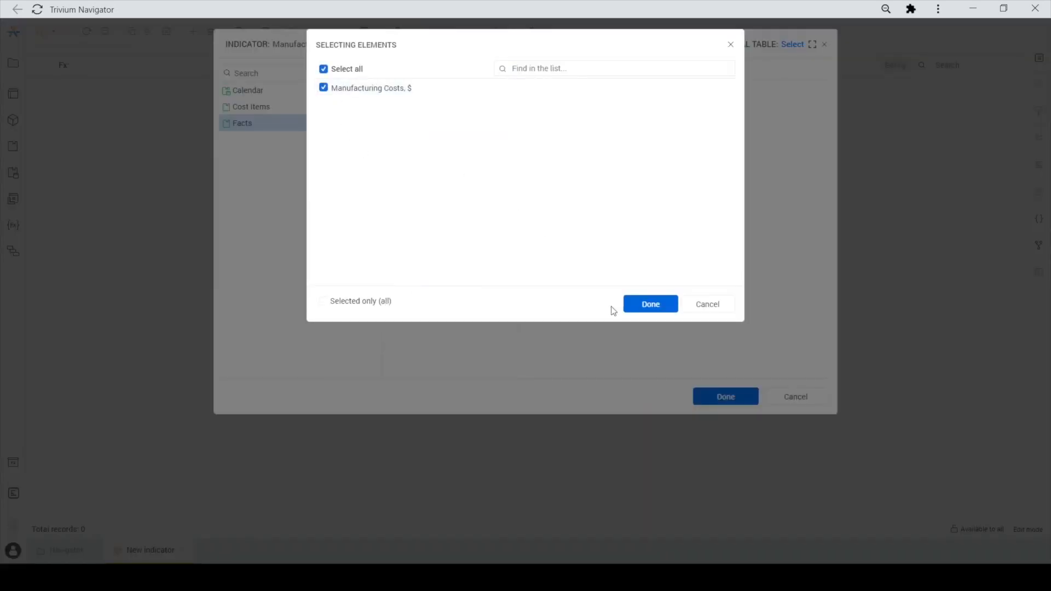
{"action": "left_click", "coordinate": [632, 309]}
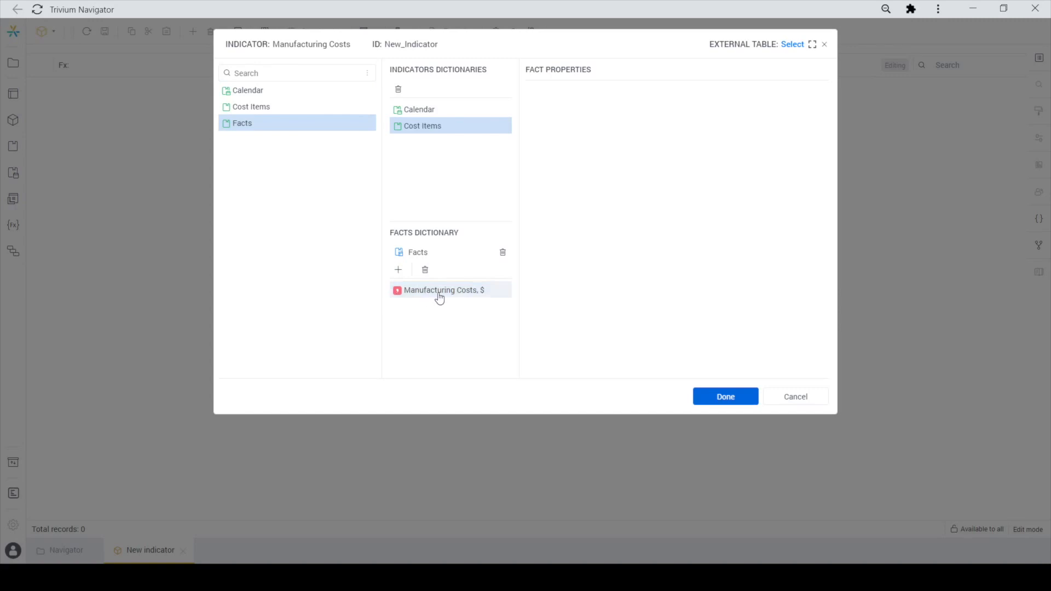
{"action": "left_click", "coordinate": [427, 295]}
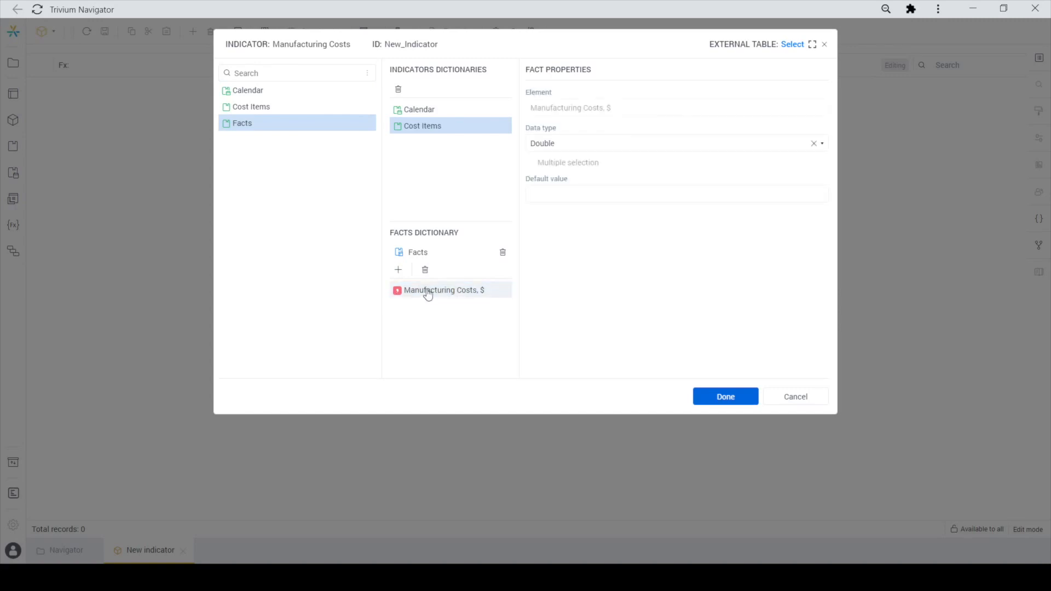
{"action": "left_click", "coordinate": [557, 148]}
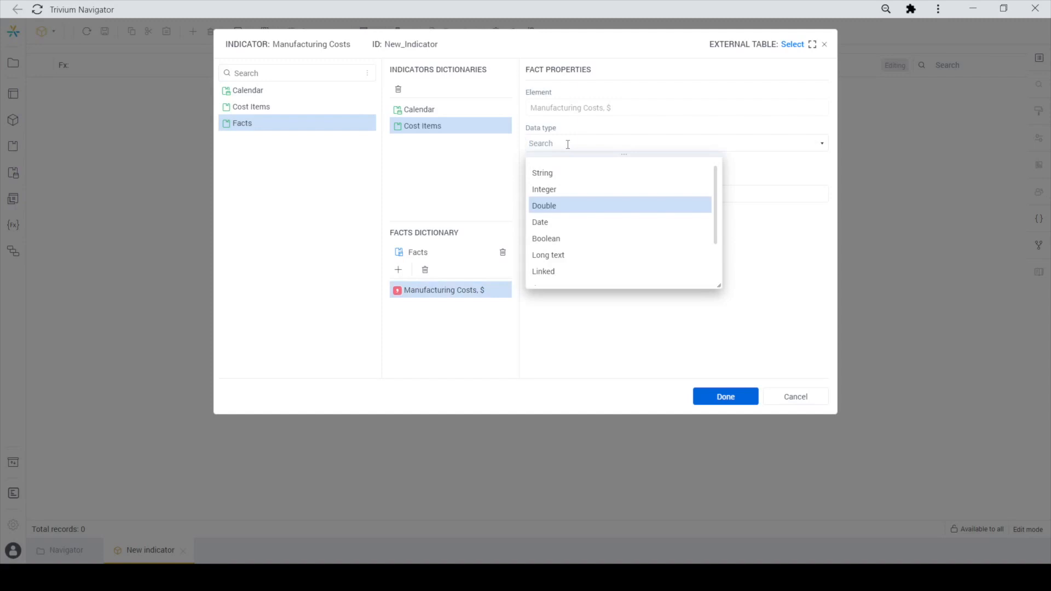
{"action": "left_click", "coordinate": [568, 144]}
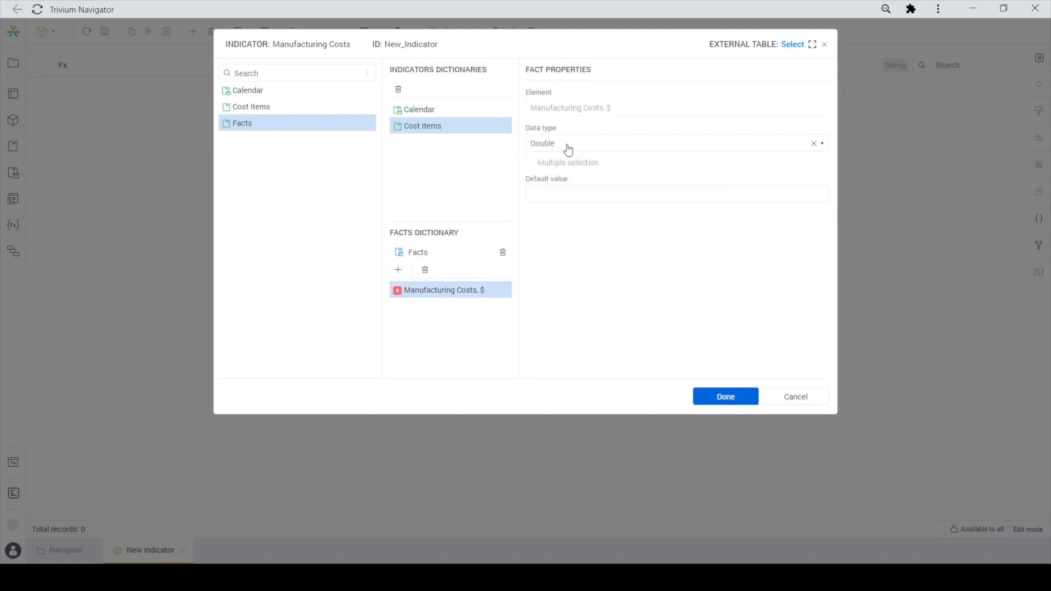
{"action": "left_click", "coordinate": [725, 397]}
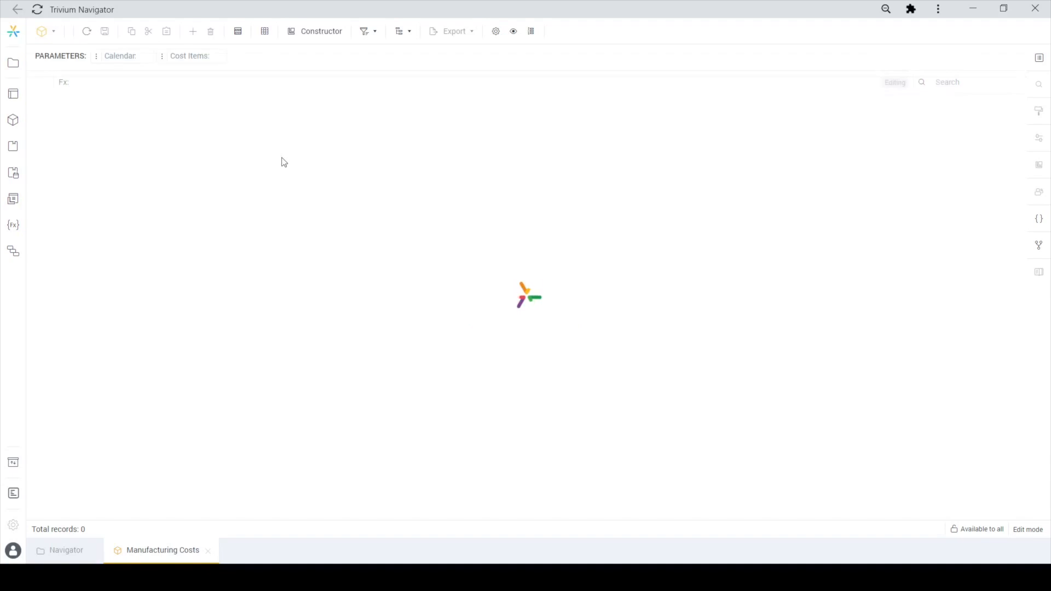
{"action": "left_click", "coordinate": [195, 33]}
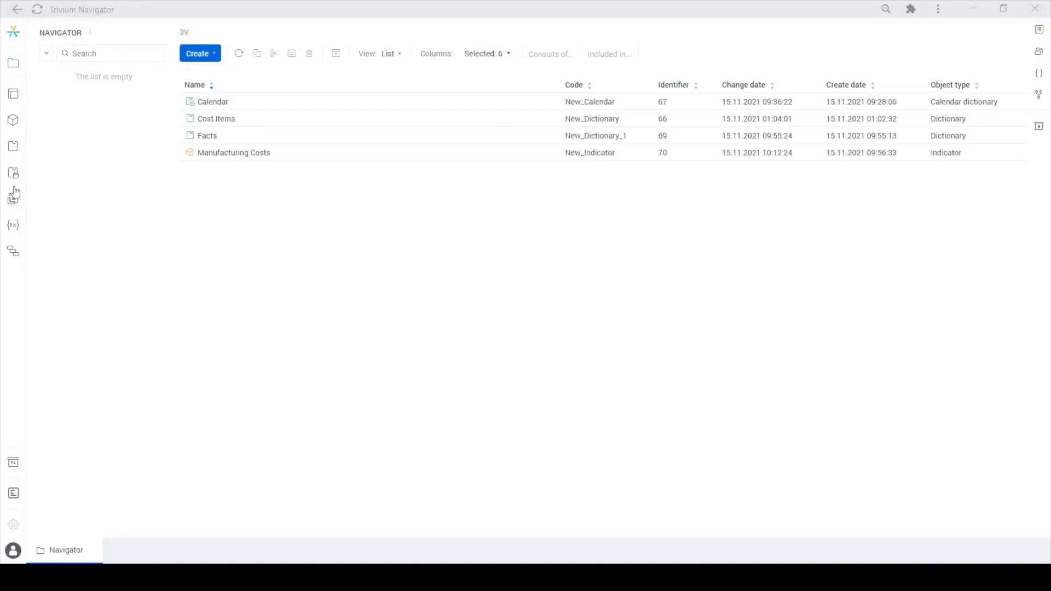
Create a new report and add the Cost Items dictionary to its rows
{"action": "left_click", "coordinate": [203, 57]}
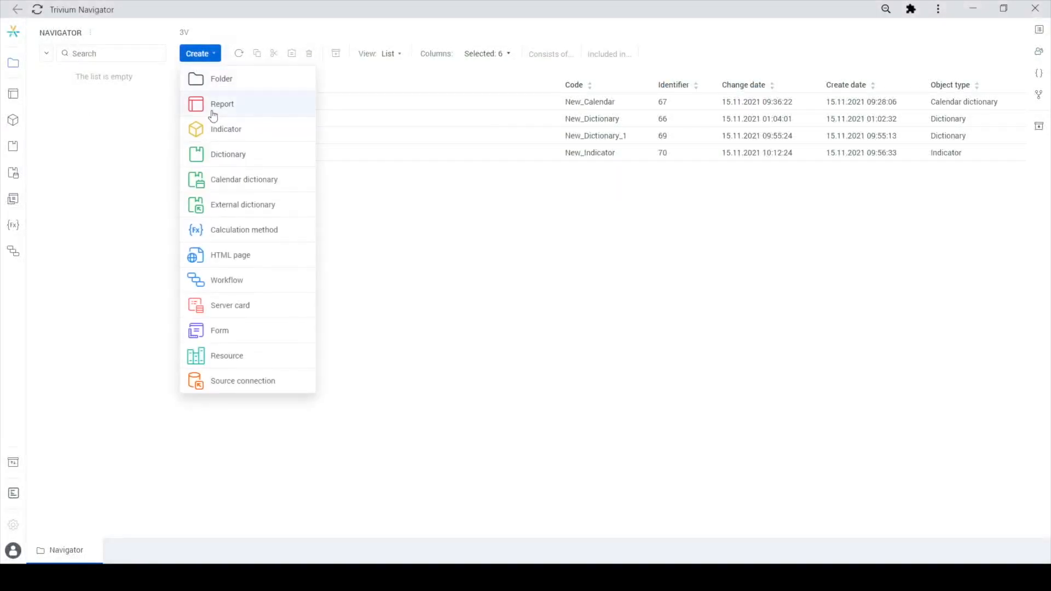
{"action": "left_click", "coordinate": [211, 116]}
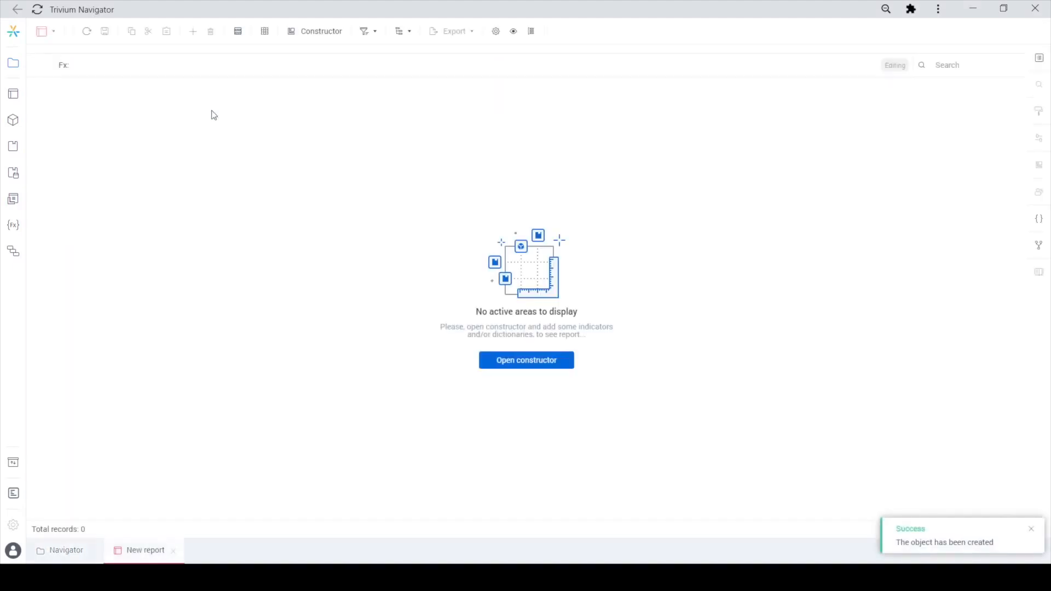
{"action": "left_click", "coordinate": [515, 364]}
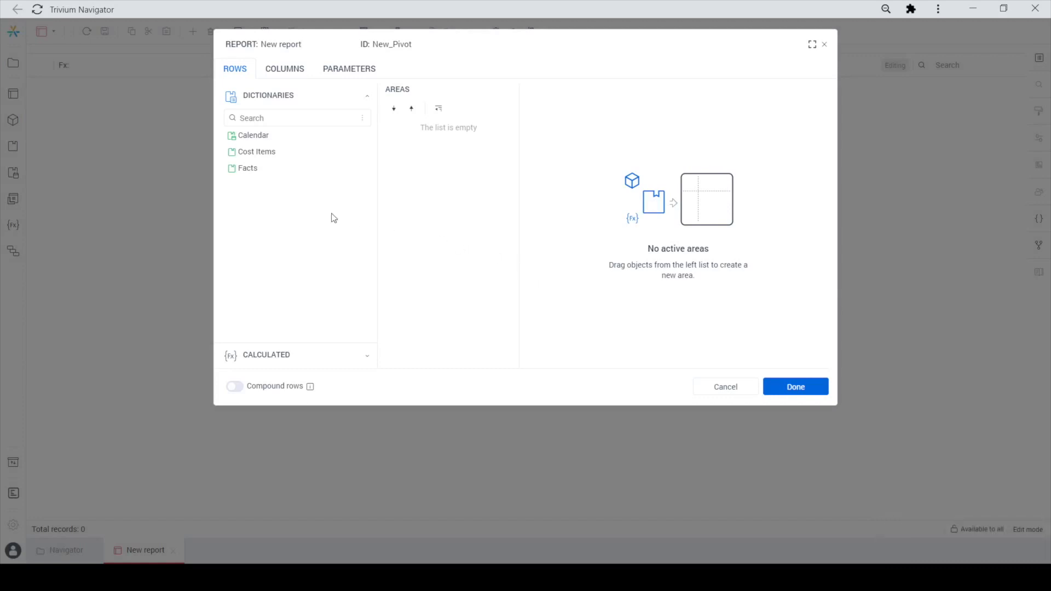
{"action": "left_click_drag", "start_coordinate": [248, 157], "coordinate": [439, 164]}
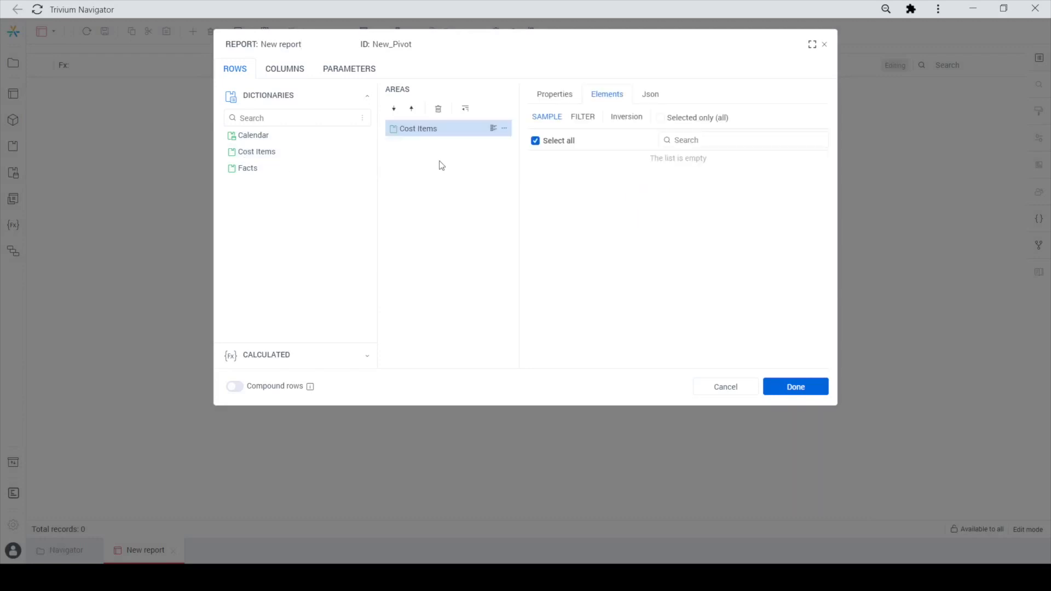
Add the Manufacturing Costs indicator to the report's columns and check the properties of the Cost Items.Name attribute
{"action": "left_click", "coordinate": [289, 68]}
{"action": "left_click_drag", "start_coordinate": [272, 187], "coordinate": [453, 207]}
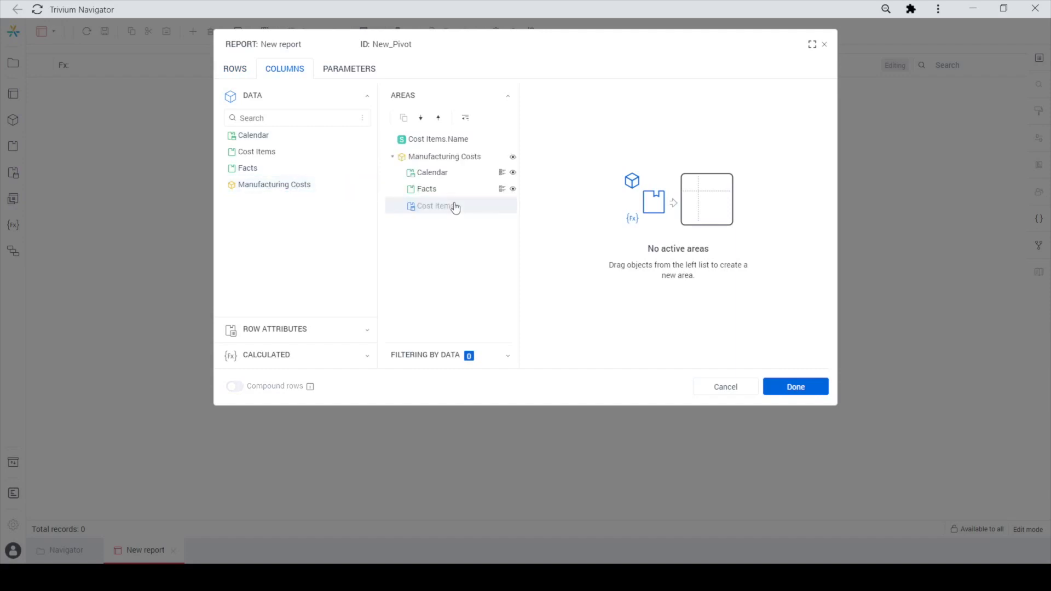
{"action": "left_click", "coordinate": [452, 143]}
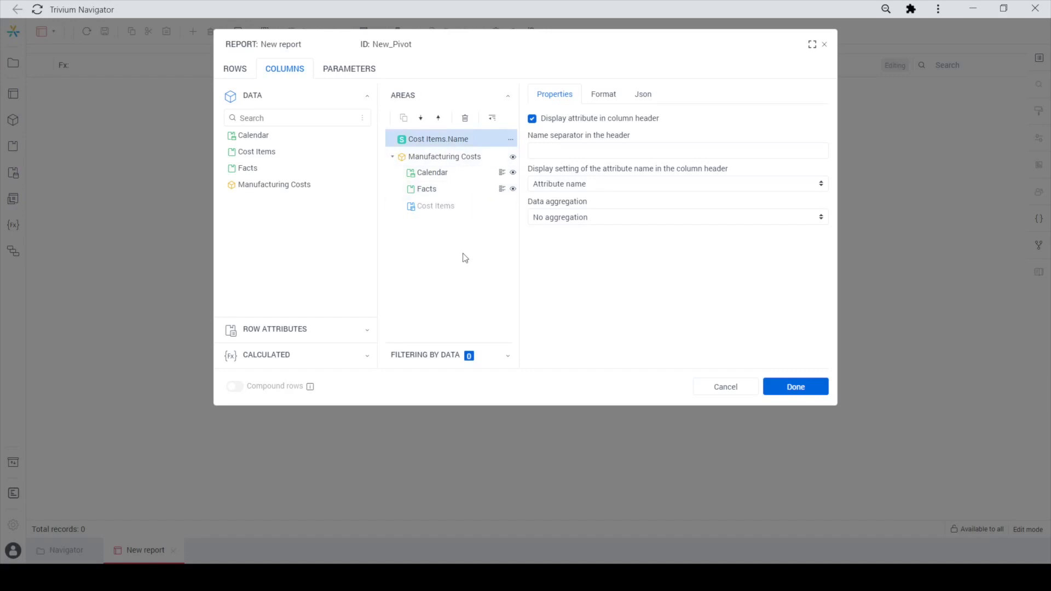
Exclude the 2021 year element from the Calendar columns, check the Facts elements, then apply the report layout and save
{"action": "left_click", "coordinate": [445, 180]}
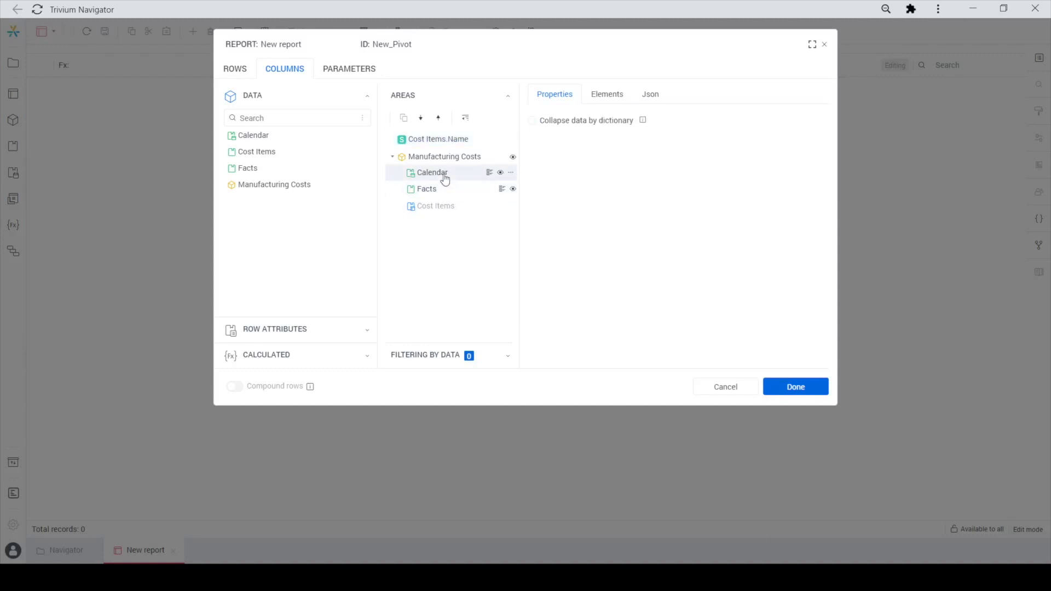
{"action": "left_click", "coordinate": [604, 98]}
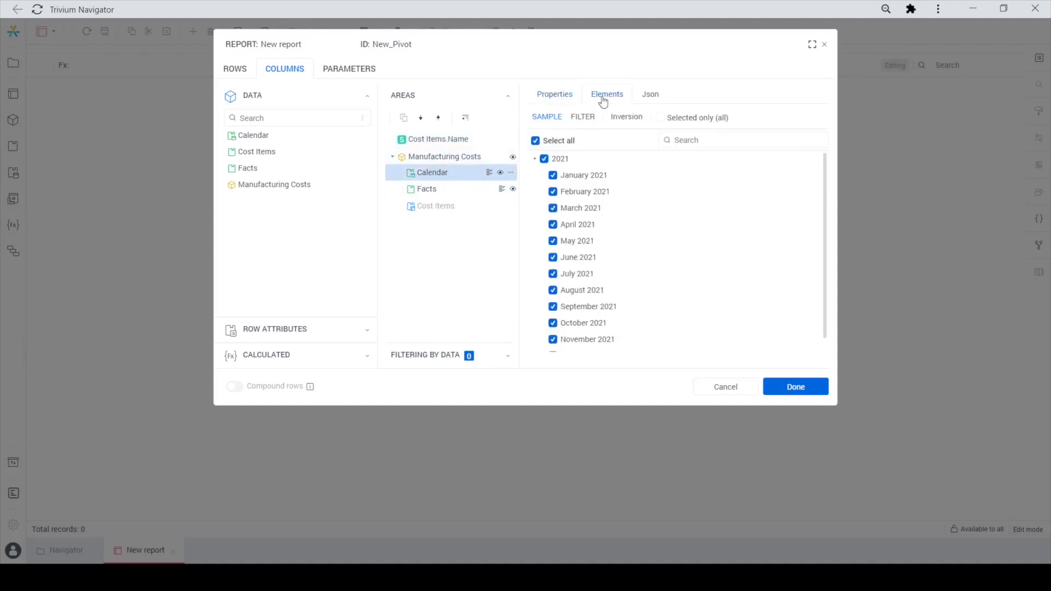
{"action": "left_click", "coordinate": [558, 158]}
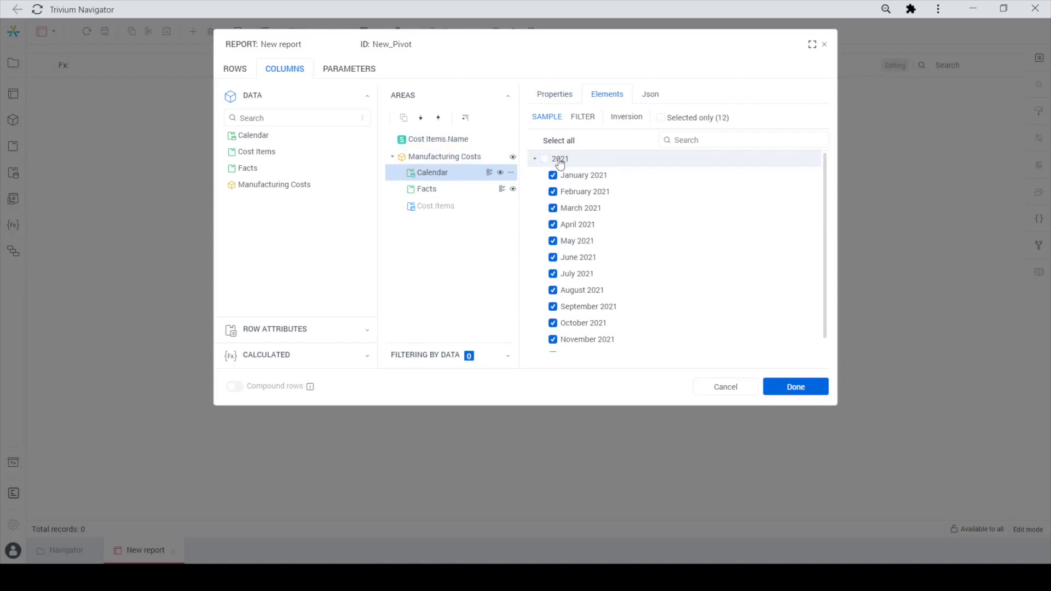
{"action": "left_click", "coordinate": [436, 194]}
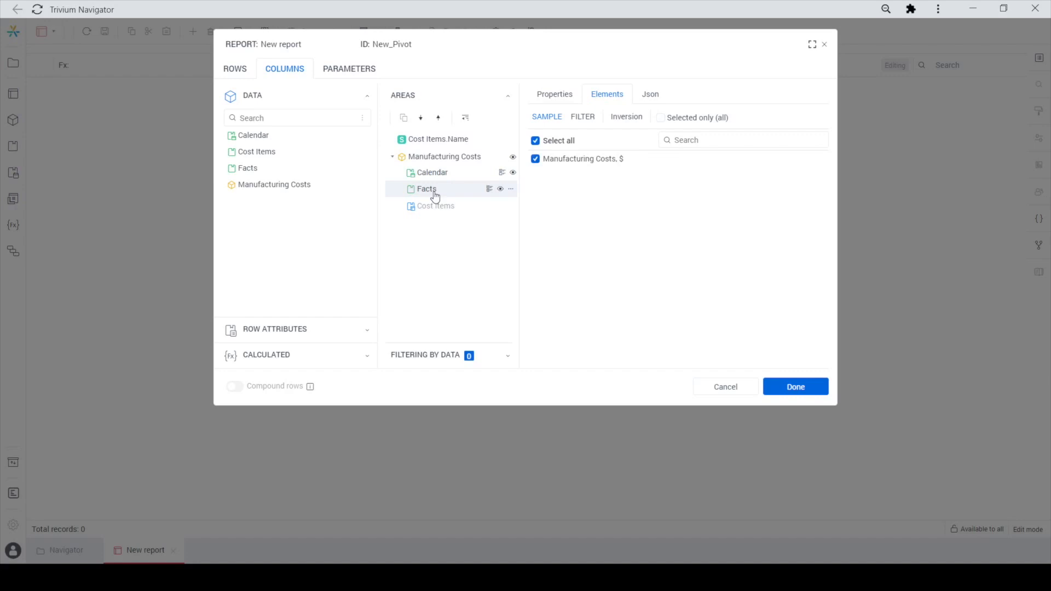
{"action": "left_click", "coordinate": [778, 394]}
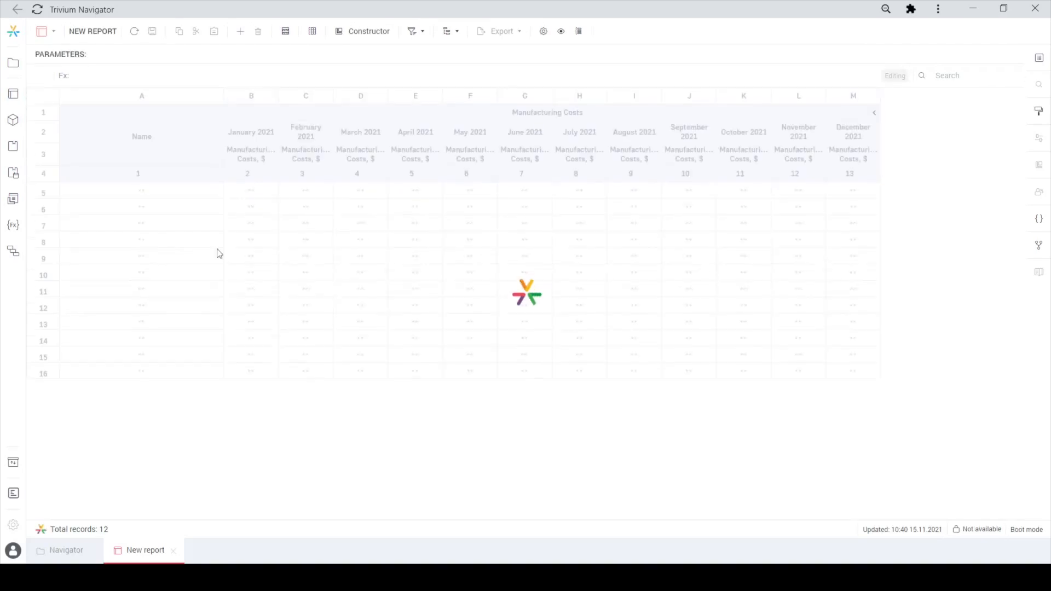
{"action": "left_click", "coordinate": [154, 33]}
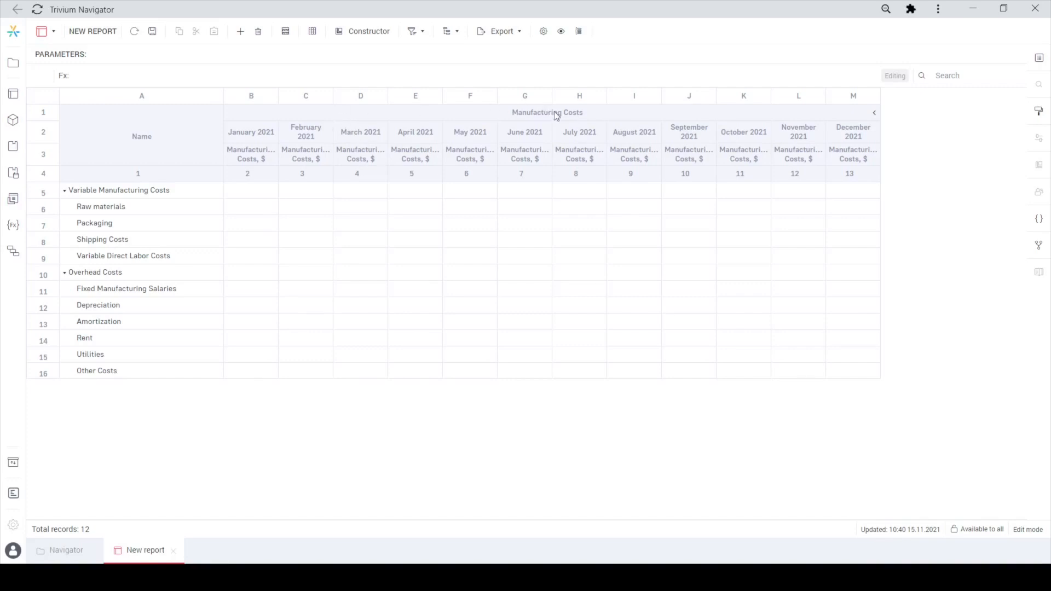
Hide the Manufacturing Costs and Facts header levels in the report's column layout, leaving Calendar shown
{"action": "left_click", "coordinate": [365, 33]}
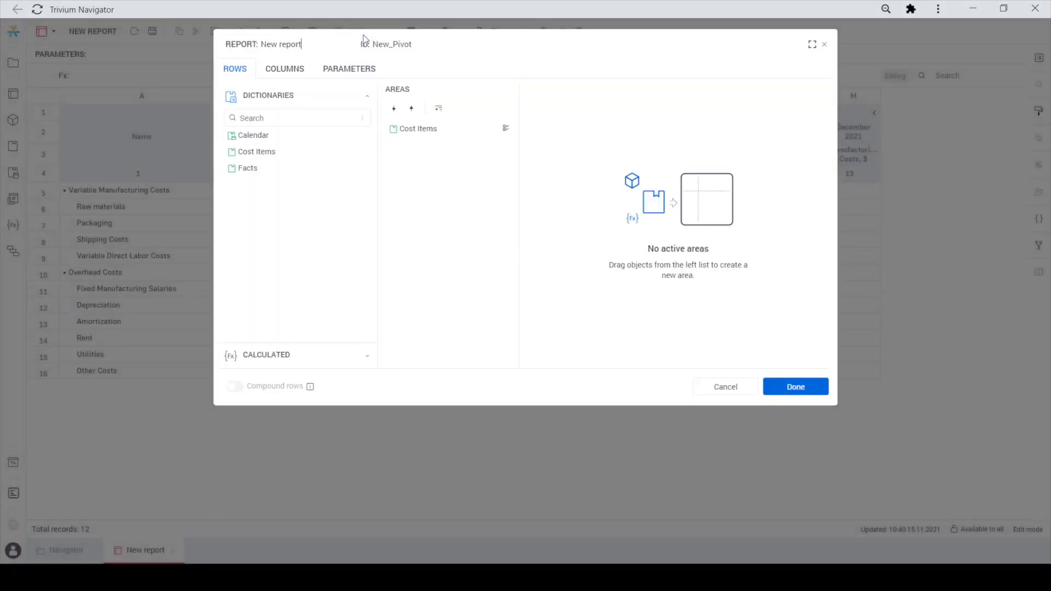
{"action": "left_click", "coordinate": [281, 65]}
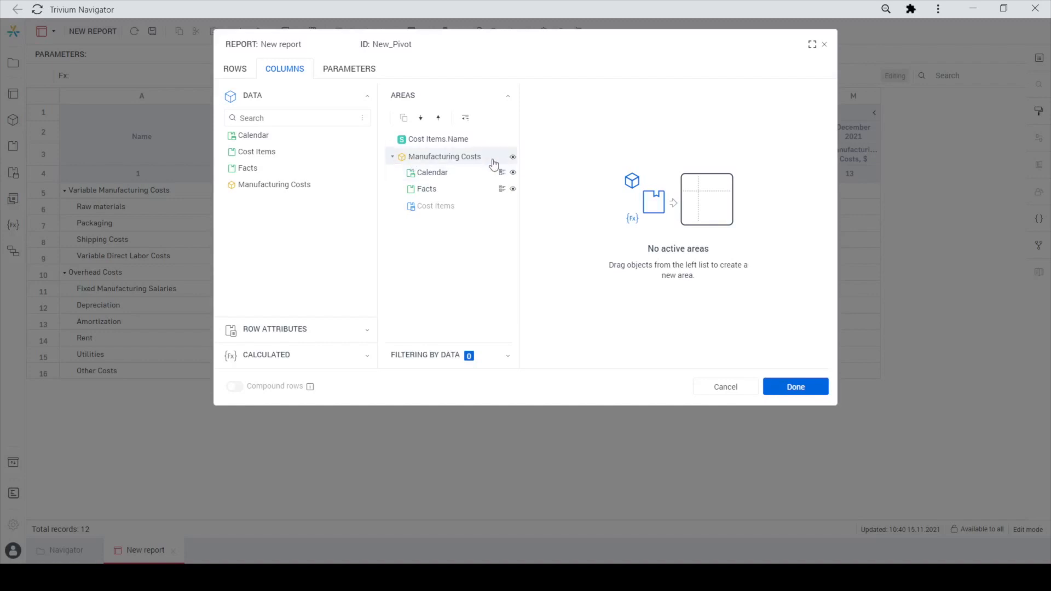
{"action": "left_click", "coordinate": [513, 189]}
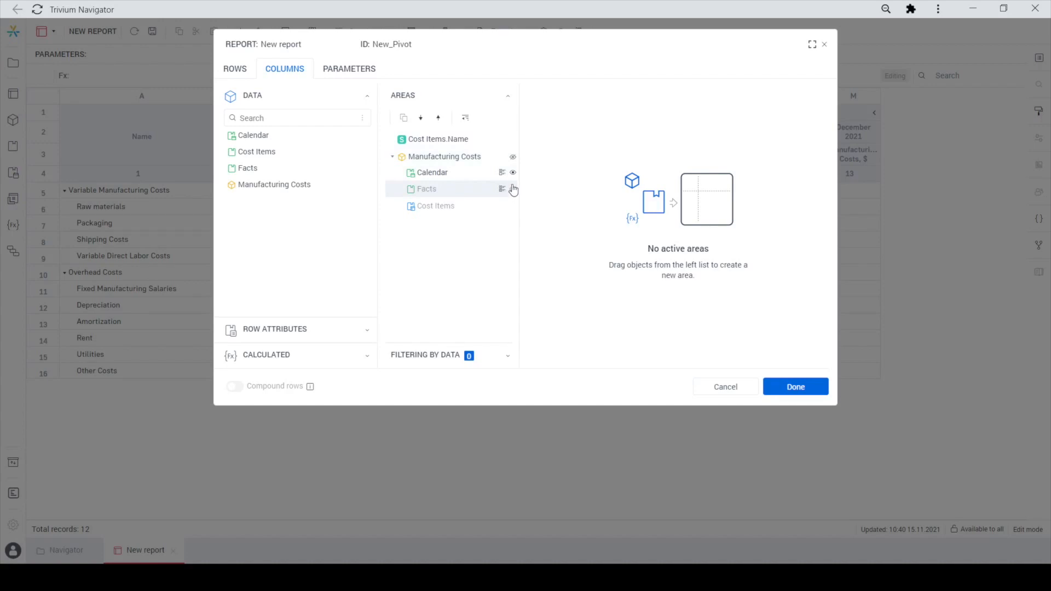
Rename the report as Manufacturing Costs, apply the layout and save the report
{"action": "triple_click", "coordinate": [309, 41]}
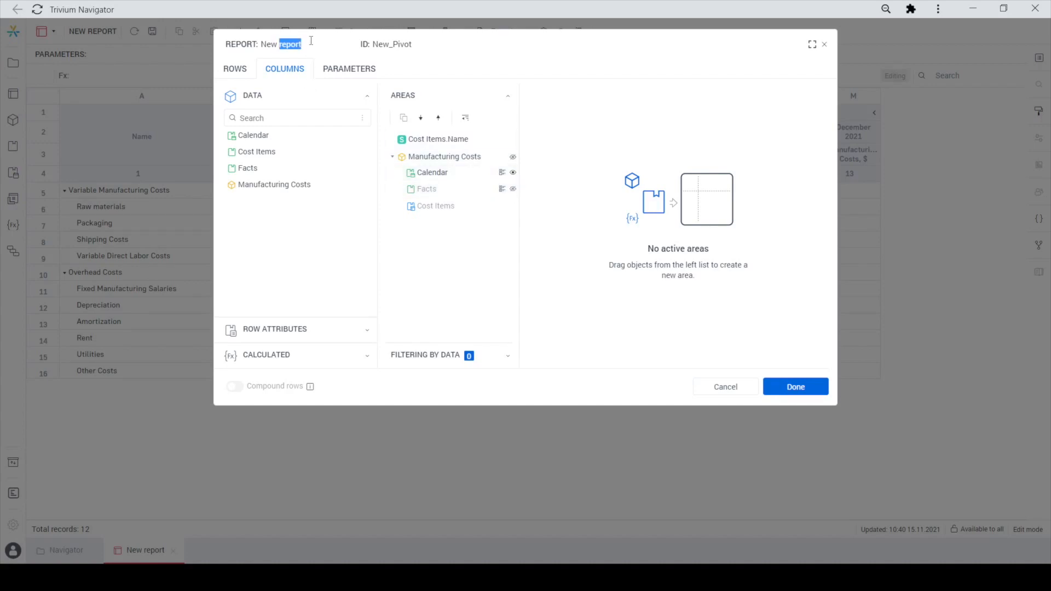
{"action": "type", "text": "Manufacturing Costs"}
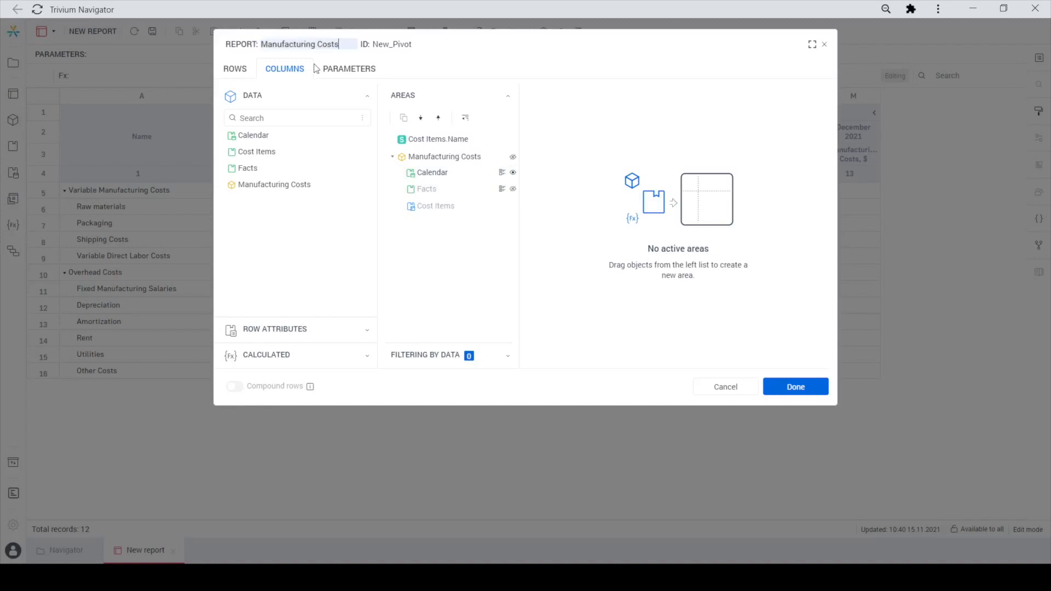
{"action": "left_click", "coordinate": [779, 392]}
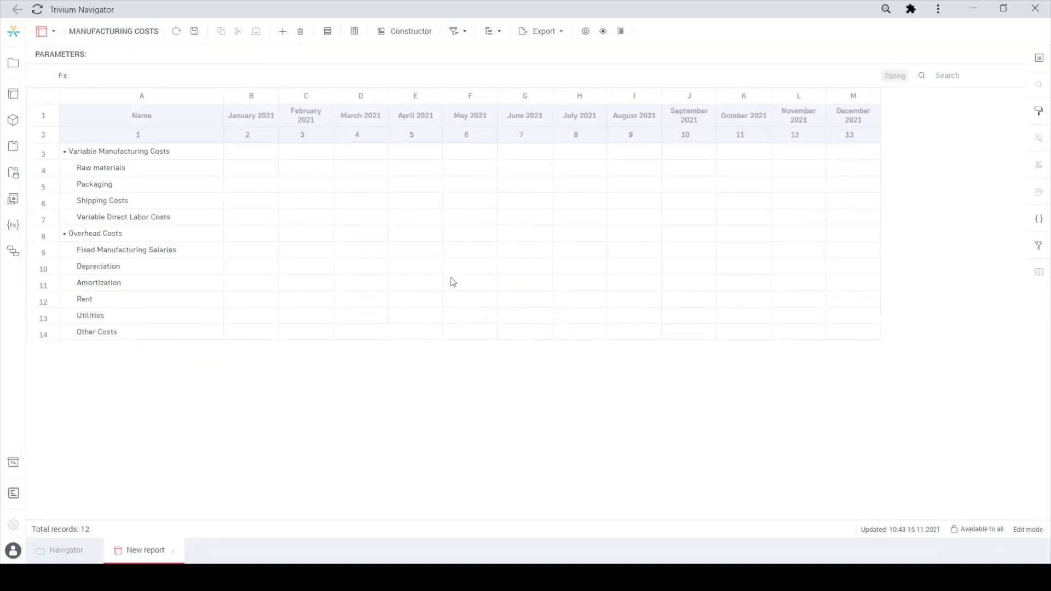
{"action": "left_click", "coordinate": [196, 32]}
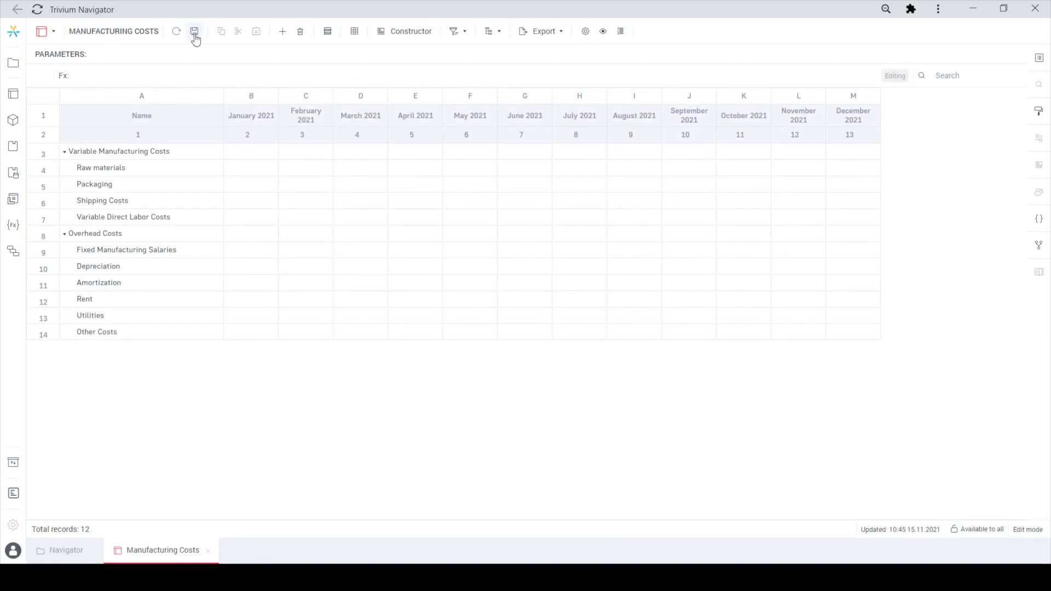
Give the Cost Items.Name column header a custom name left blank, apply the layout and save the report
{"action": "left_click", "coordinate": [377, 34]}
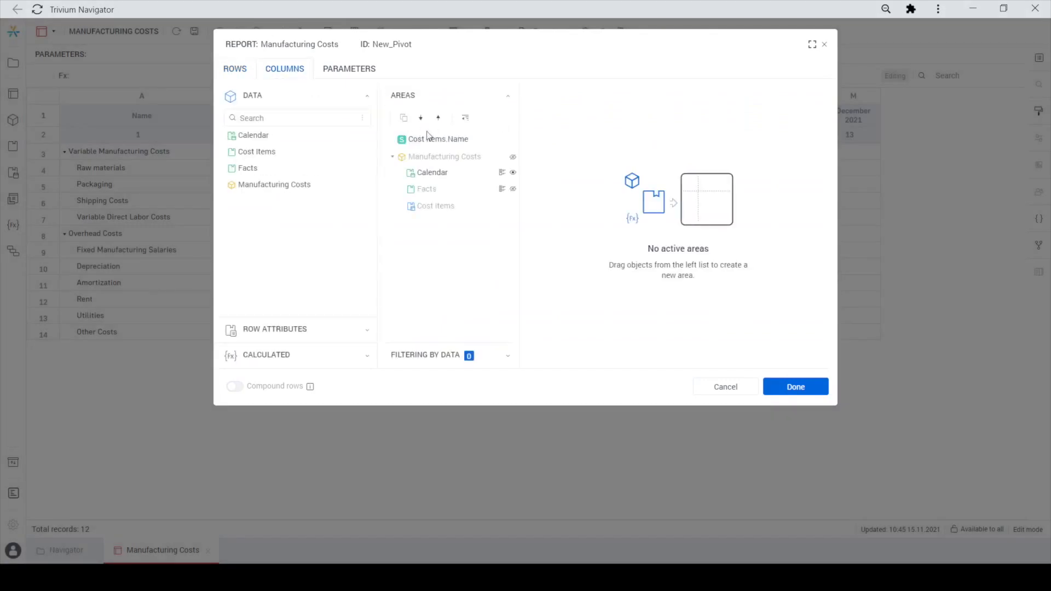
{"action": "left_click", "coordinate": [448, 144]}
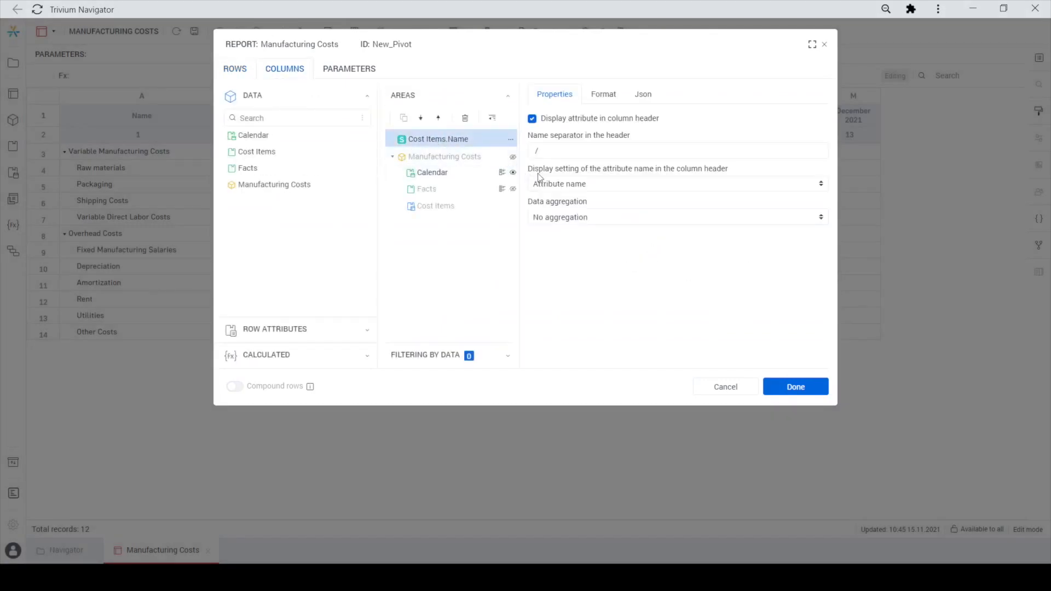
{"action": "left_click", "coordinate": [554, 236]}
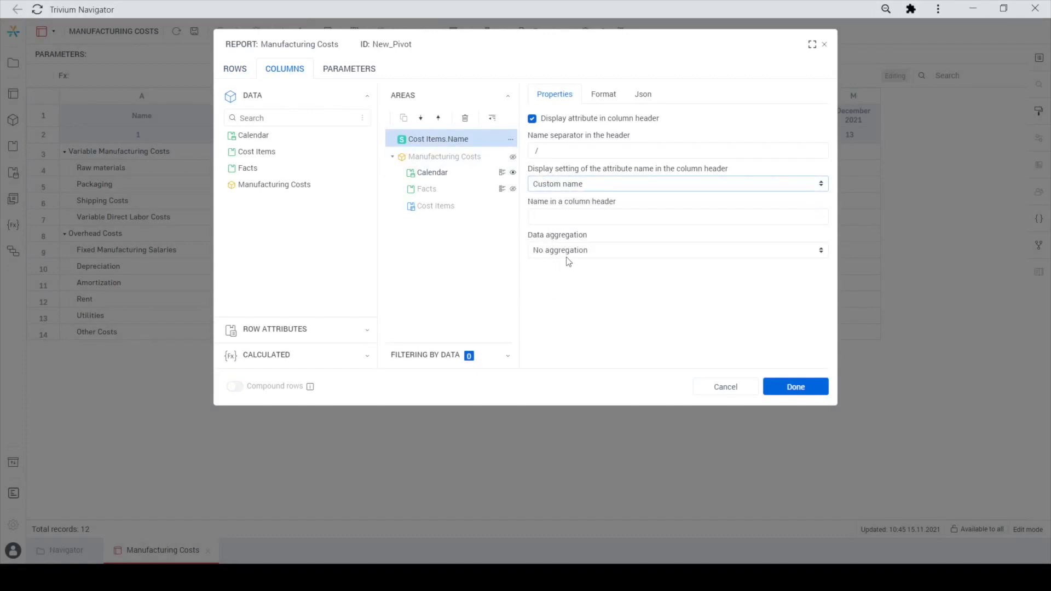
{"action": "left_click", "coordinate": [787, 394]}
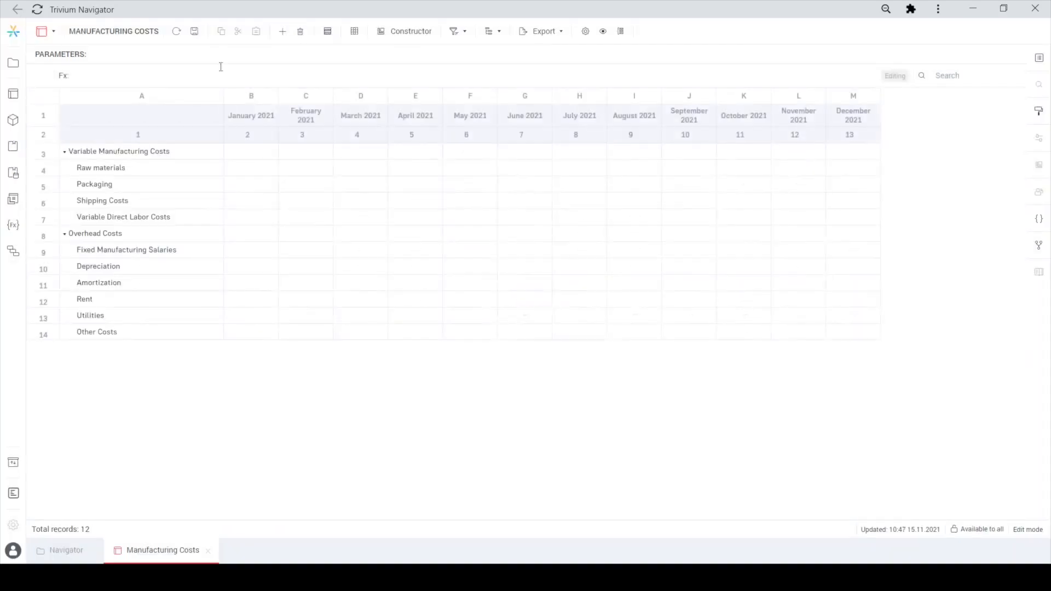
{"action": "left_click", "coordinate": [197, 34]}
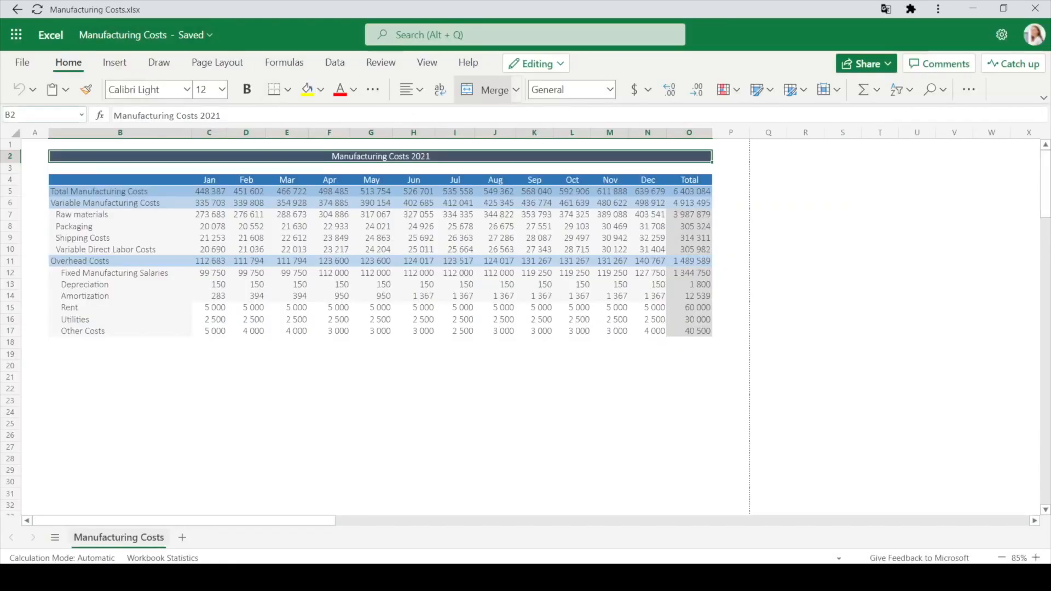
Copy the January to December values of the four variable cost items from Excel into the report, starting at Raw materials, January 2021
{"action": "left_click_drag", "start_coordinate": [208, 218], "coordinate": [643, 252]}
{"action": "key", "text": "ctrl+c"}
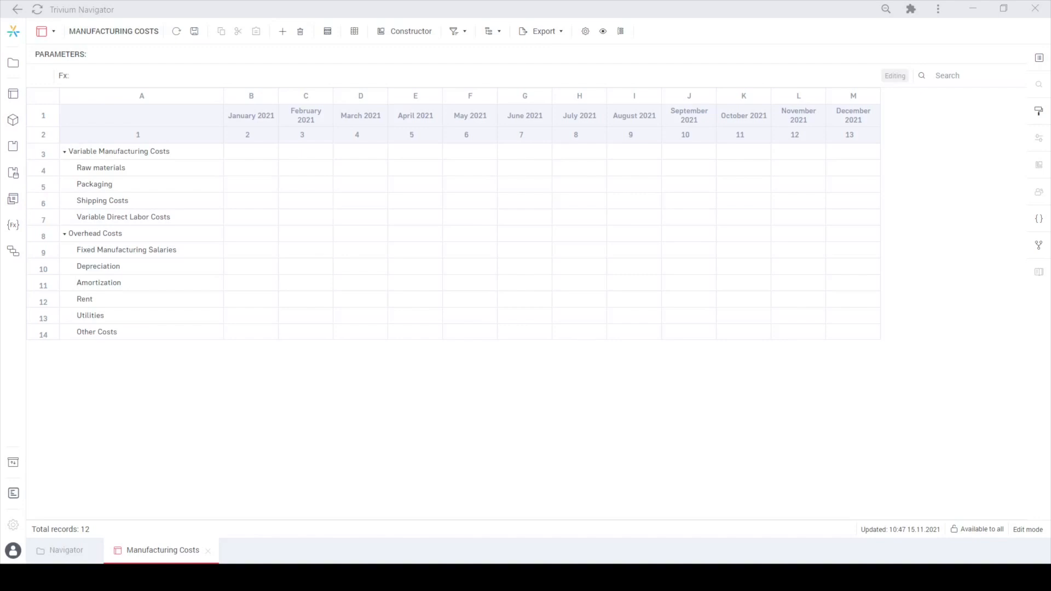
{"action": "left_click", "coordinate": [255, 173]}
{"action": "key", "text": "ctrl+v"}
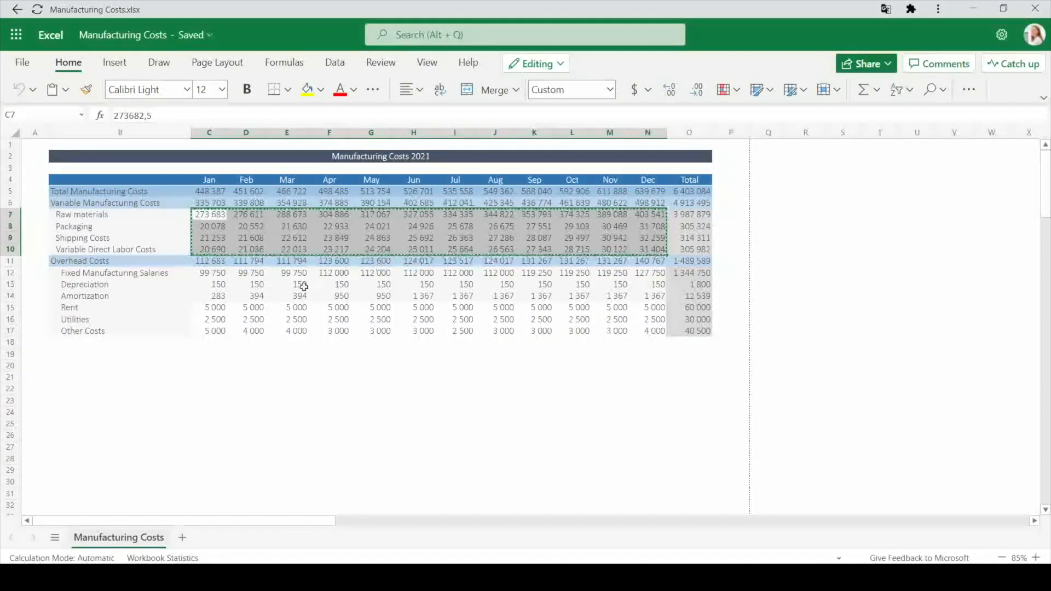
Copy the monthly values of the six overhead items from Excel into the report, starting at Fixed Manufacturing Salaries, January 2021, and save
{"action": "left_click_drag", "start_coordinate": [212, 274], "coordinate": [645, 330]}
{"action": "key", "text": "ctrl+c"}
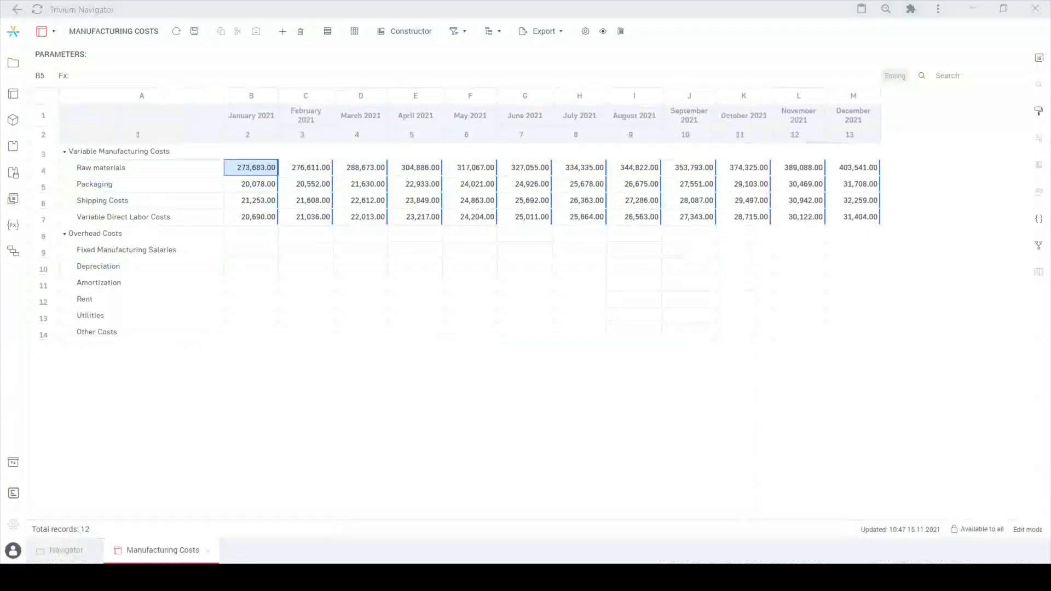
{"action": "left_click", "coordinate": [263, 250]}
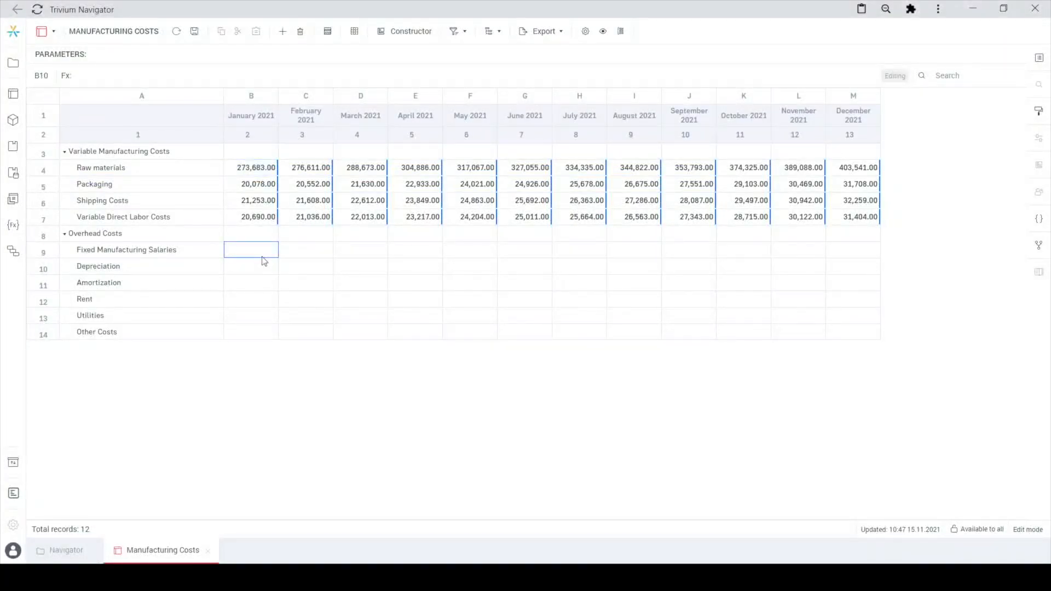
{"action": "key", "text": "ctrl+v"}
{"action": "left_click", "coordinate": [193, 32]}
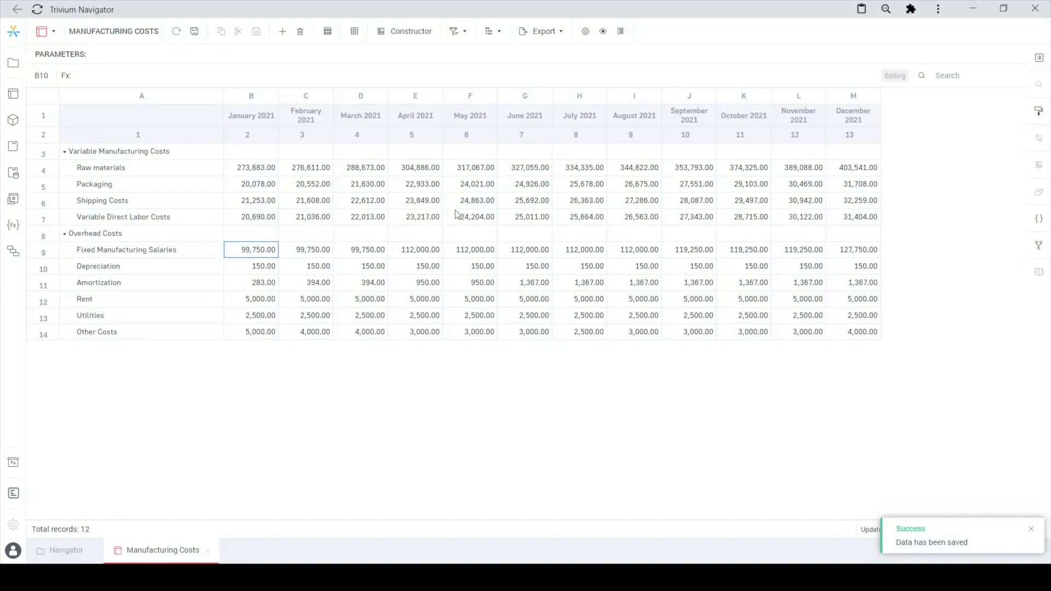
Examine the monthly cells of the Variable Manufacturing Costs and Overhead Costs group rows against their detail rows
{"action": "left_click_drag", "start_coordinate": [123, 152], "coordinate": [533, 153]}
{"action": "left_click", "coordinate": [533, 153]}
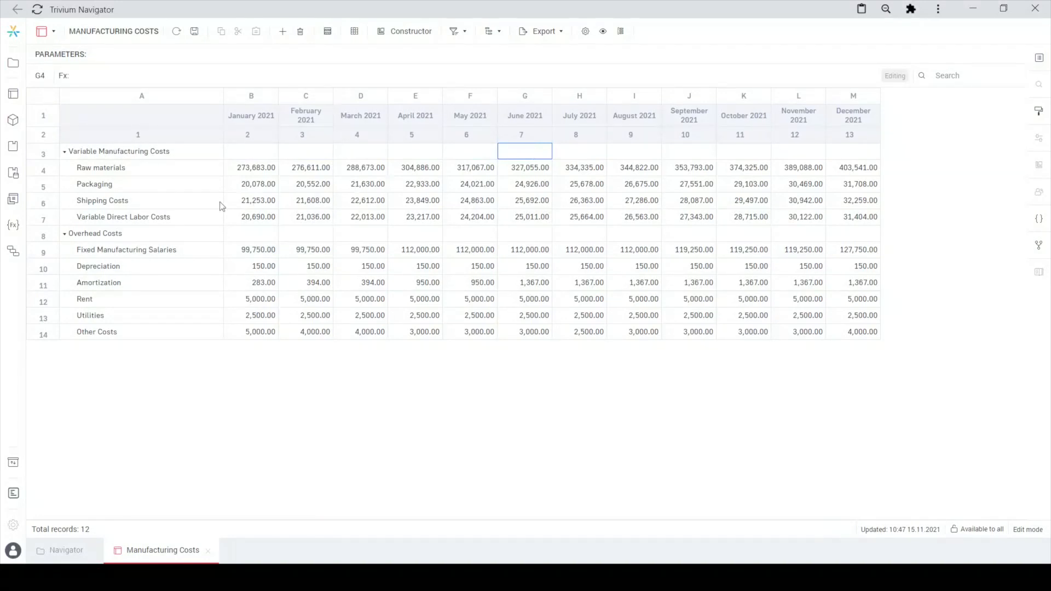
{"action": "left_click_drag", "start_coordinate": [253, 168], "coordinate": [732, 208]}
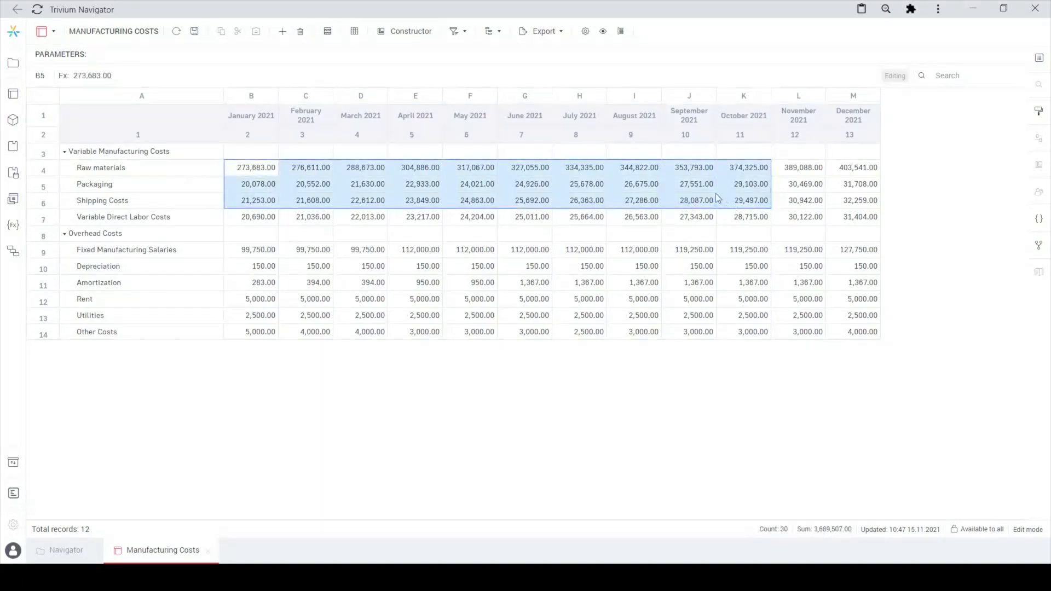
{"action": "left_click", "coordinate": [715, 198]}
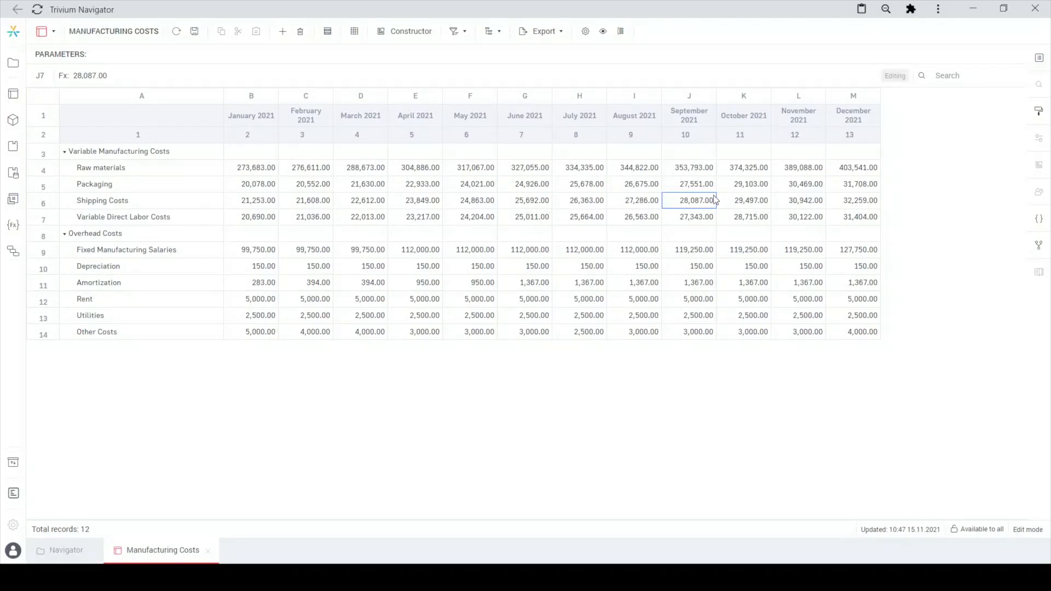
{"action": "left_click_drag", "start_coordinate": [272, 157], "coordinate": [561, 158]}
{"action": "left_click_drag", "start_coordinate": [286, 237], "coordinate": [579, 238]}
{"action": "left_click", "coordinate": [580, 237]}
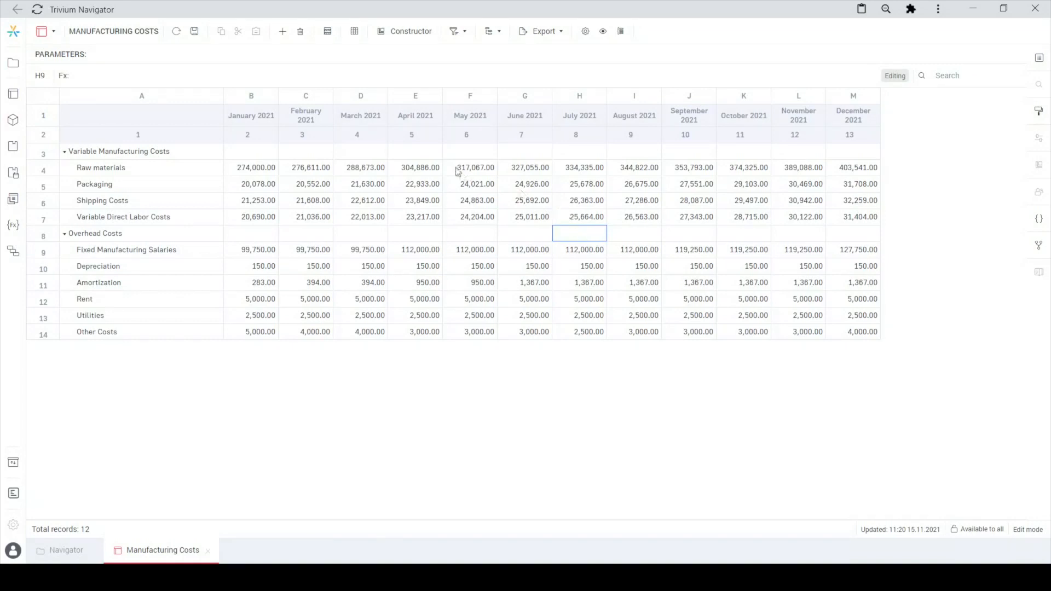
Set the Manufacturing Costs indicator's aggregation by rows to Sum, apply and save the report, and check both group rows
{"action": "left_click", "coordinate": [391, 31]}
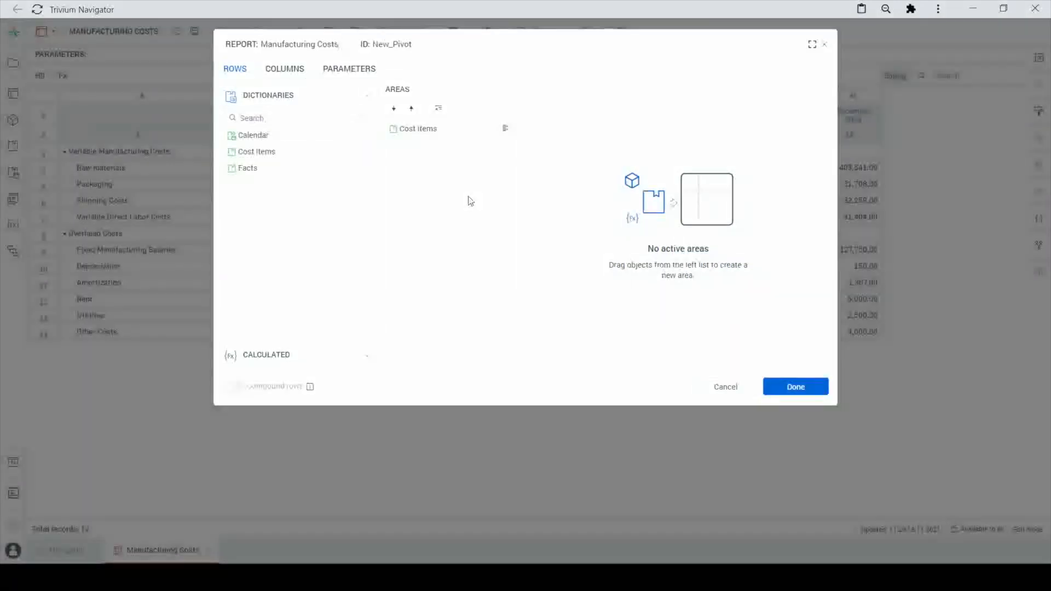
{"action": "left_click", "coordinate": [299, 69]}
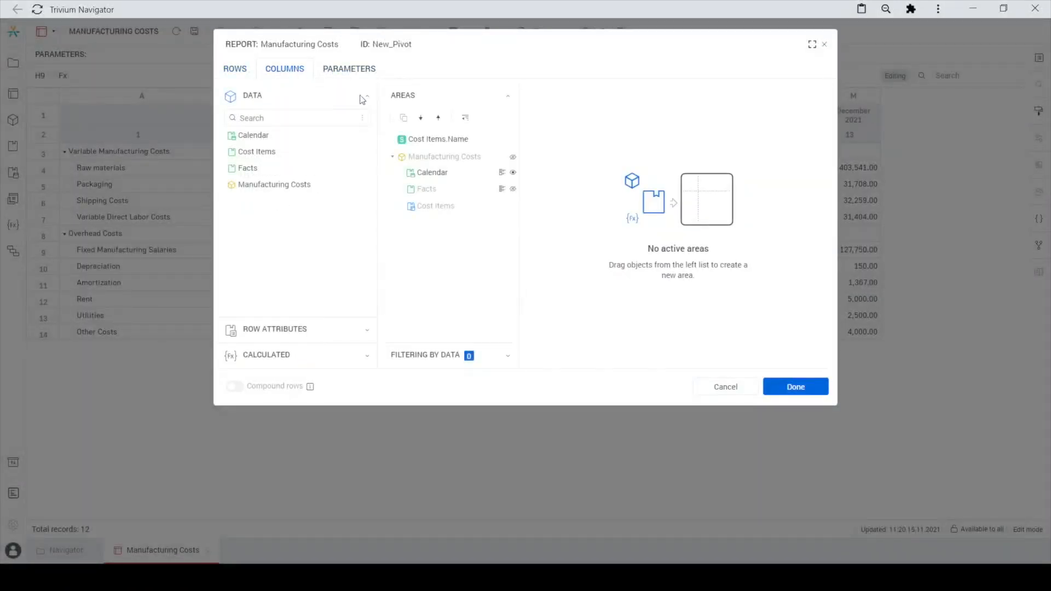
{"action": "left_click", "coordinate": [428, 159]}
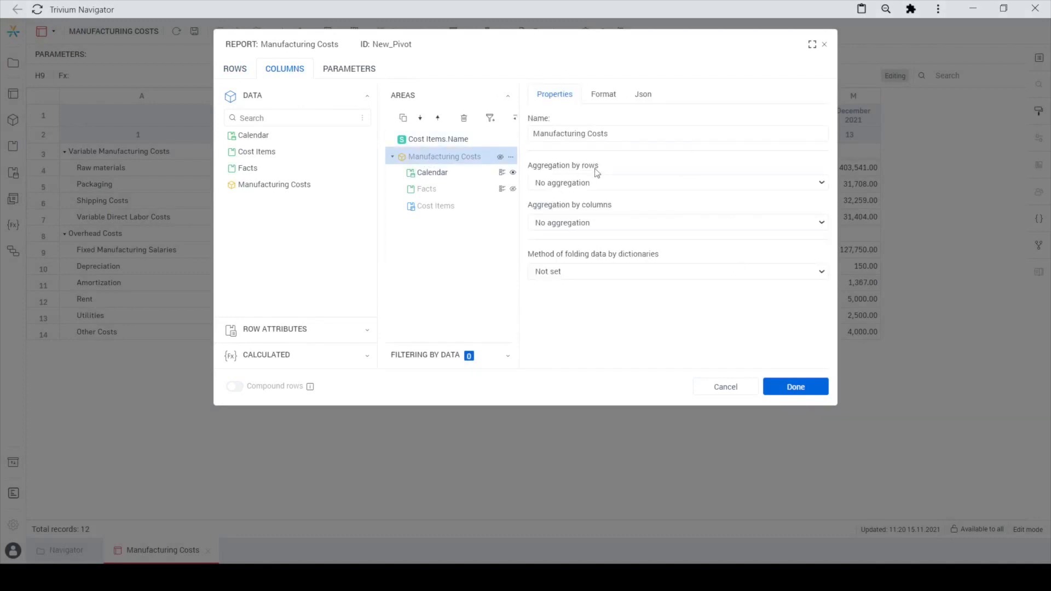
{"action": "left_click", "coordinate": [570, 187]}
{"action": "left_click", "coordinate": [554, 210]}
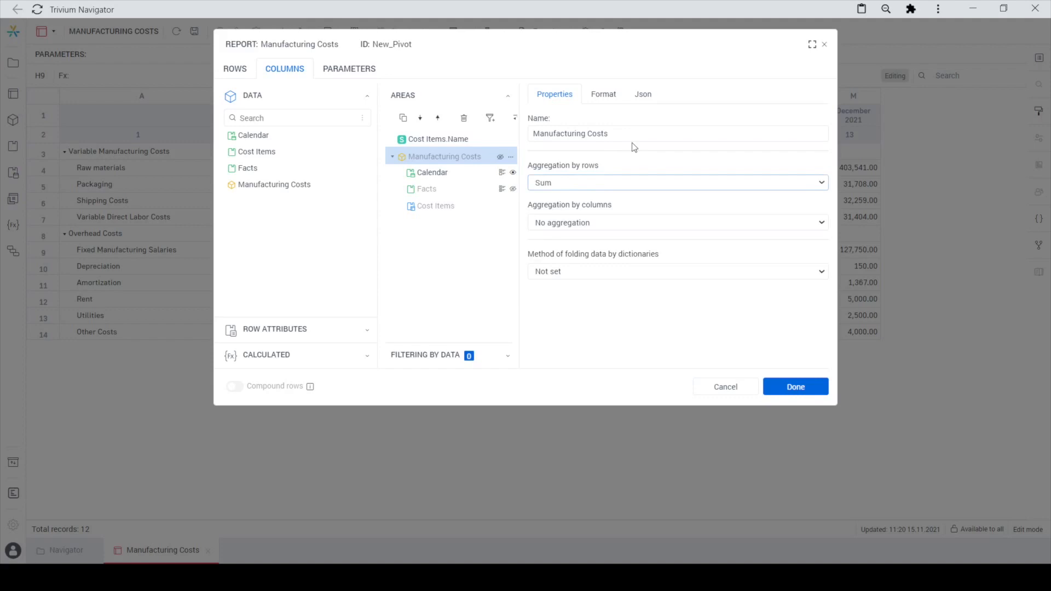
{"action": "left_click", "coordinate": [788, 388]}
{"action": "left_click", "coordinate": [196, 32]}
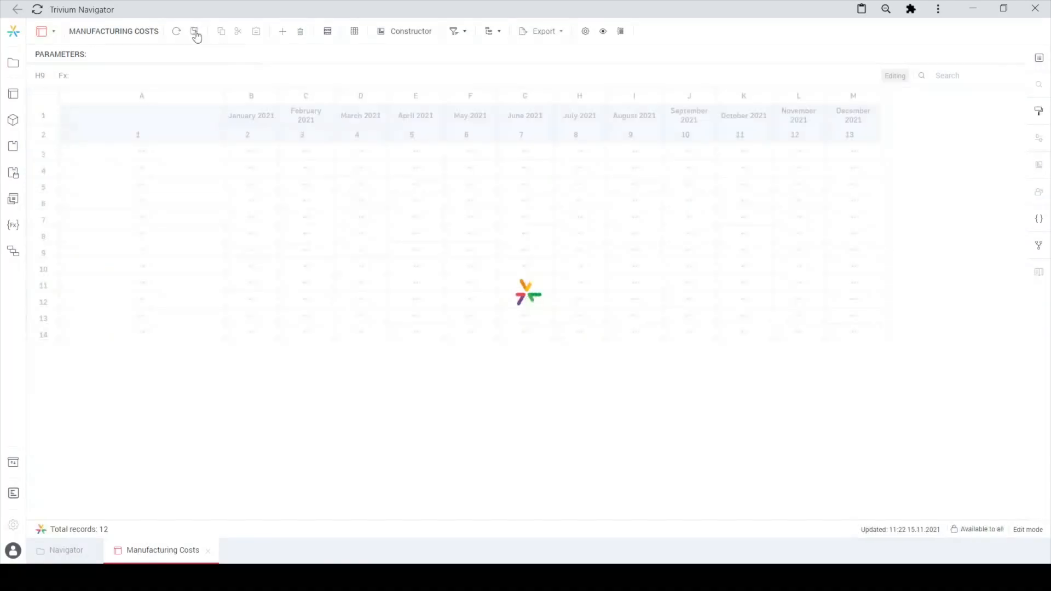
{"action": "left_click_drag", "start_coordinate": [255, 152], "coordinate": [419, 163]}
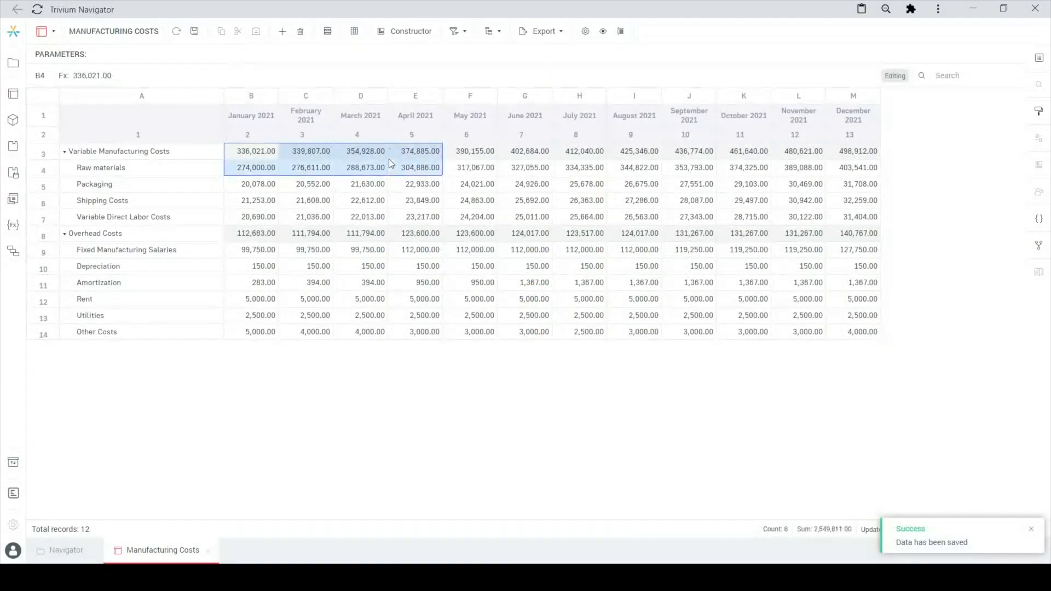
{"action": "left_click_drag", "start_coordinate": [266, 235], "coordinate": [382, 232]}
{"action": "left_click", "coordinate": [380, 233]}
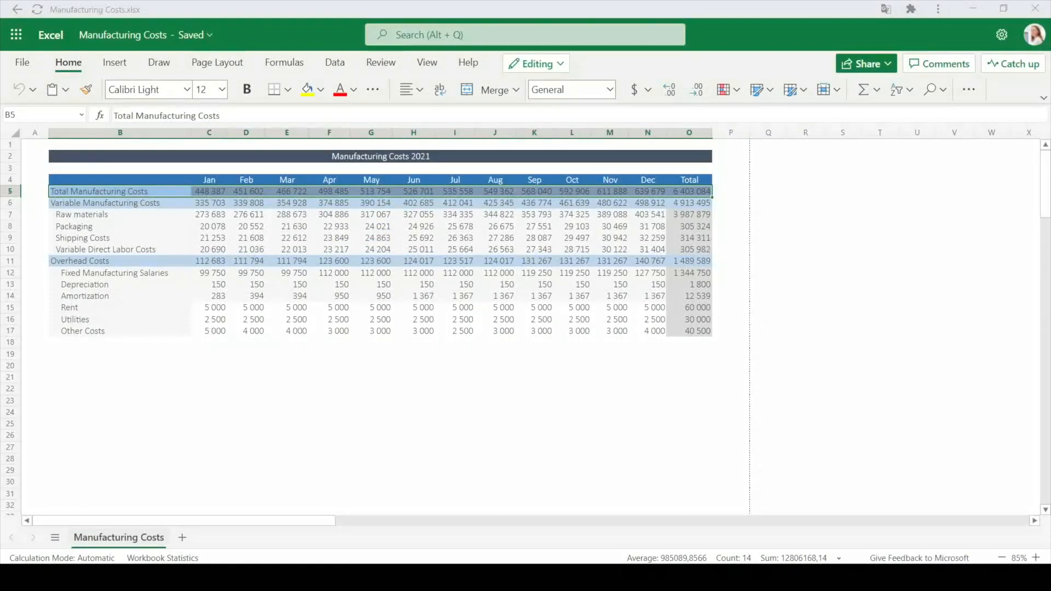
Add a virtual element named Total Manufacturing Costs at the beginning of the report's Cost Items rows, grouping the child elements
{"action": "left_click", "coordinate": [112, 191]}
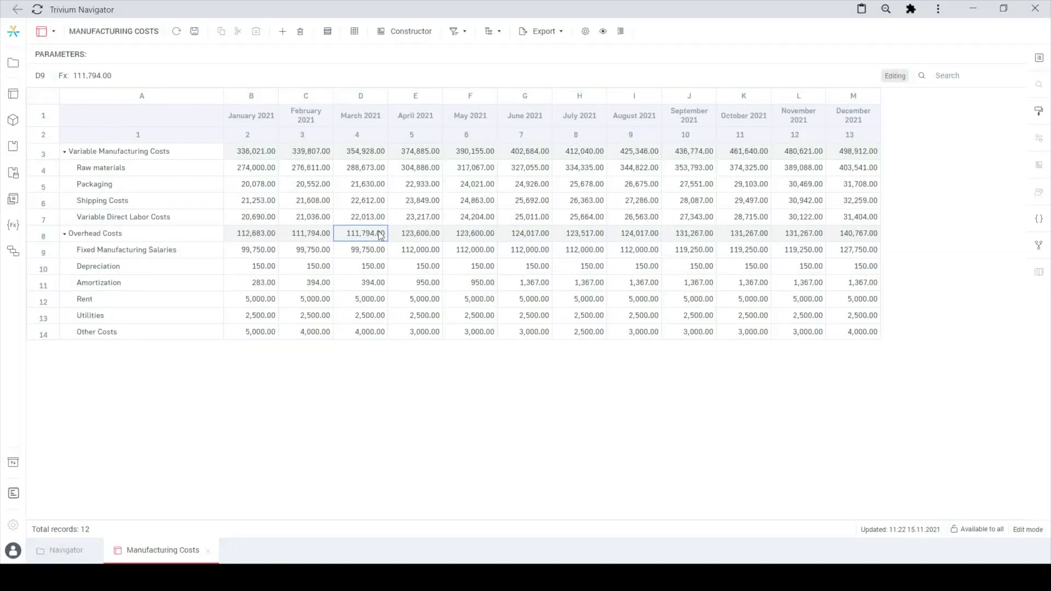
{"action": "left_click", "coordinate": [405, 31]}
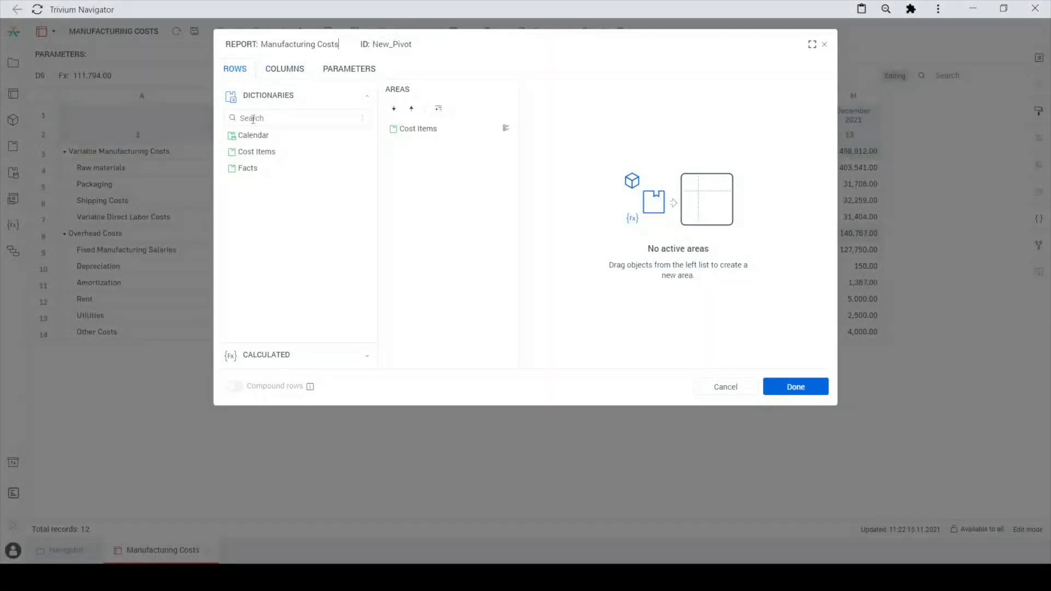
{"action": "left_click", "coordinate": [273, 357]}
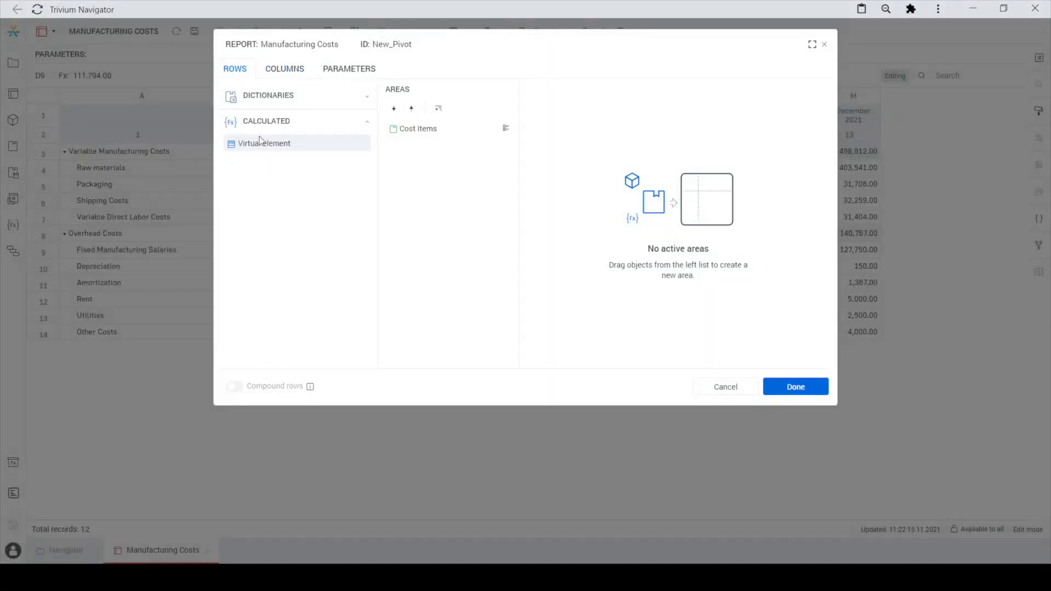
{"action": "left_click_drag", "start_coordinate": [255, 147], "coordinate": [400, 135]}
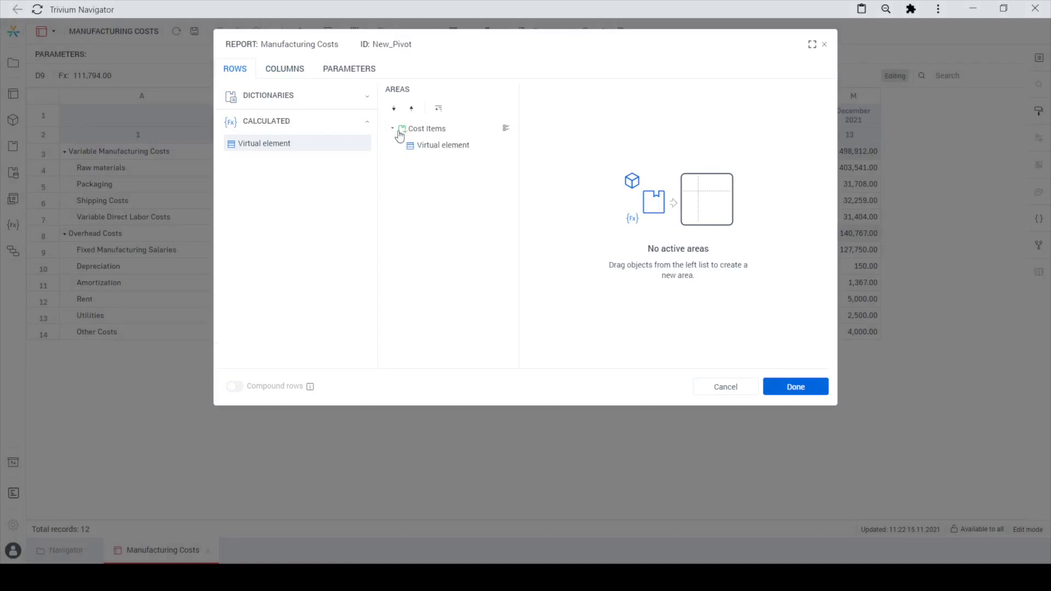
{"action": "left_click", "coordinate": [434, 150]}
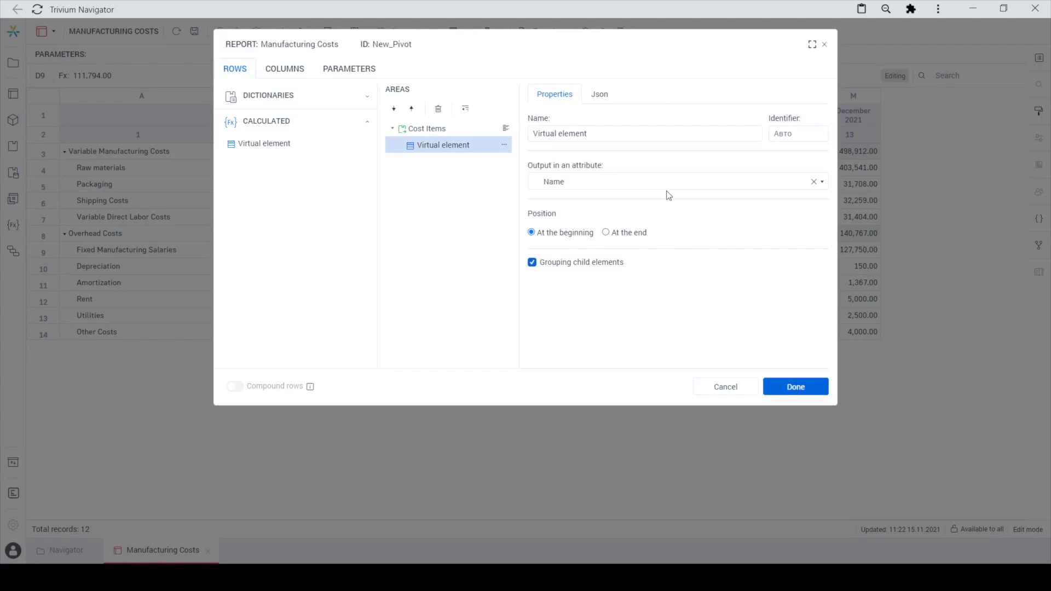
{"action": "left_click_drag", "start_coordinate": [596, 133], "coordinate": [521, 130]}
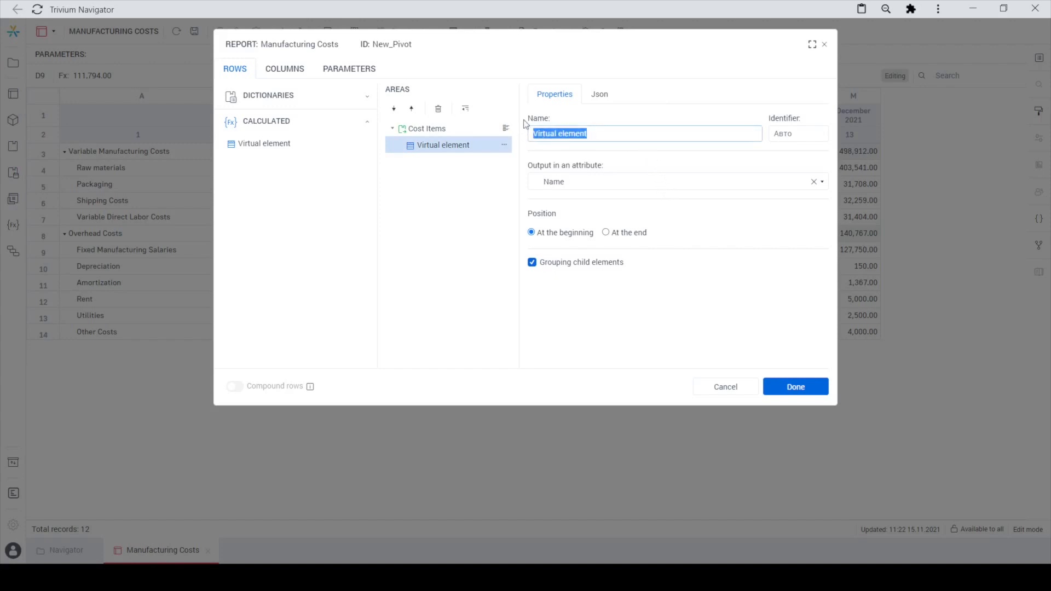
{"action": "type", "text": "Total Manufactu"}
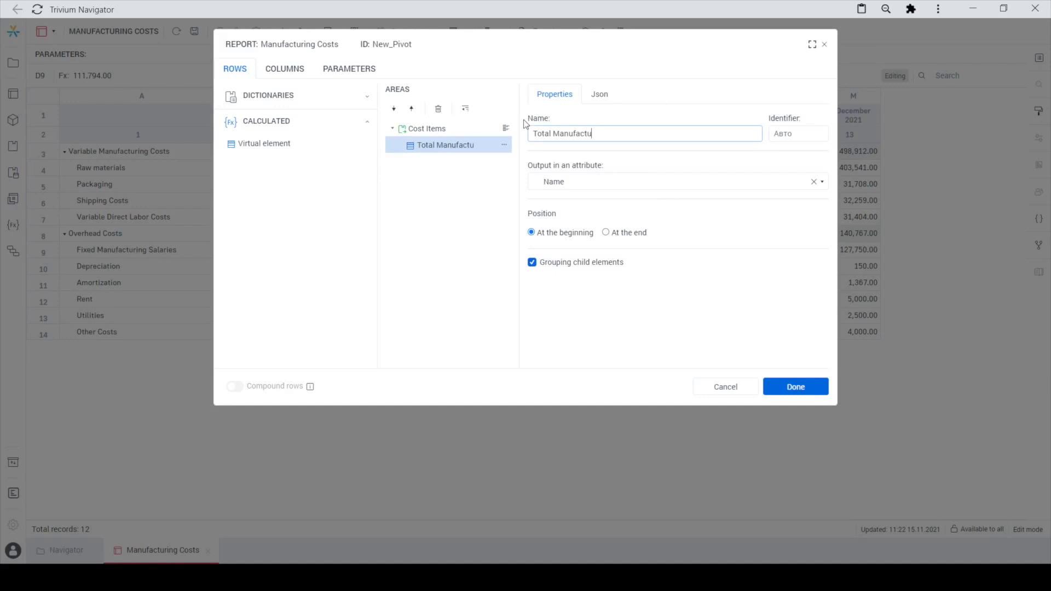
{"action": "type", "text": "ring Costs"}
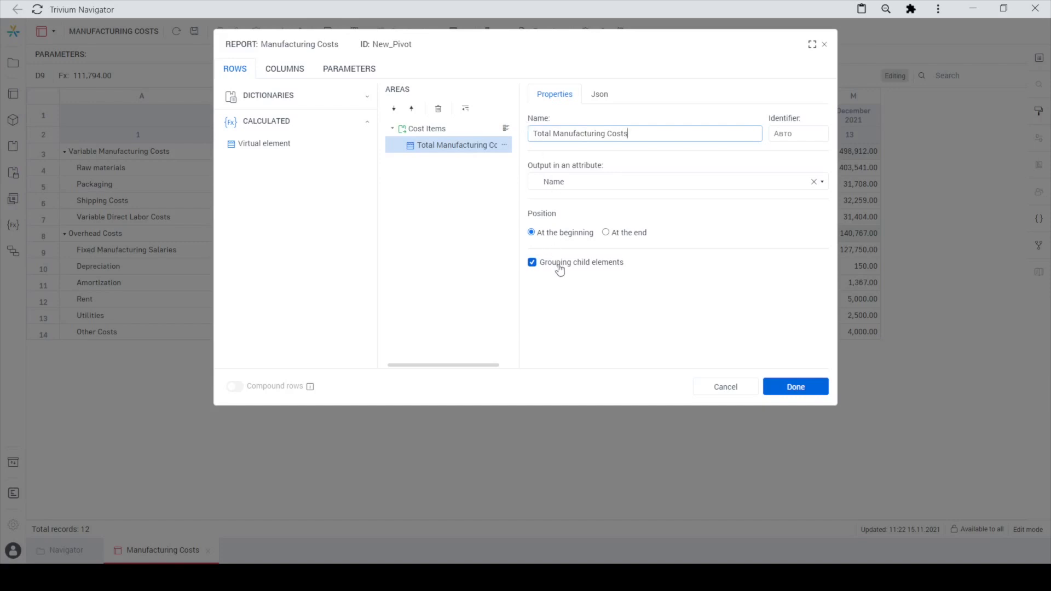
{"action": "left_click", "coordinate": [585, 267]}
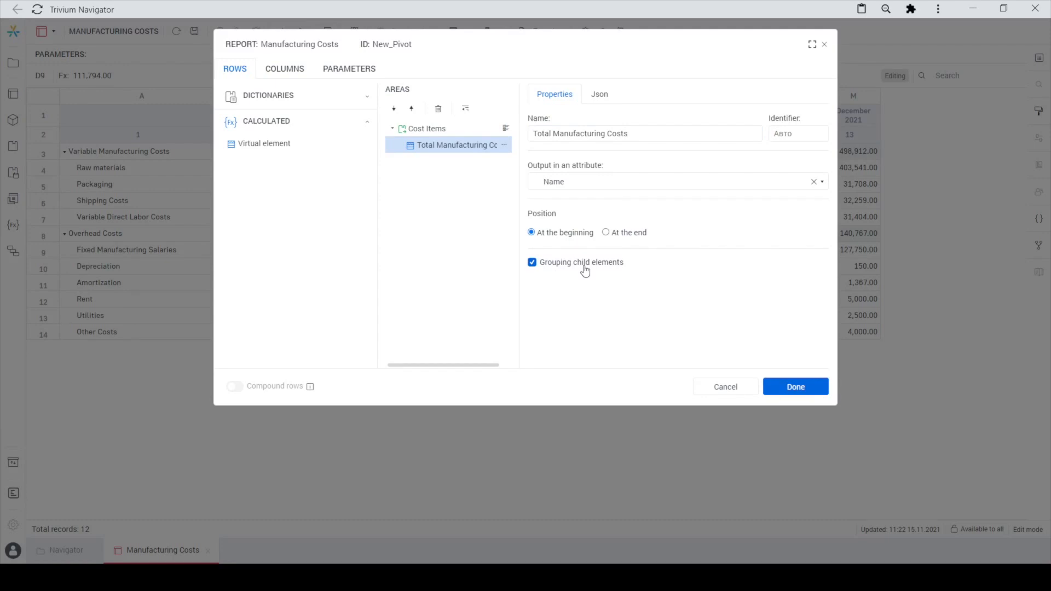
Apply the row change with aggregation by rows kept at Sum, and expand all rows to check the Total Manufacturing Costs values
{"action": "left_click", "coordinate": [294, 73]}
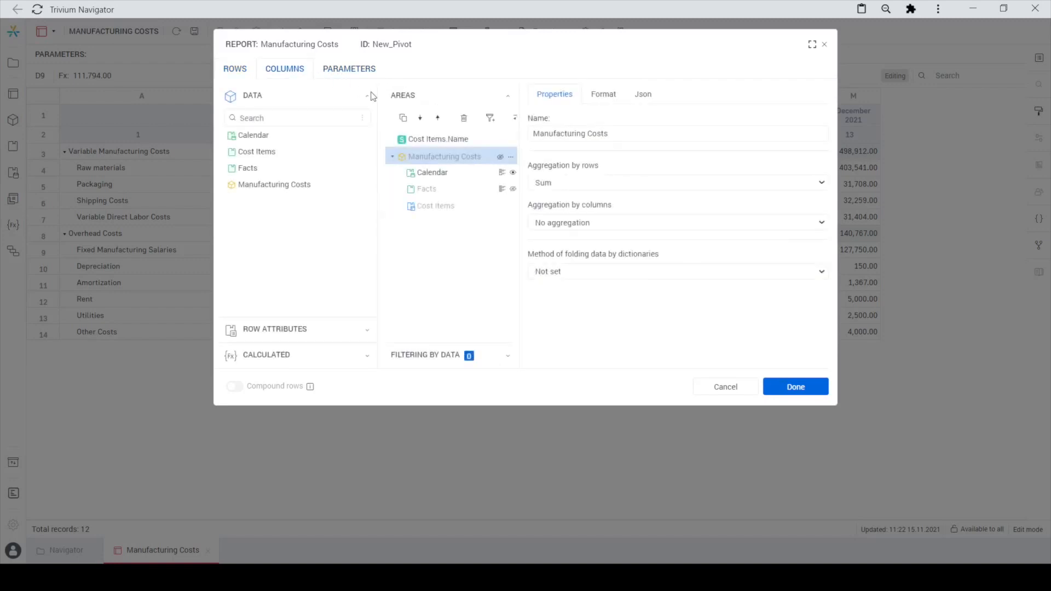
{"action": "left_click", "coordinate": [447, 159]}
{"action": "left_click", "coordinate": [788, 386]}
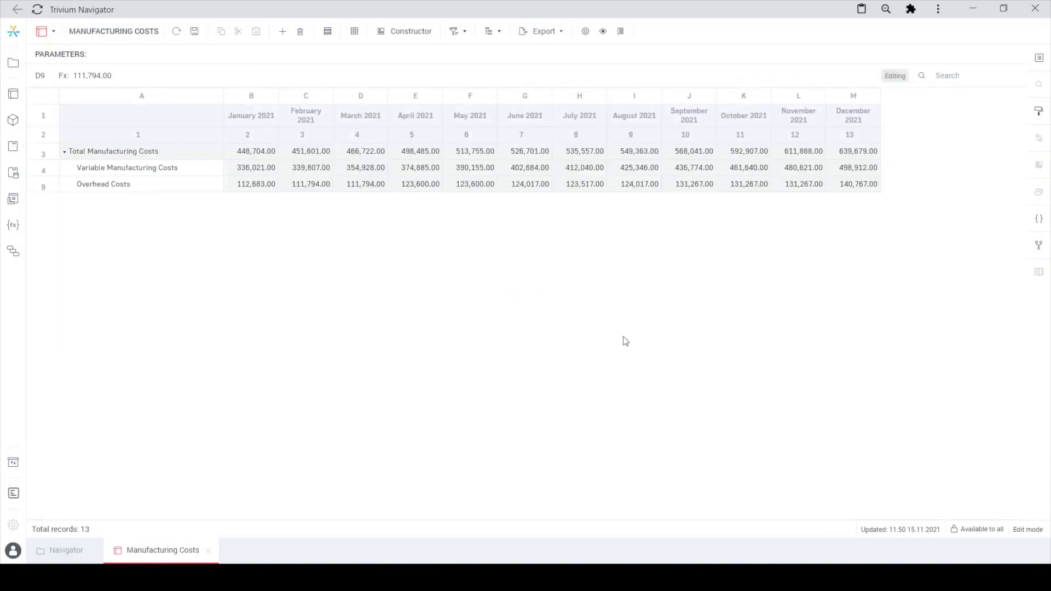
{"action": "left_click", "coordinate": [489, 31]}
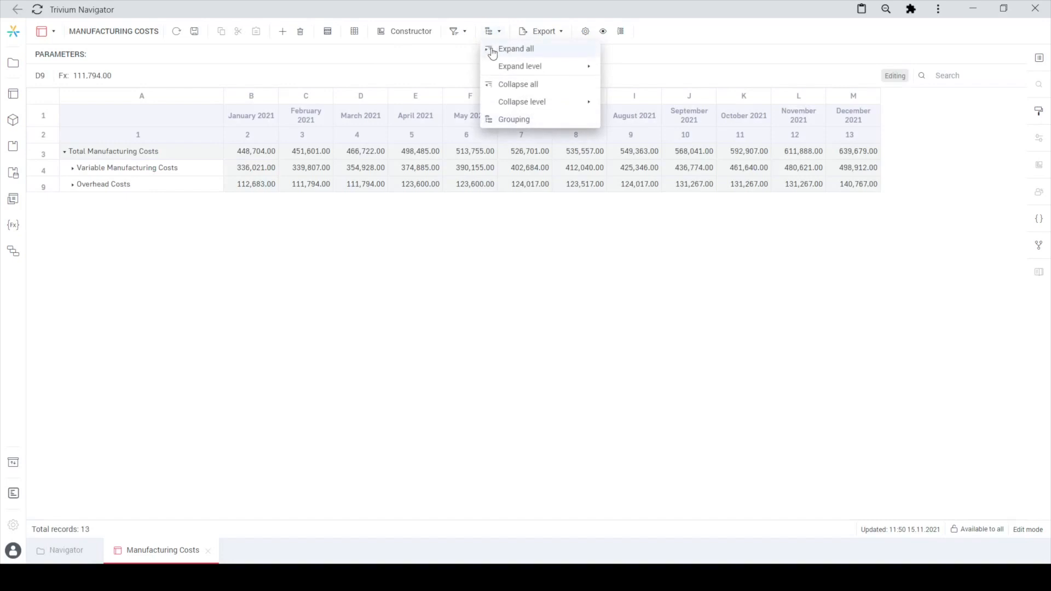
{"action": "left_click", "coordinate": [492, 50]}
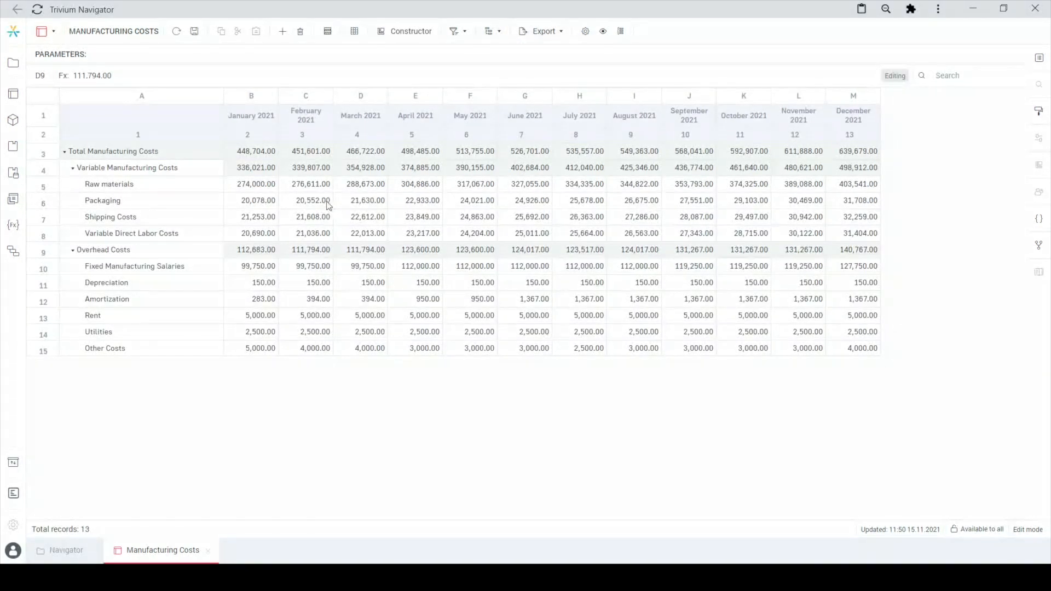
{"action": "left_click_drag", "start_coordinate": [257, 151], "coordinate": [499, 152]}
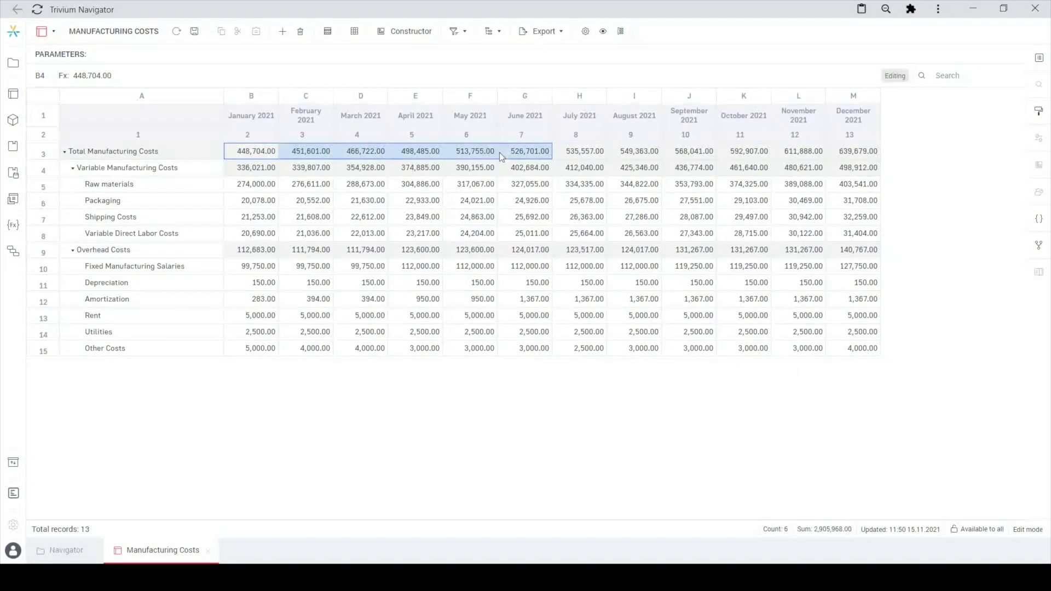
{"action": "left_click", "coordinate": [501, 153]}
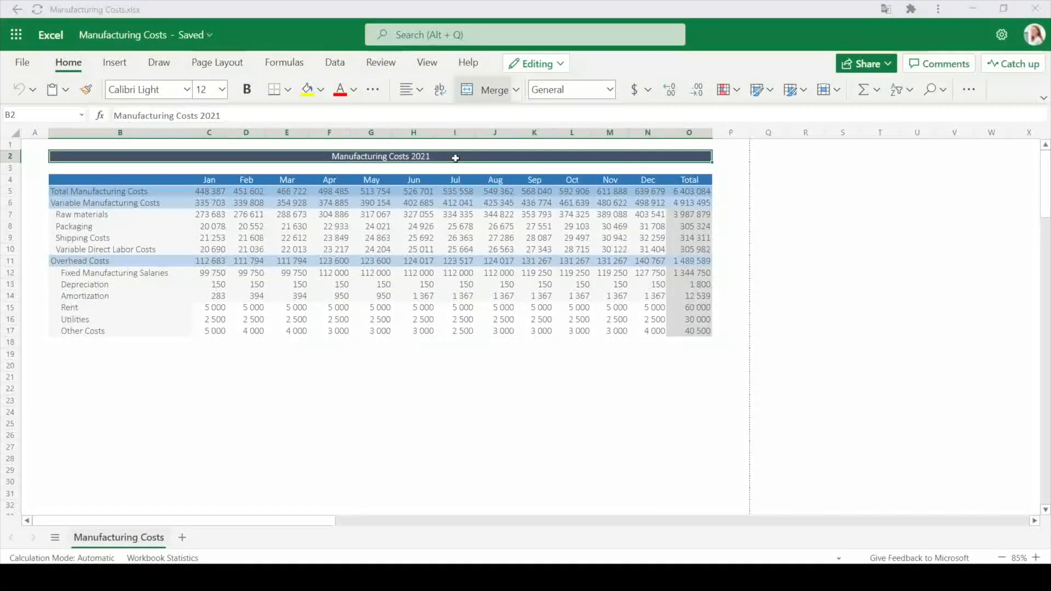
Review the Total column in the Excel table and include the 2021 year element in the report's Calendar columns
{"action": "left_click_drag", "start_coordinate": [699, 180], "coordinate": [686, 323]}
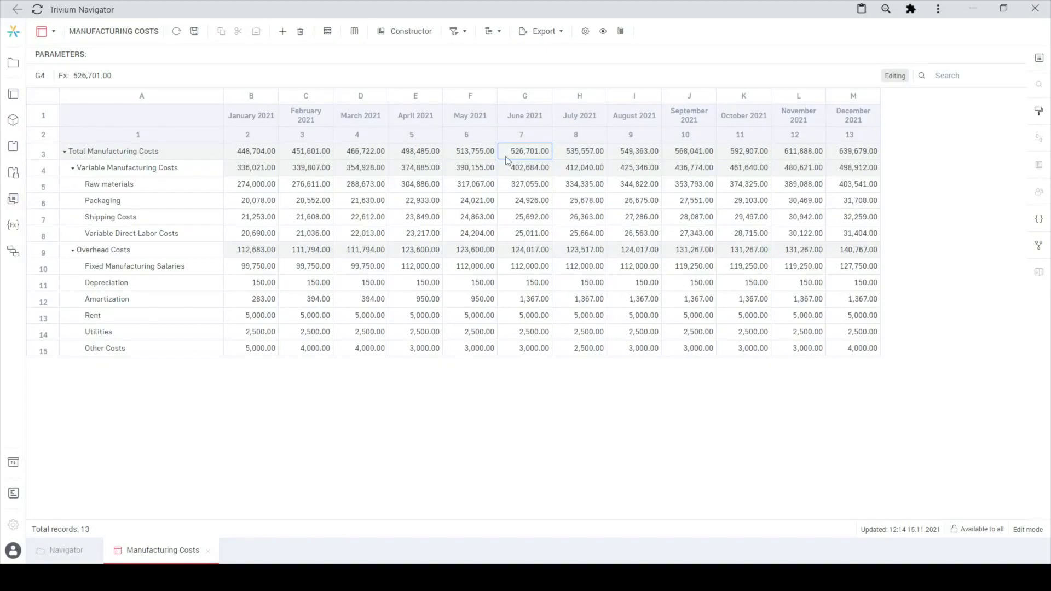
{"action": "left_click", "coordinate": [393, 35]}
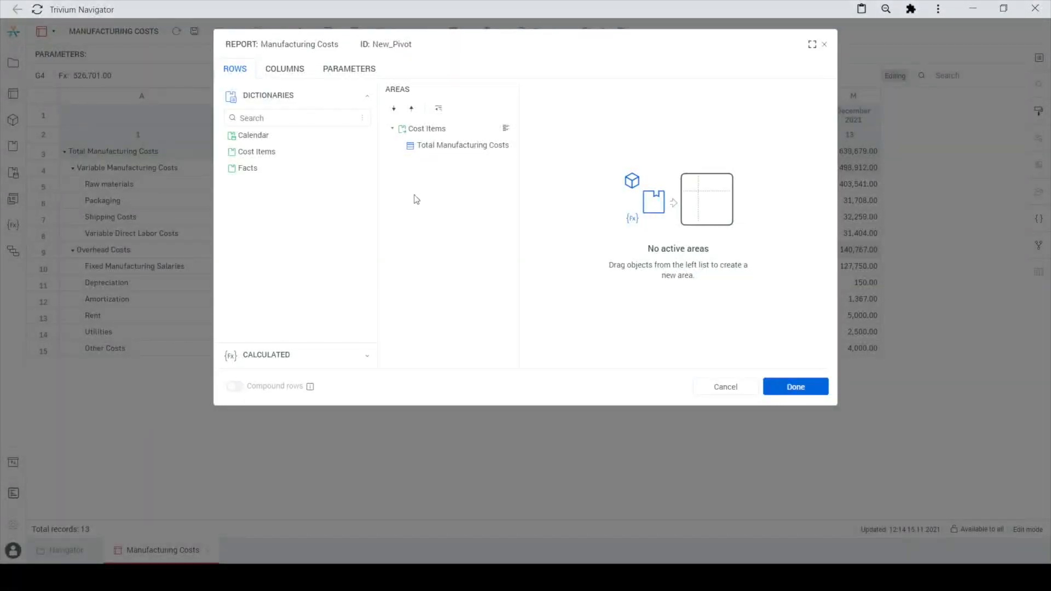
{"action": "left_click", "coordinate": [298, 68]}
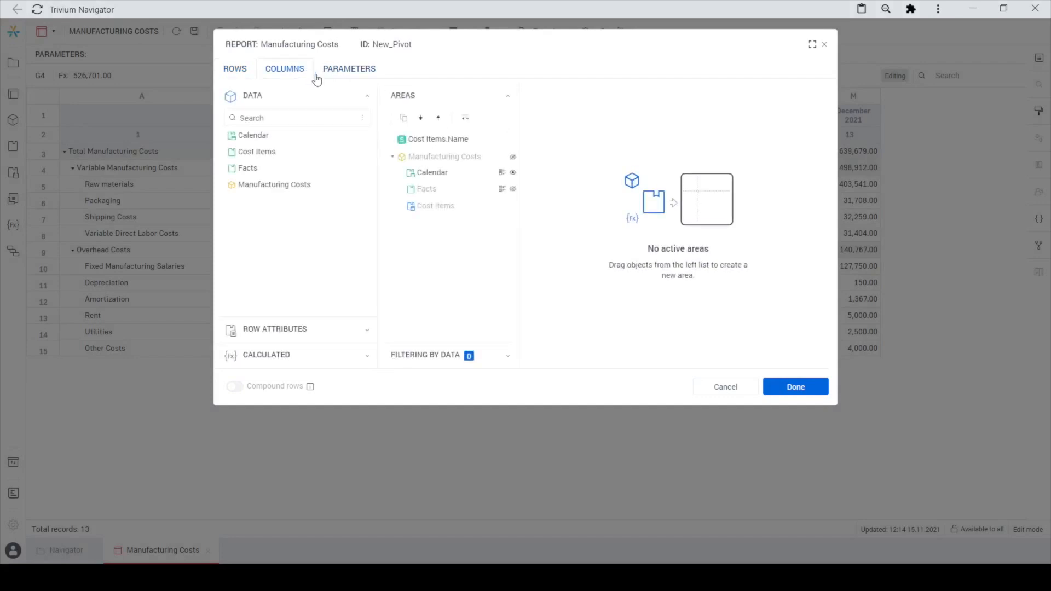
{"action": "left_click", "coordinate": [433, 172]}
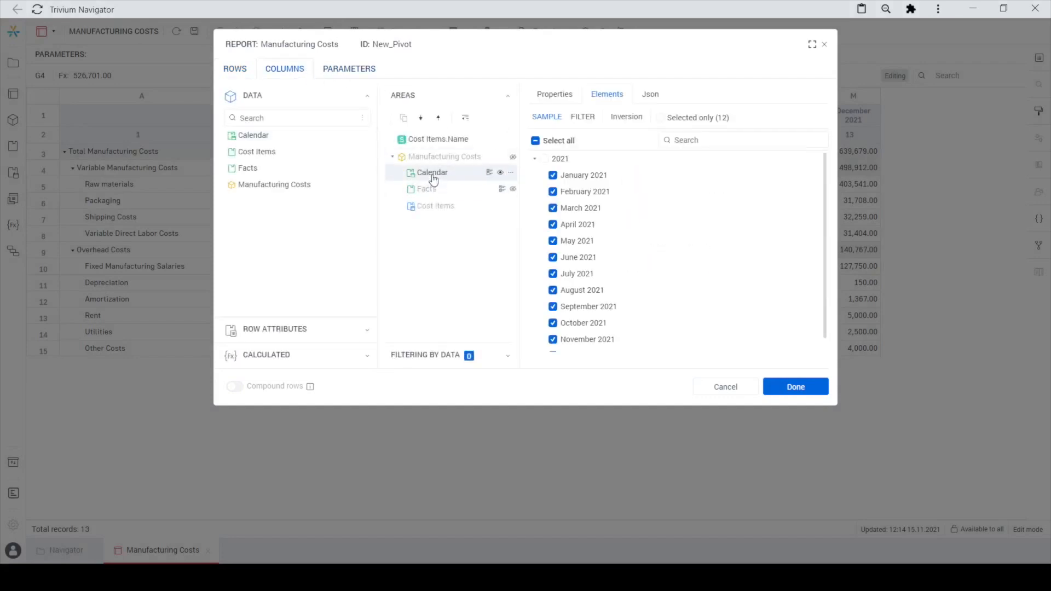
{"action": "left_click", "coordinate": [546, 159]}
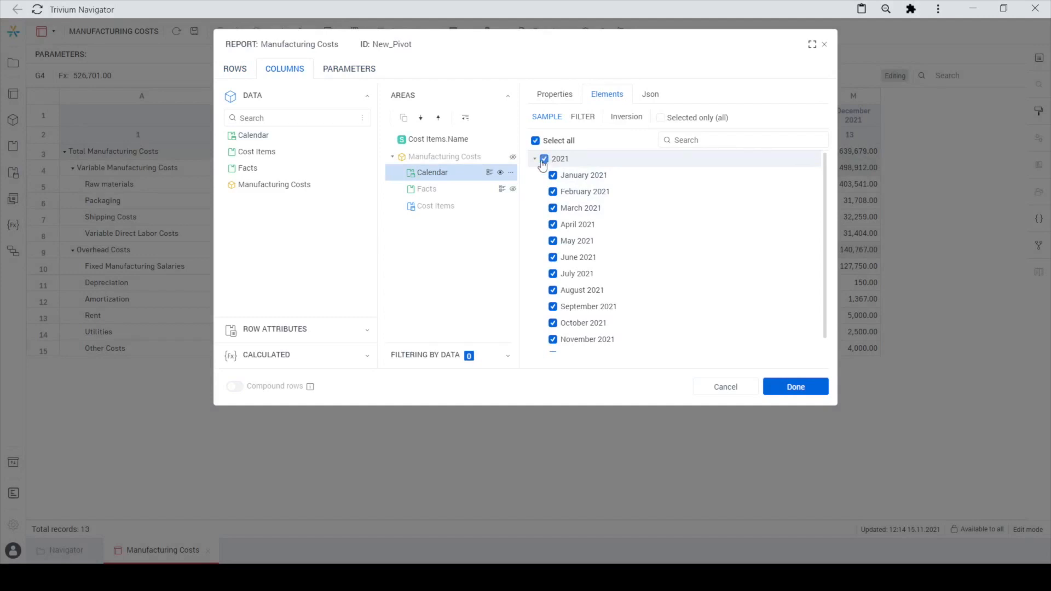
Set the Manufacturing Costs indicator's aggregation by columns to Sum, apply it, and check the 2021 column with all rows expanded
{"action": "left_click", "coordinate": [429, 158]}
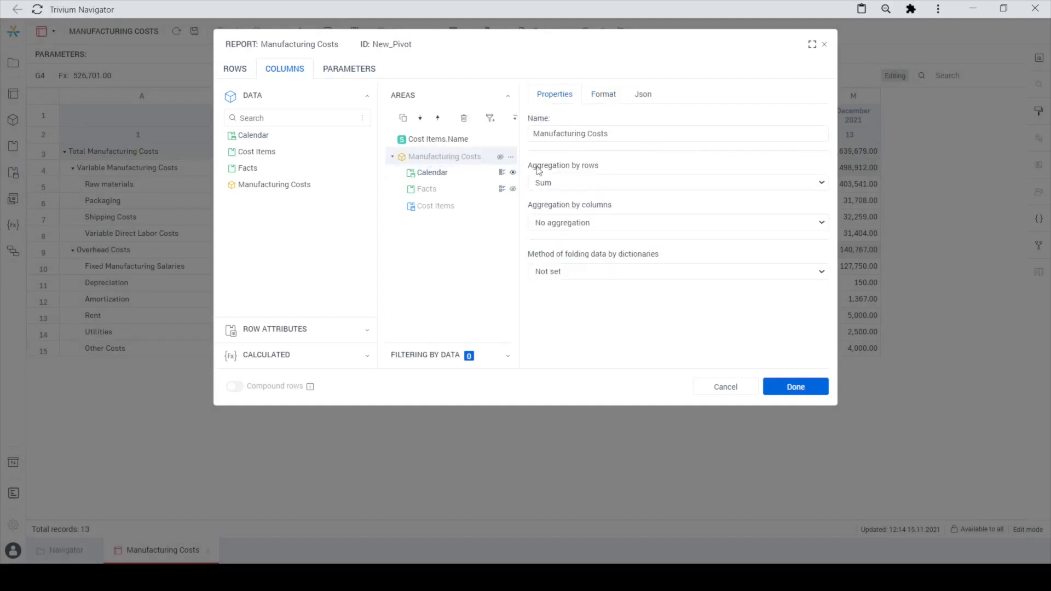
{"action": "left_click", "coordinate": [547, 254]}
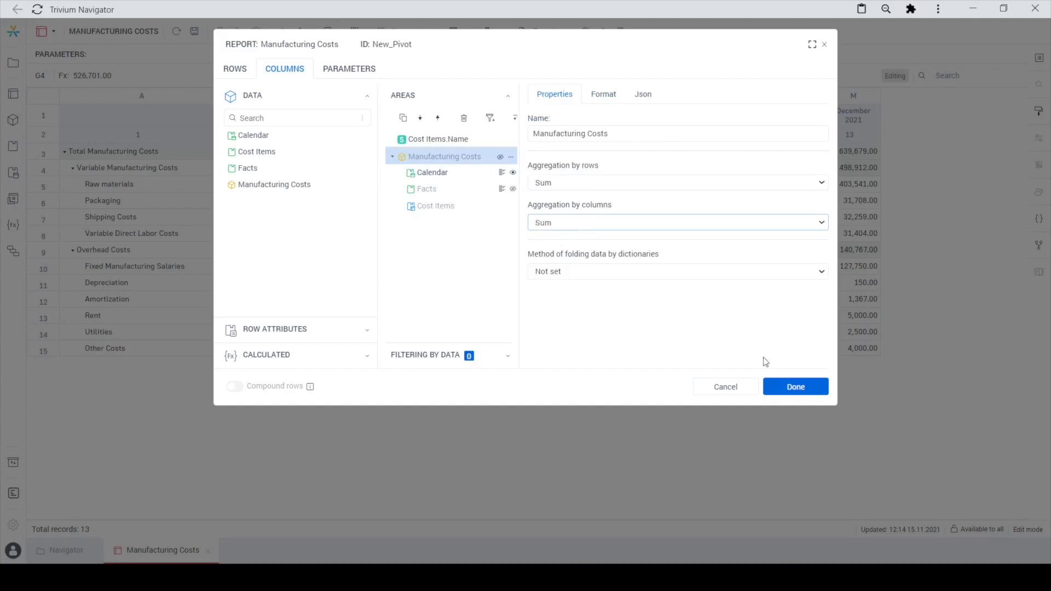
{"action": "left_click", "coordinate": [776, 387]}
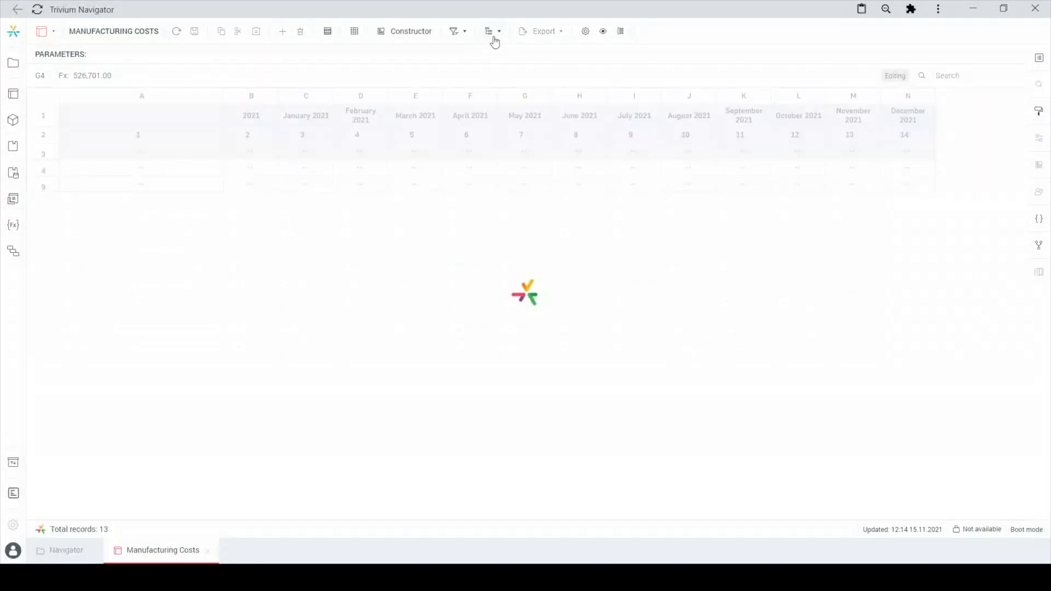
{"action": "left_click", "coordinate": [494, 41]}
{"action": "left_click", "coordinate": [494, 49]}
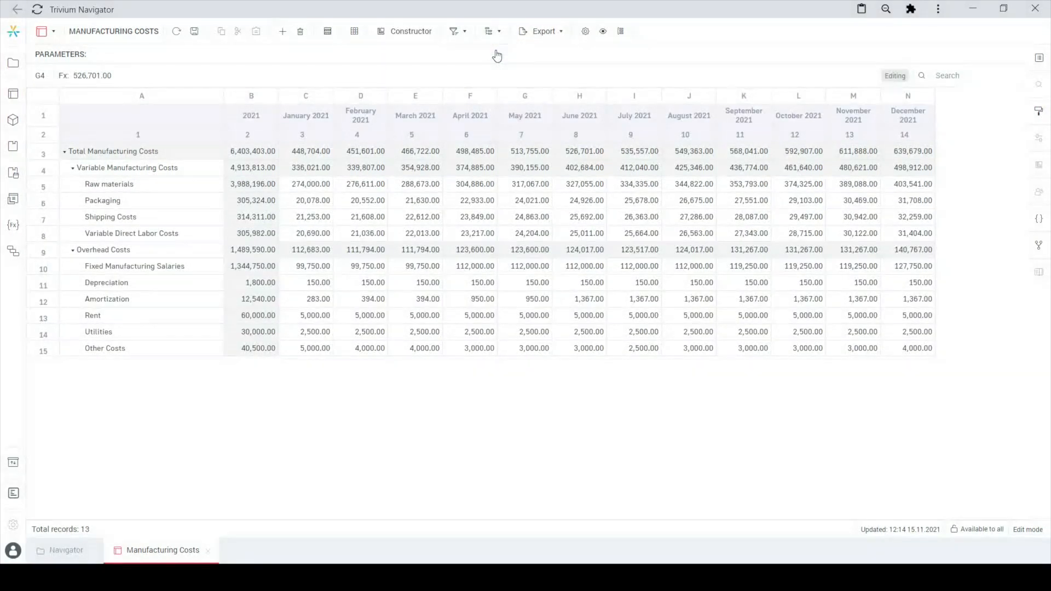
{"action": "left_click_drag", "start_coordinate": [236, 155], "coordinate": [239, 375]}
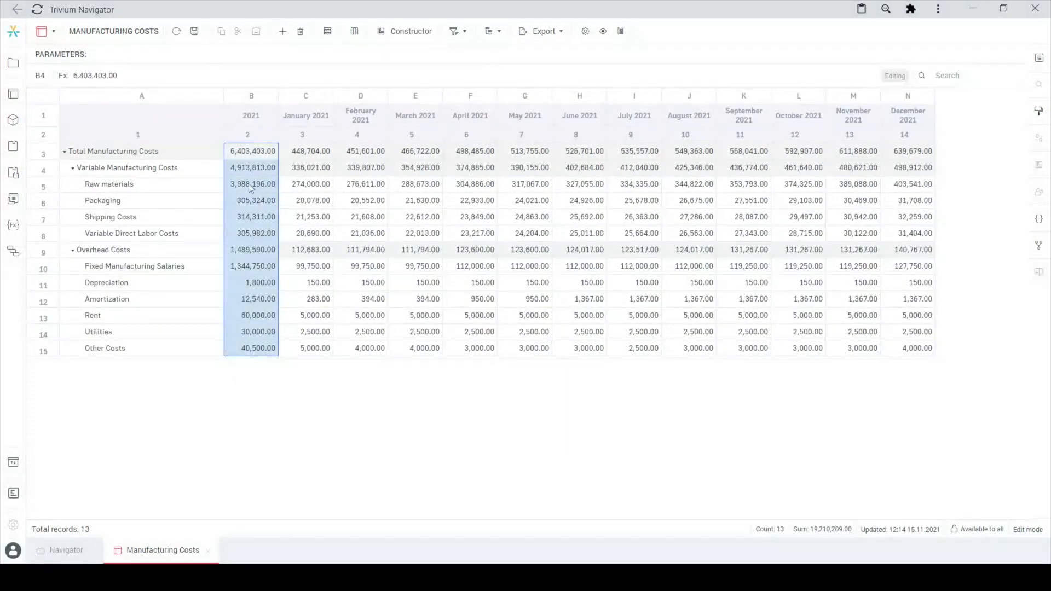
{"action": "left_click", "coordinate": [249, 152]}
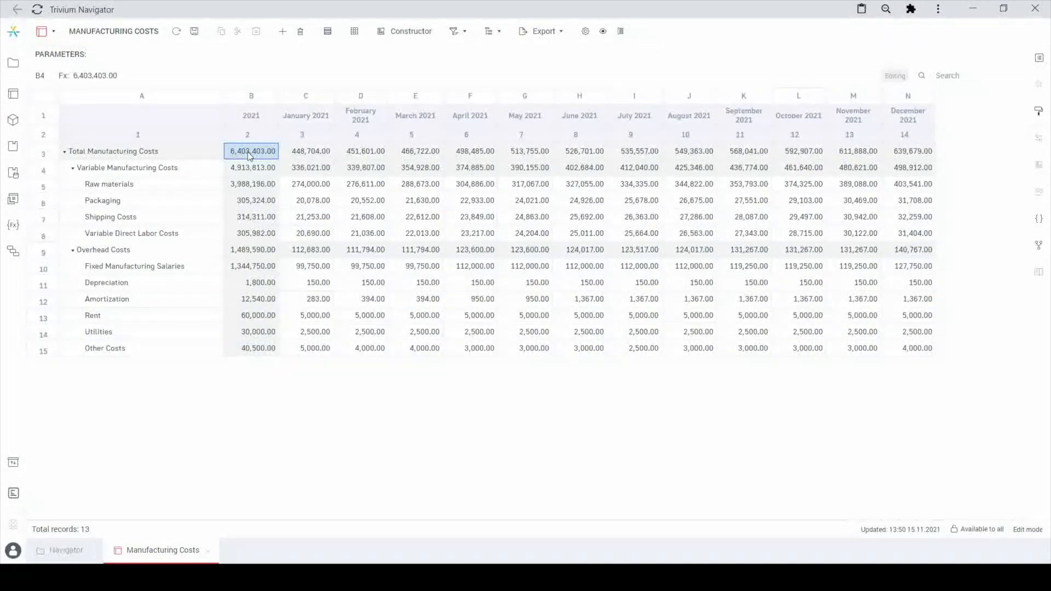
Exclude the 2021 year element from the report's Calendar columns, leaving only the twelve months selected
{"action": "left_click", "coordinate": [415, 31]}
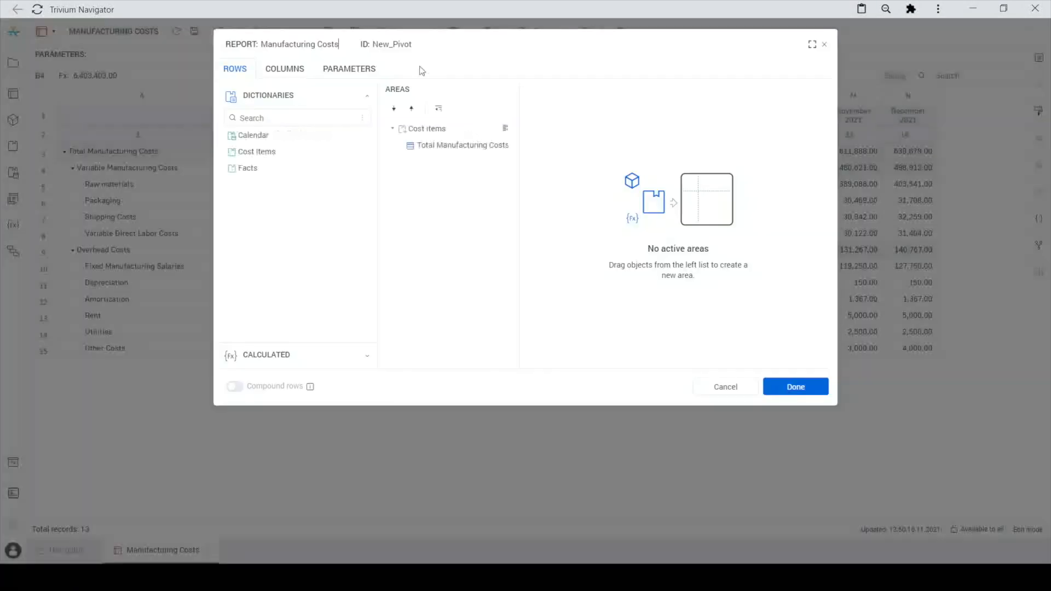
{"action": "left_click", "coordinate": [288, 66]}
{"action": "left_click", "coordinate": [433, 173]}
{"action": "left_click", "coordinate": [543, 160]}
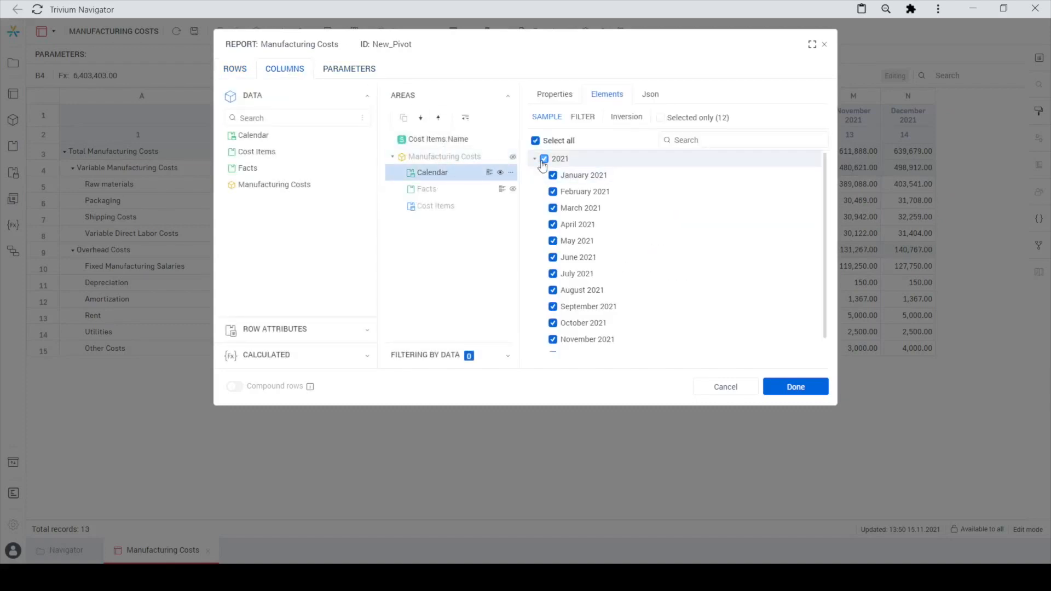
Add a virtual indicator named Total after the Manufacturing Costs indicator in the report's columns
{"action": "left_click", "coordinate": [290, 358]}
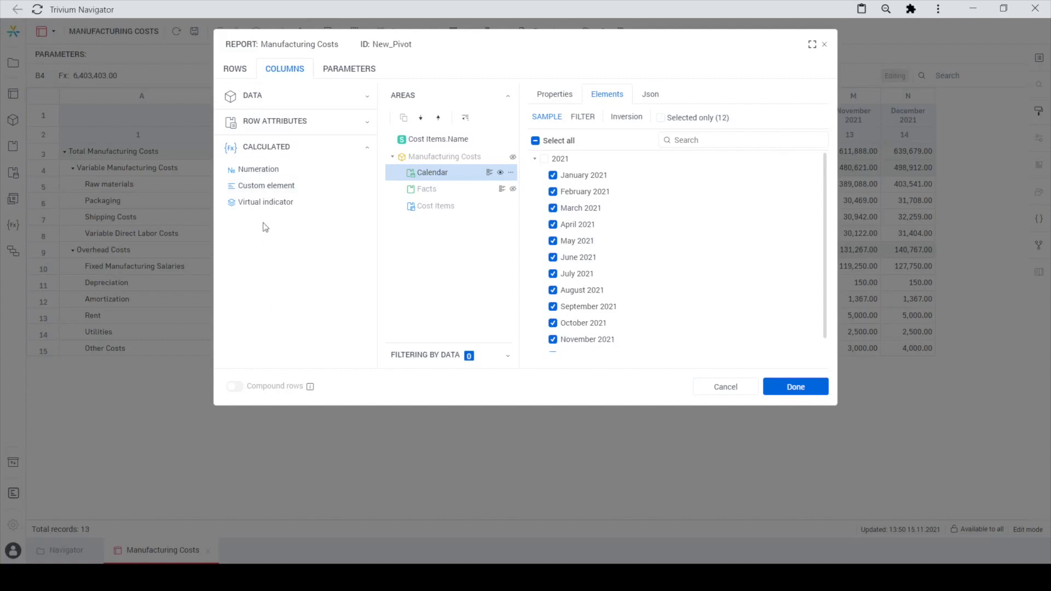
{"action": "left_click_drag", "start_coordinate": [267, 206], "coordinate": [430, 234]}
{"action": "left_click", "coordinate": [433, 225]}
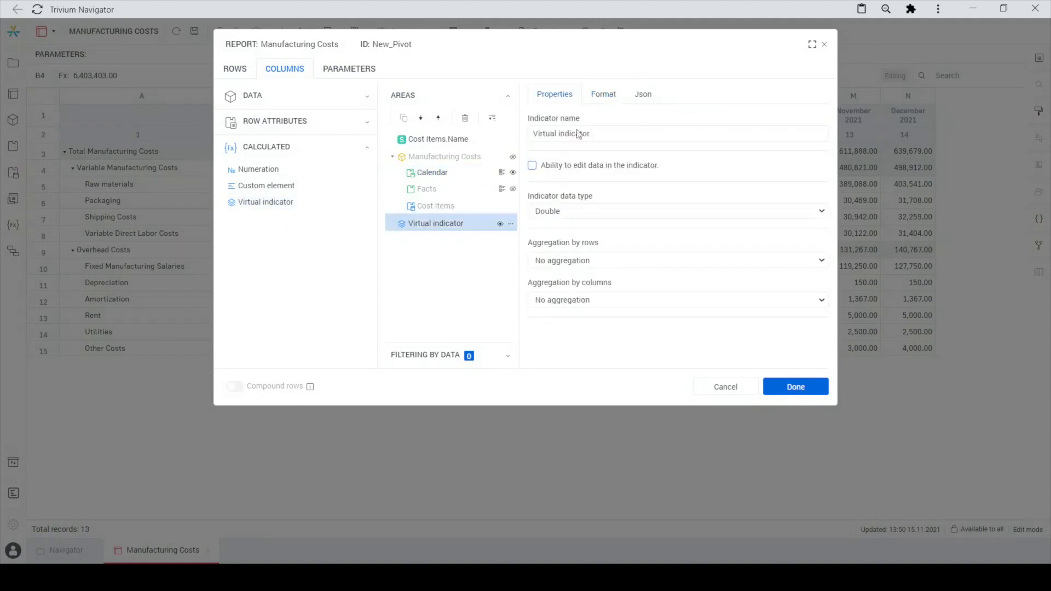
{"action": "left_click_drag", "start_coordinate": [619, 140], "coordinate": [530, 138]}
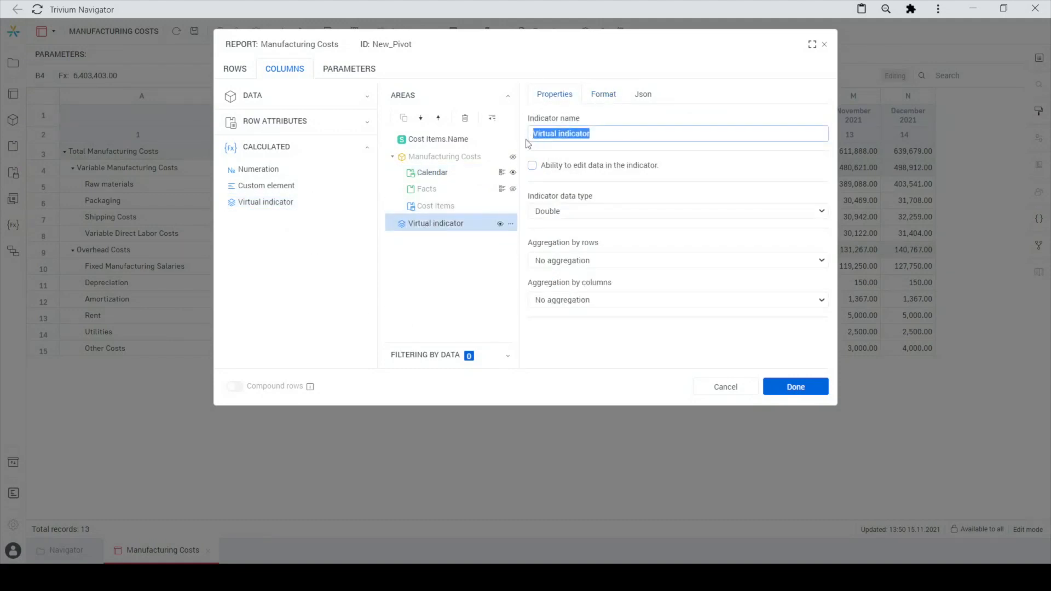
{"action": "type", "text": "Total"}
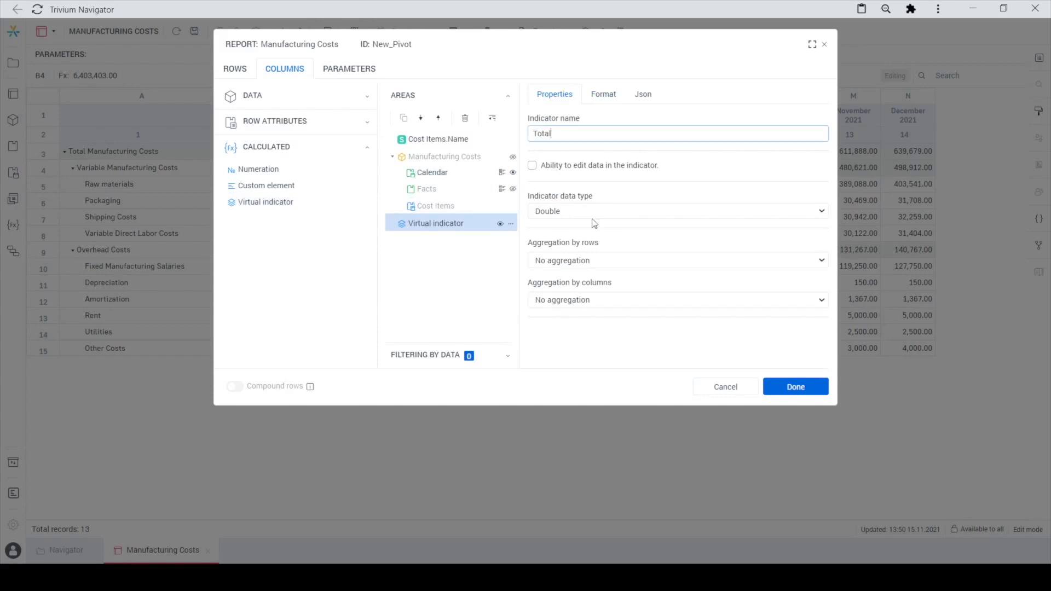
Apply the column changes, expand all rows and select the Total column's cell in the Total Manufacturing Costs row
{"action": "left_click", "coordinate": [794, 389]}
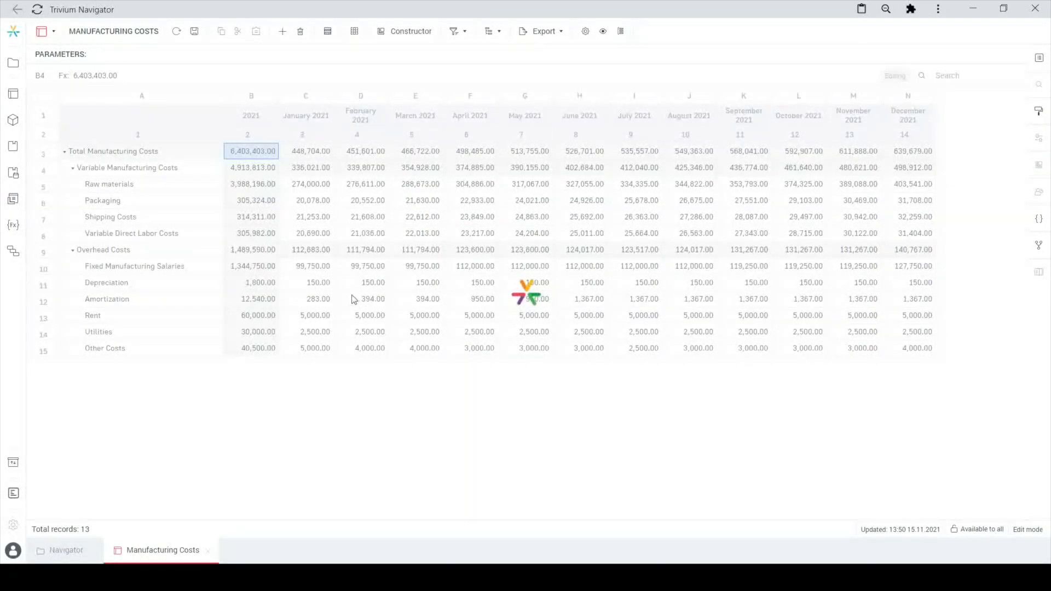
{"action": "left_click", "coordinate": [492, 31]}
{"action": "left_click", "coordinate": [498, 48]}
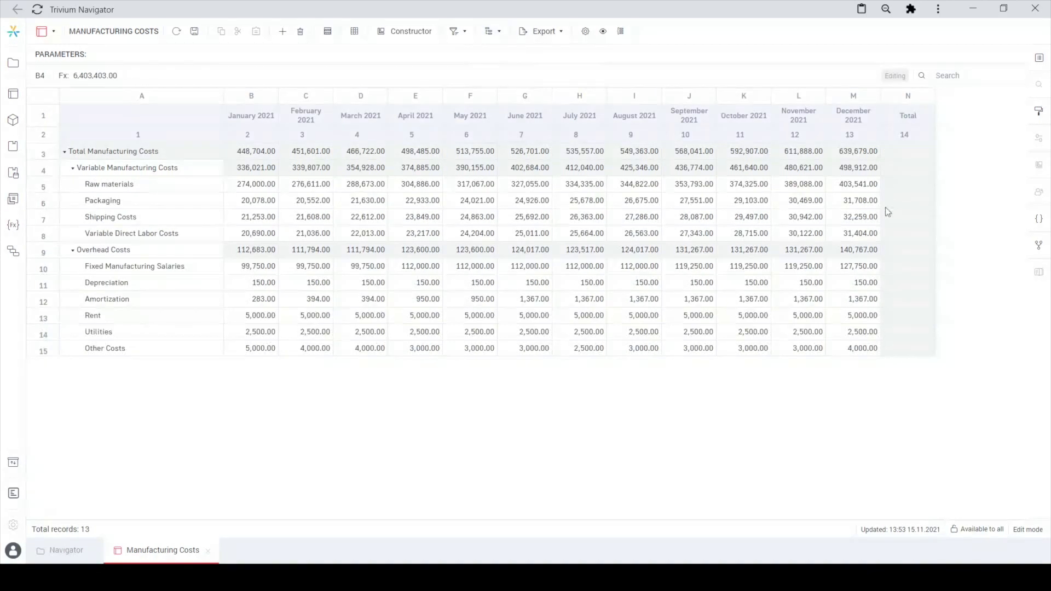
{"action": "left_click", "coordinate": [905, 157]}
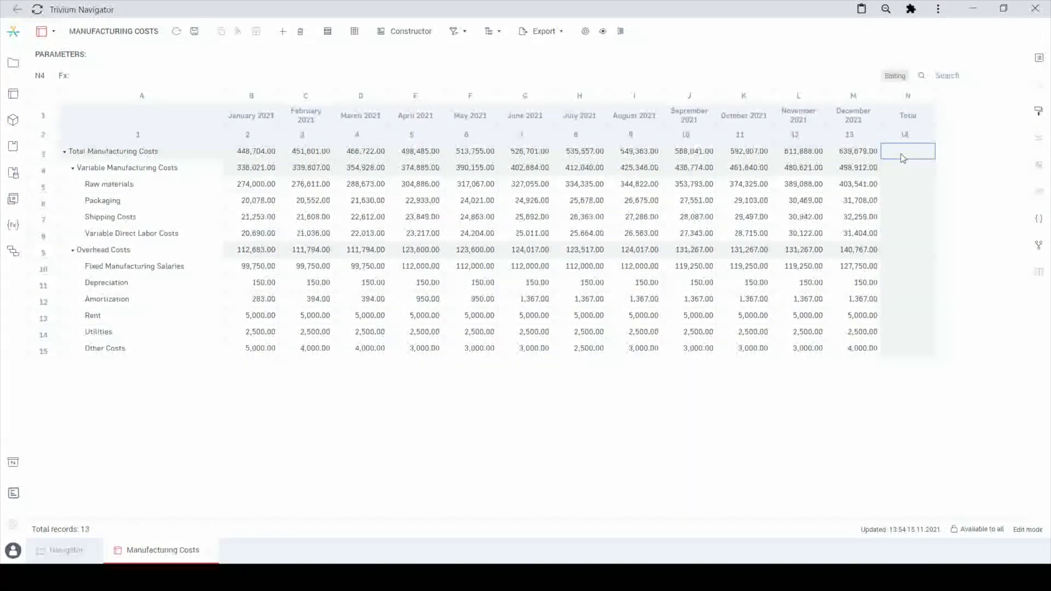
Set the Total column's formula to the December 2021 column reference, apply it and expand all rows
{"action": "left_click", "coordinate": [896, 78]}
{"action": "left_click", "coordinate": [850, 137]}
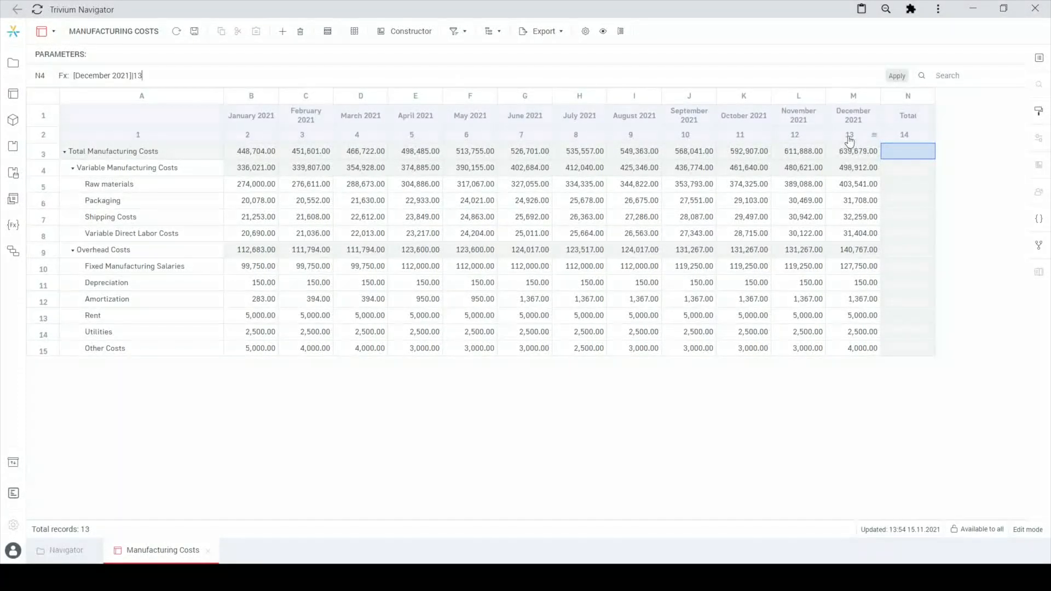
{"action": "left_click", "coordinate": [896, 78]}
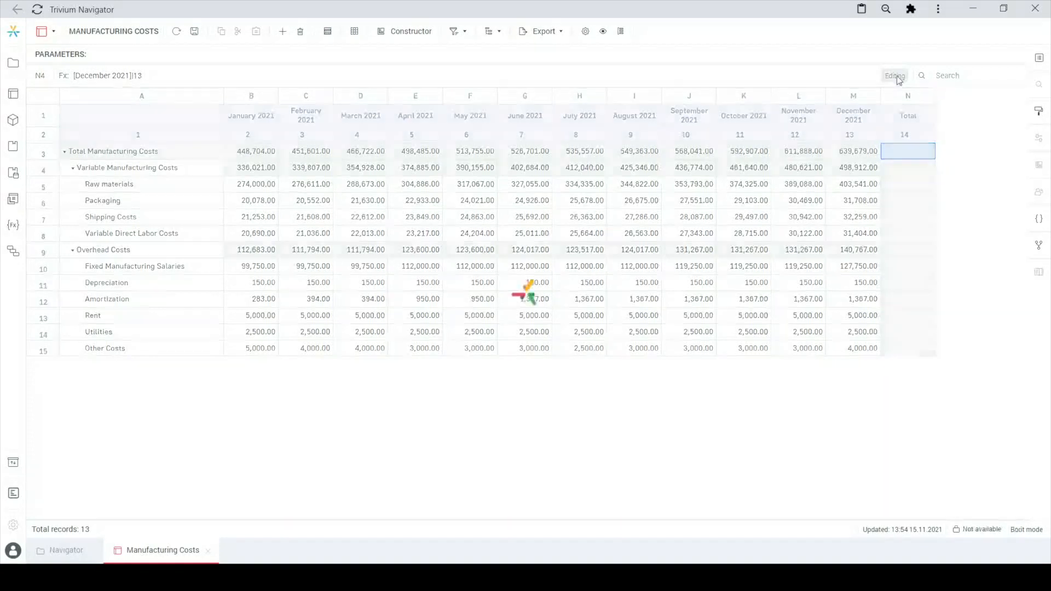
{"action": "left_click", "coordinate": [491, 31]}
{"action": "left_click", "coordinate": [504, 50]}
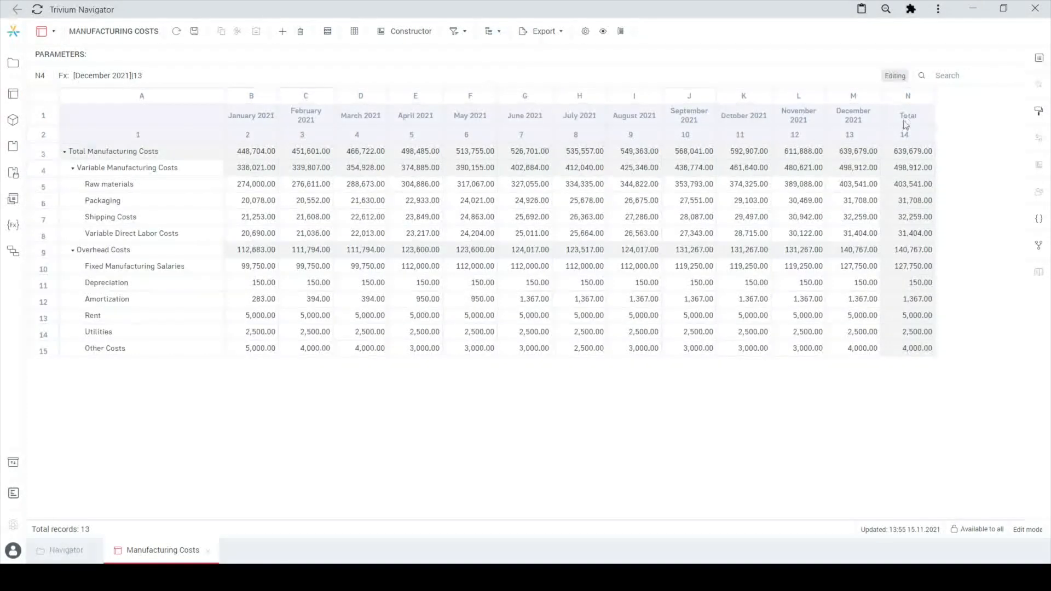
{"action": "left_click", "coordinate": [891, 156]}
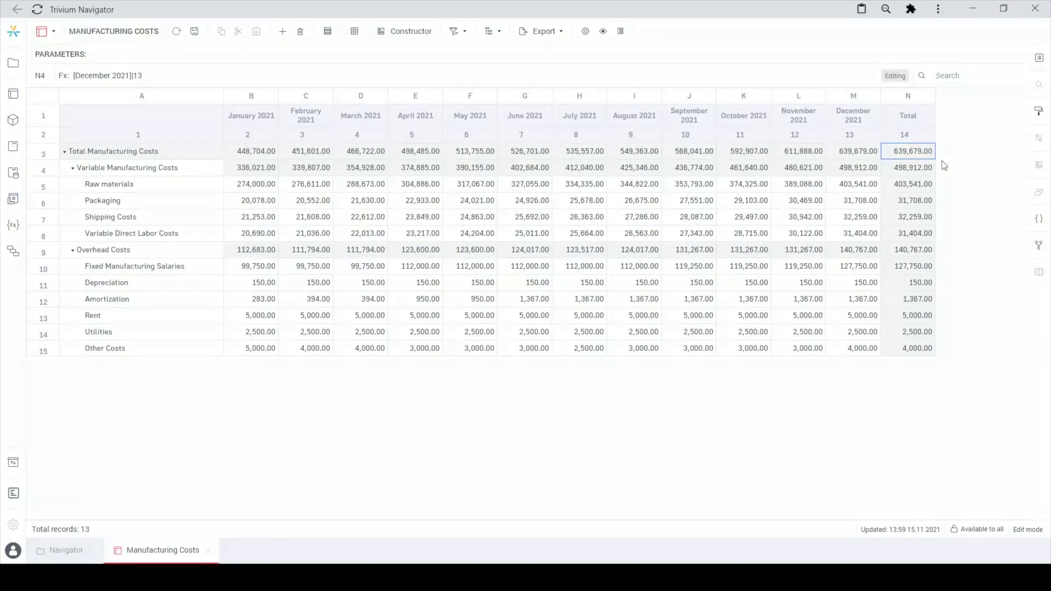
Open the report's JSON and collapse leftHeader and the first two topHeaderItems to reach the operand dictionaries in the Total indicator's formula
{"action": "left_click", "coordinate": [1038, 221]}
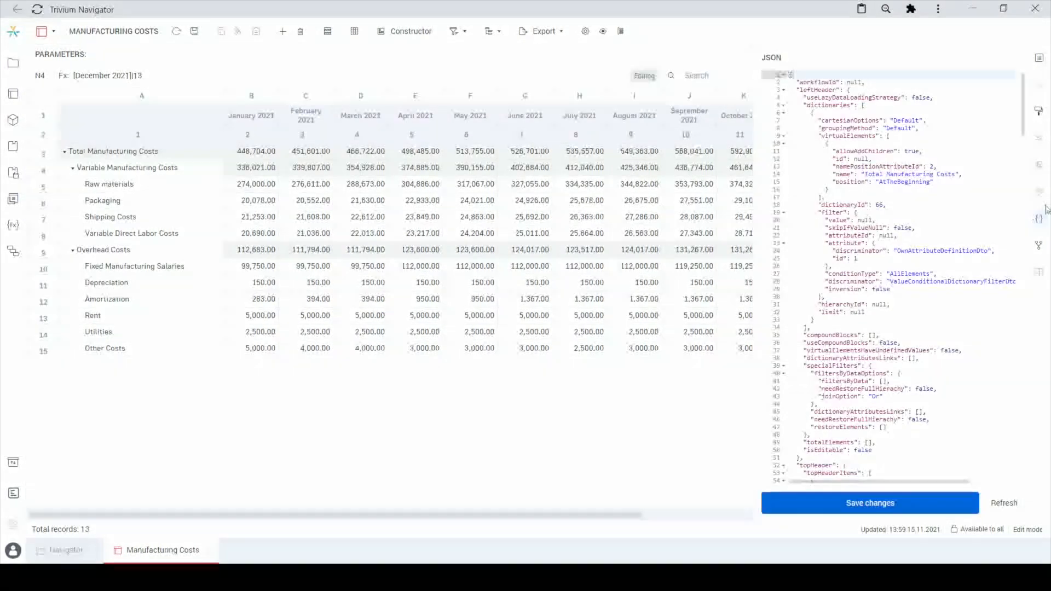
{"action": "left_click", "coordinate": [783, 89]}
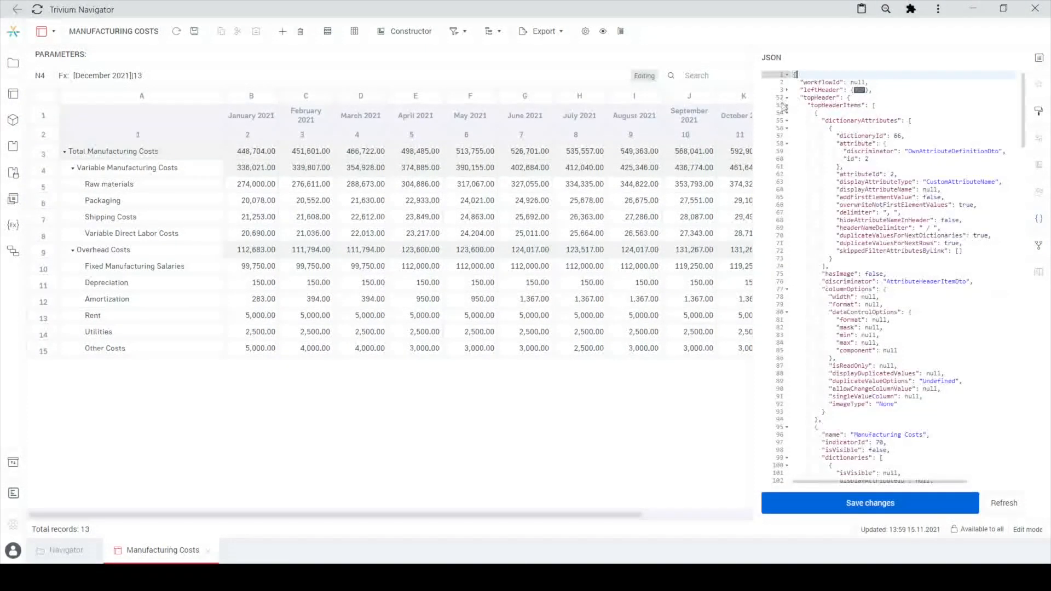
{"action": "left_click", "coordinate": [787, 113]}
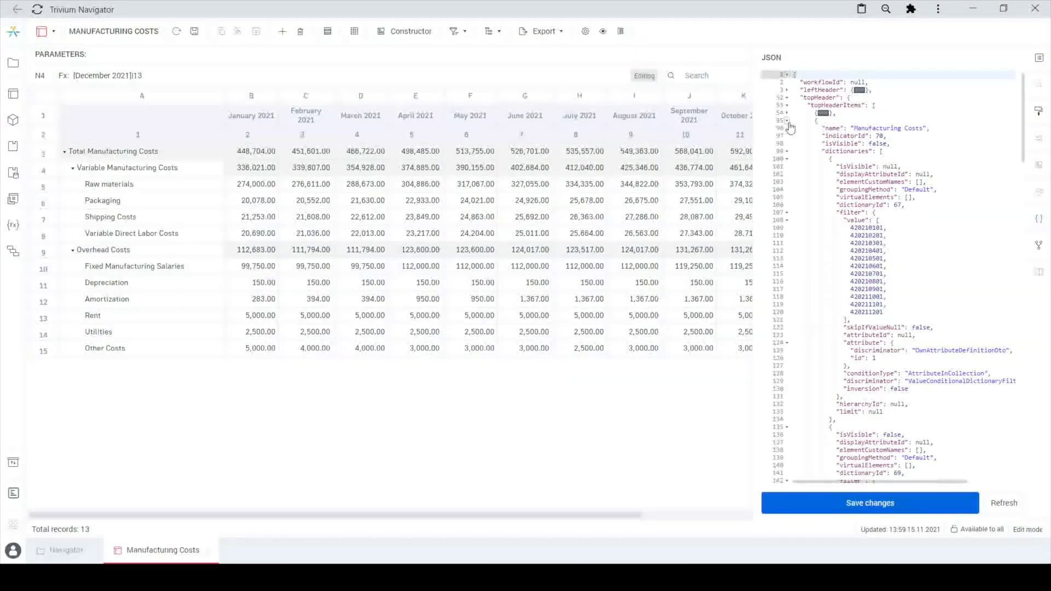
{"action": "left_click", "coordinate": [787, 121]}
{"action": "double_click", "coordinate": [837, 190]}
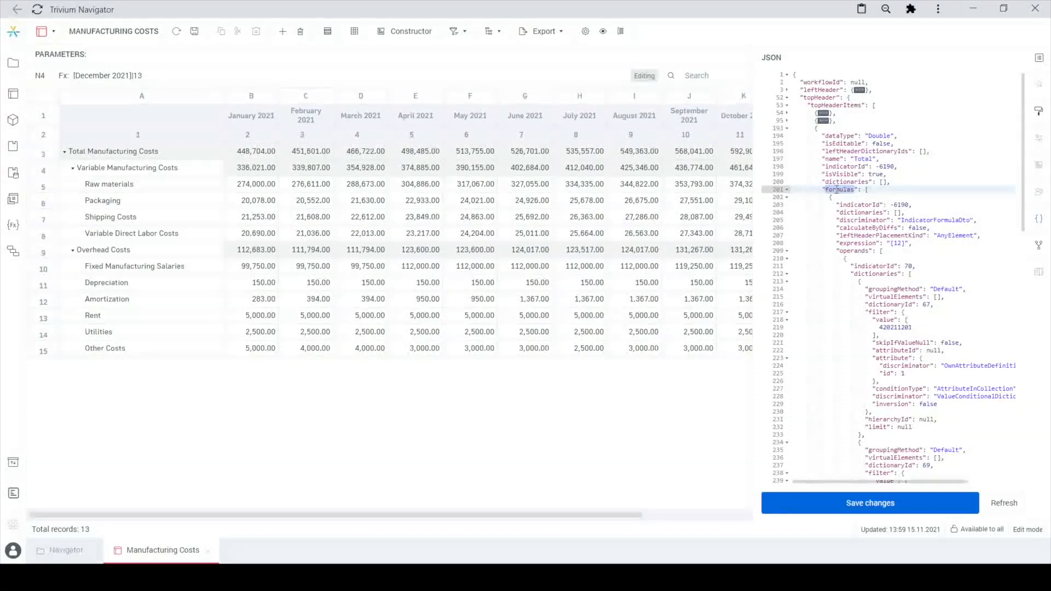
{"action": "left_click", "coordinate": [891, 274]}
{"action": "scroll", "coordinate": [929, 281], "scroll_direction": "down", "scroll_amount": 3}
{"action": "left_click", "coordinate": [924, 222]}
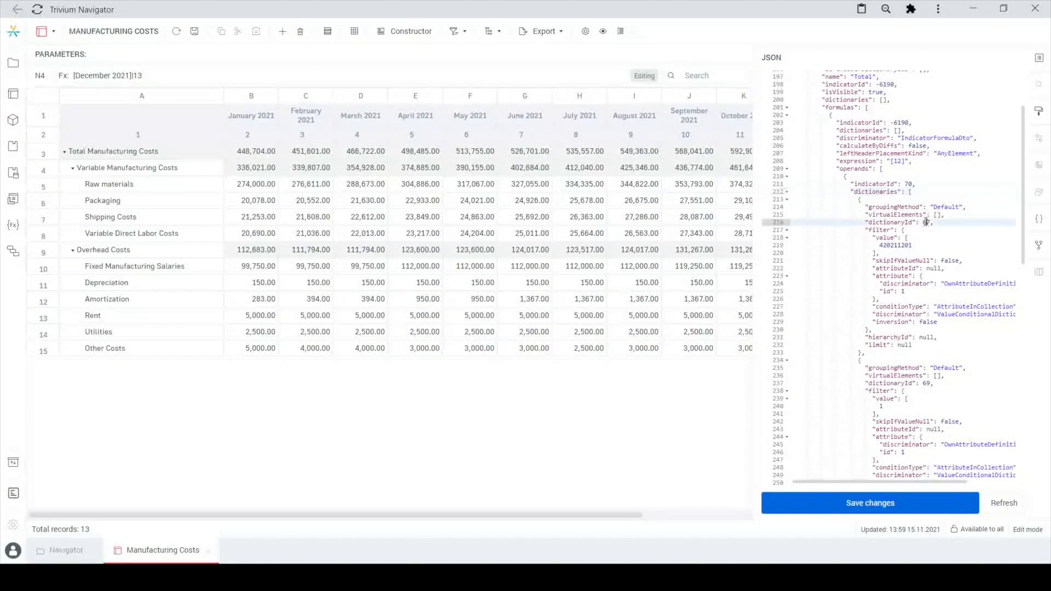
Find dictionaryId 67 under Manufacturing Costs and copy its twelve month filter values over the single value in the Total formula's operand filter
{"action": "double_click", "coordinate": [926, 222]}
{"action": "key", "text": "ctrl+f"}
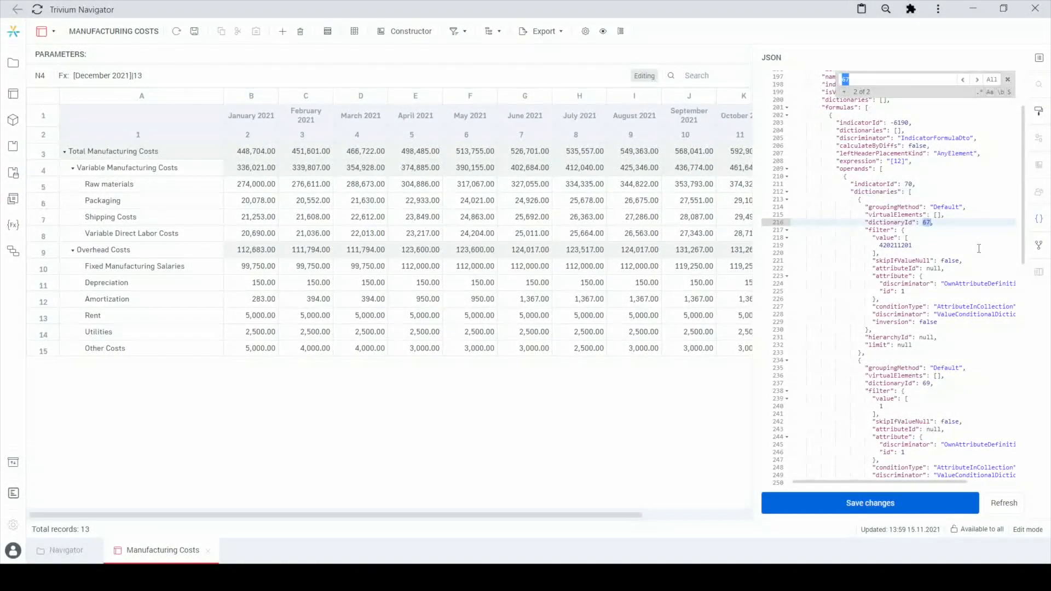
{"action": "key", "text": "Return"}
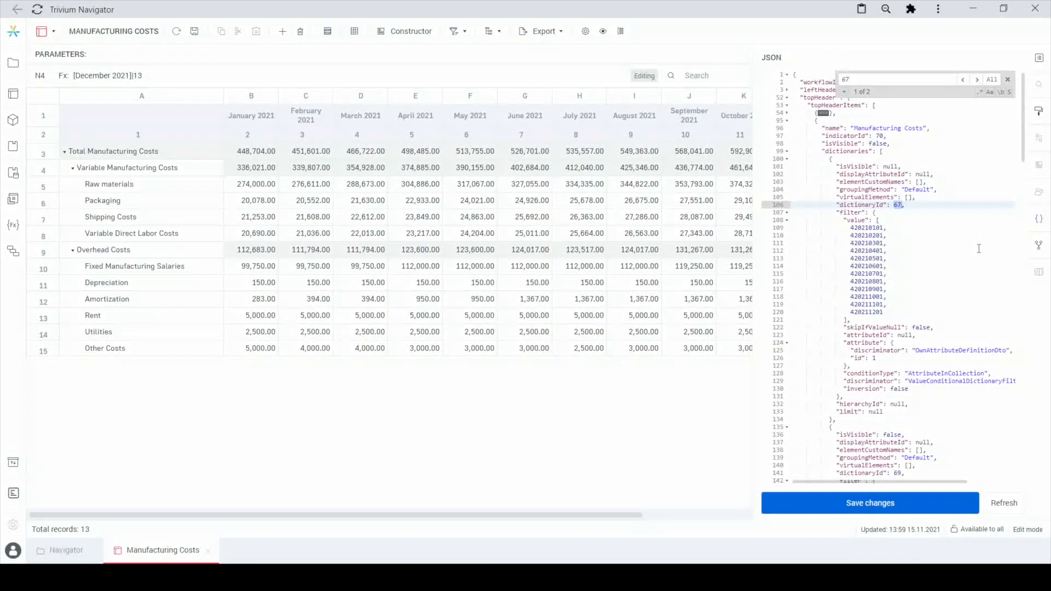
{"action": "left_click_drag", "start_coordinate": [878, 220], "coordinate": [843, 321]}
{"action": "key", "text": "ctrl+c"}
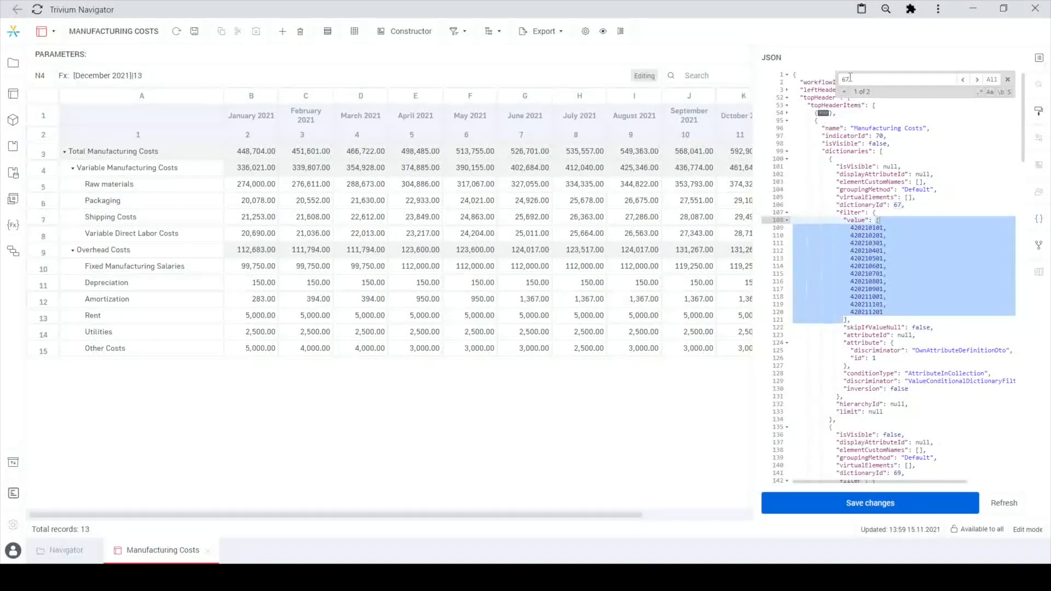
{"action": "key", "text": "Return"}
{"action": "left_click_drag", "start_coordinate": [907, 284], "coordinate": [874, 300]}
{"action": "key", "text": "ctrl+v"}
Set the Total formula operand's aggregationType to "Sum", save the JSON changes, close the JSON view and expand all report rows
{"action": "scroll", "coordinate": [912, 269], "scroll_direction": "down", "scroll_amount": 3}
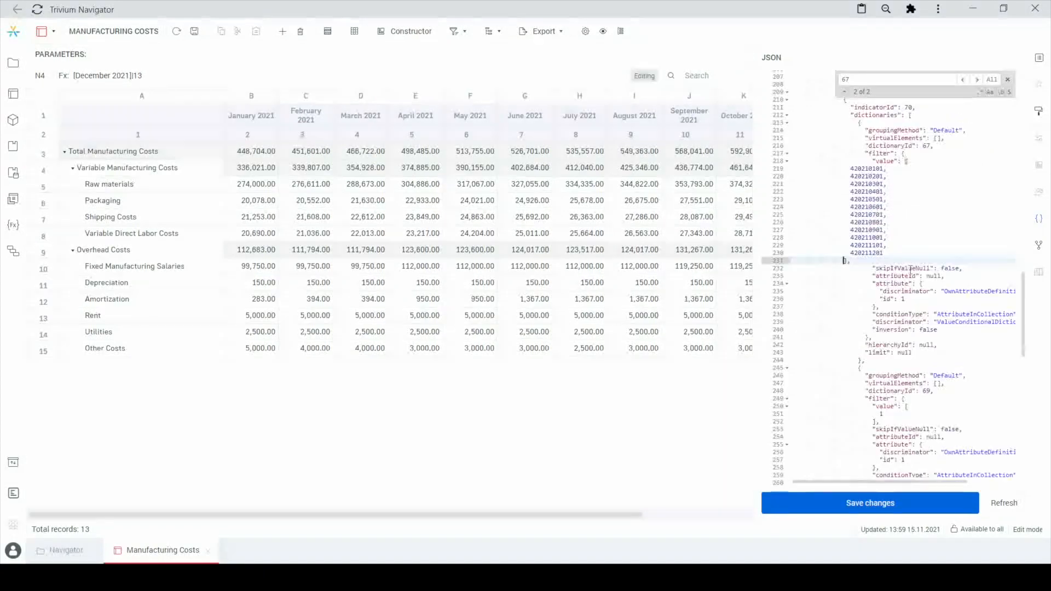
{"action": "scroll", "coordinate": [906, 269], "scroll_direction": "down", "scroll_amount": 1}
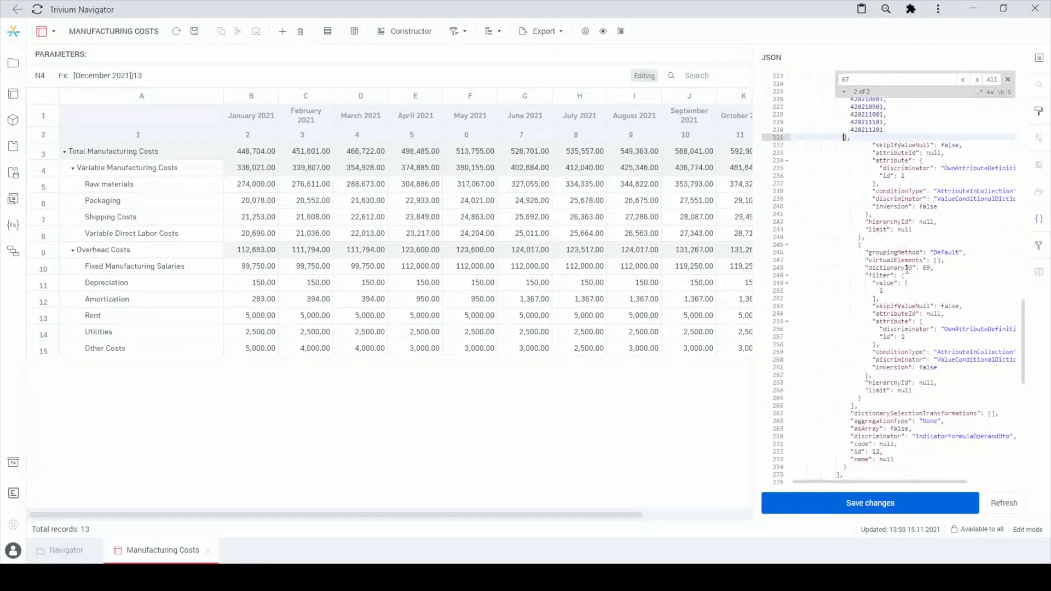
{"action": "double_click", "coordinate": [931, 421]}
{"action": "type", "text": "Sum"}
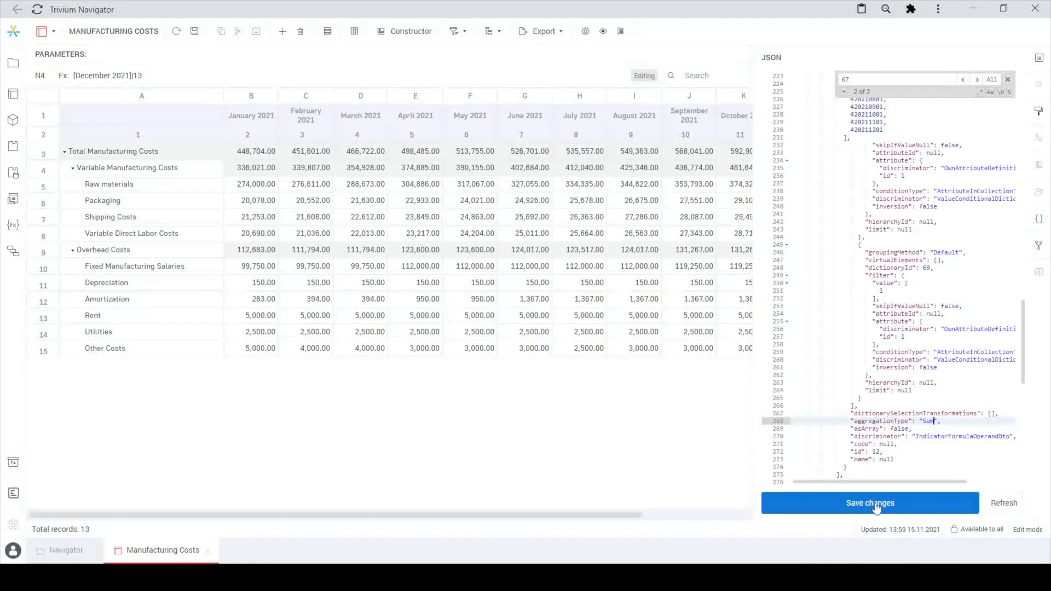
{"action": "left_click", "coordinate": [875, 508]}
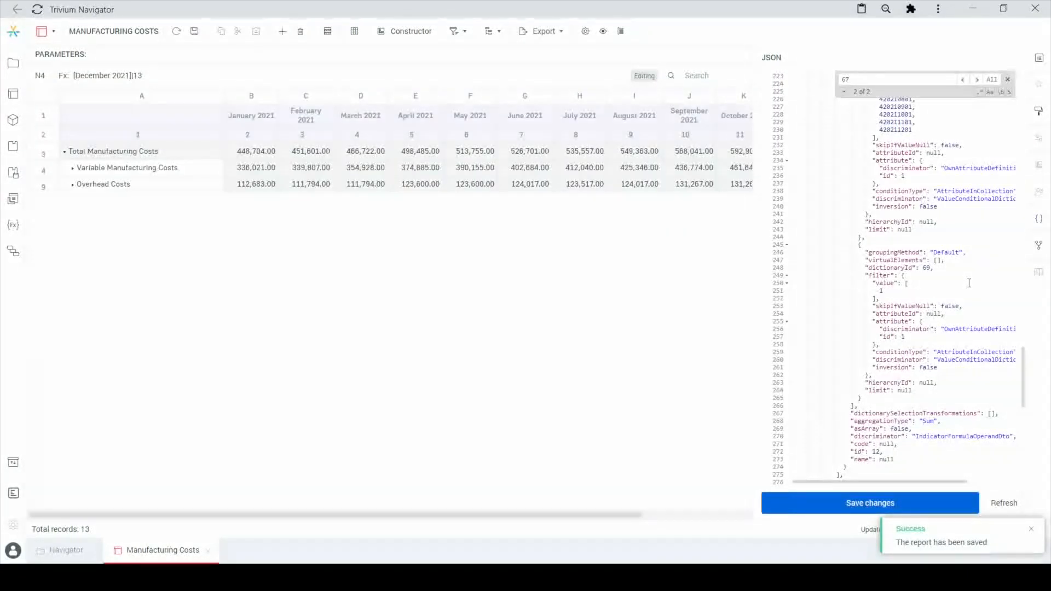
{"action": "left_click", "coordinate": [1038, 219]}
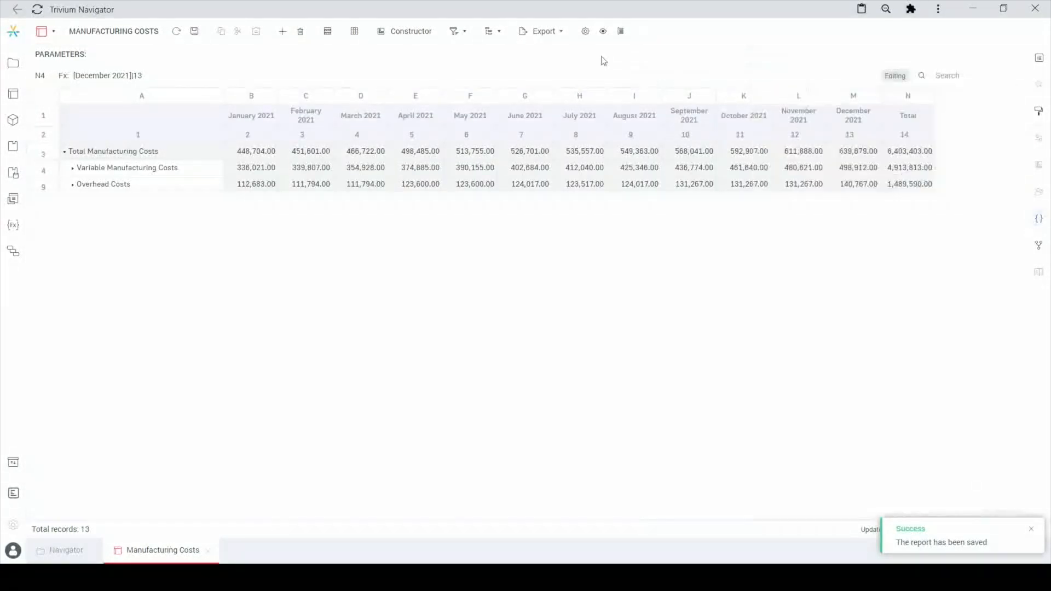
{"action": "left_click", "coordinate": [489, 32]}
{"action": "left_click", "coordinate": [506, 48]}
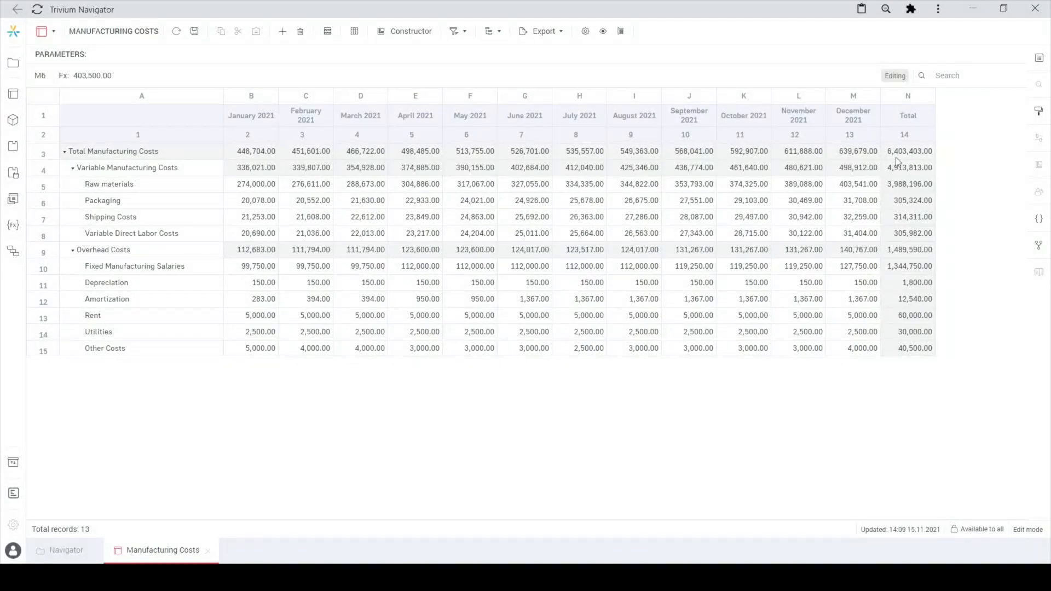
Set the December 2021 Raw materials value to 403,500 and save the report data
{"action": "left_click", "coordinate": [855, 186]}
{"action": "type", "text": "4"}
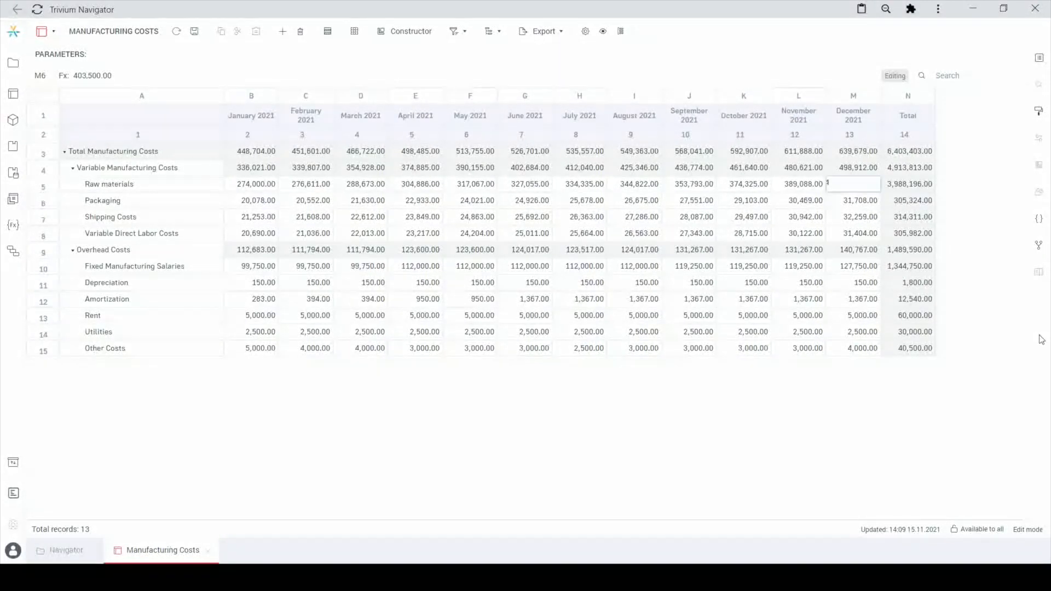
{"action": "key", "text": "Return"}
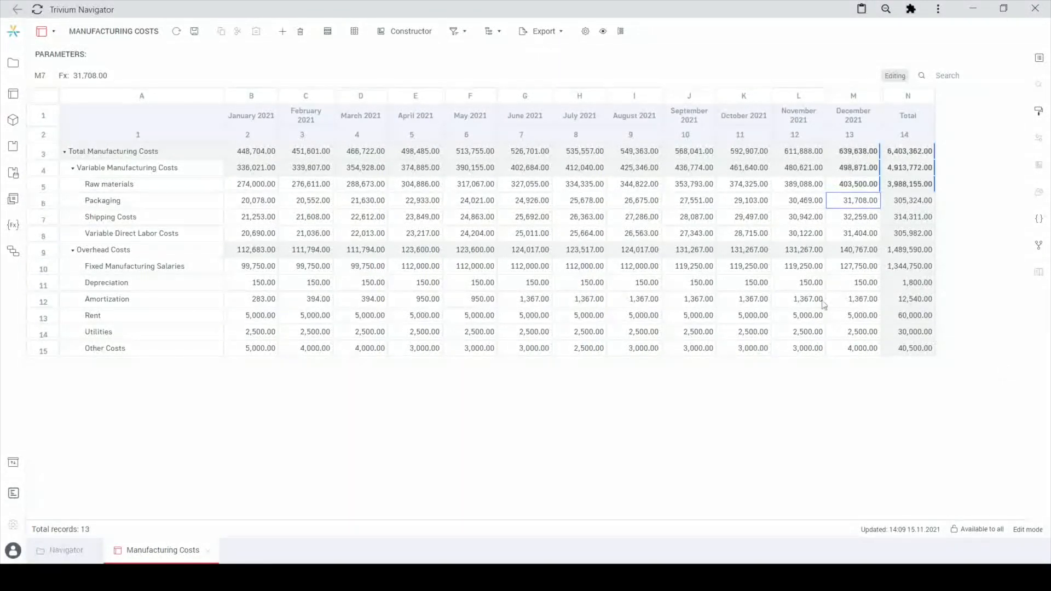
{"action": "left_click", "coordinate": [196, 31]}
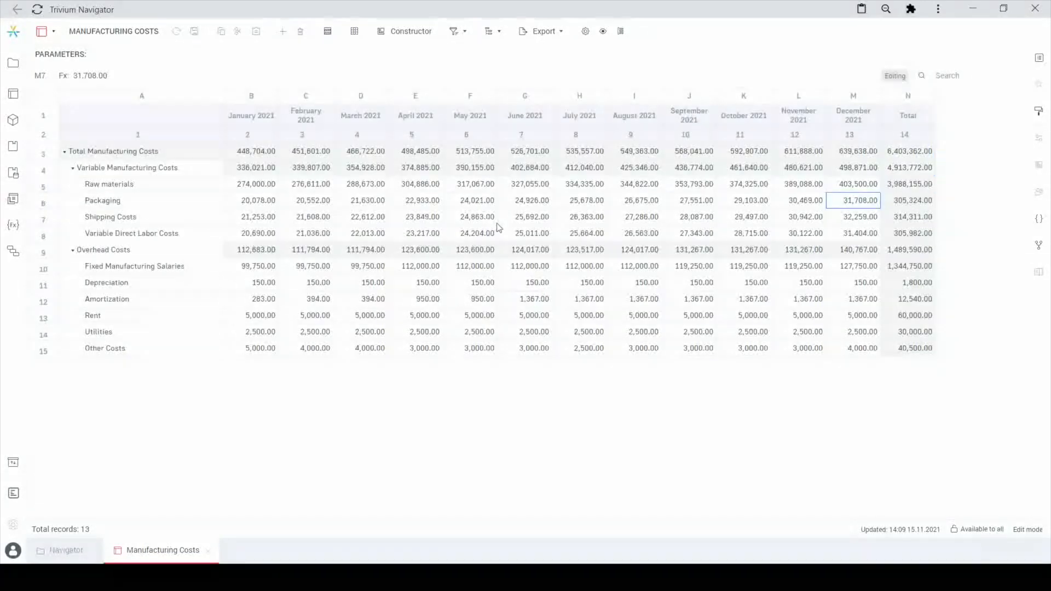